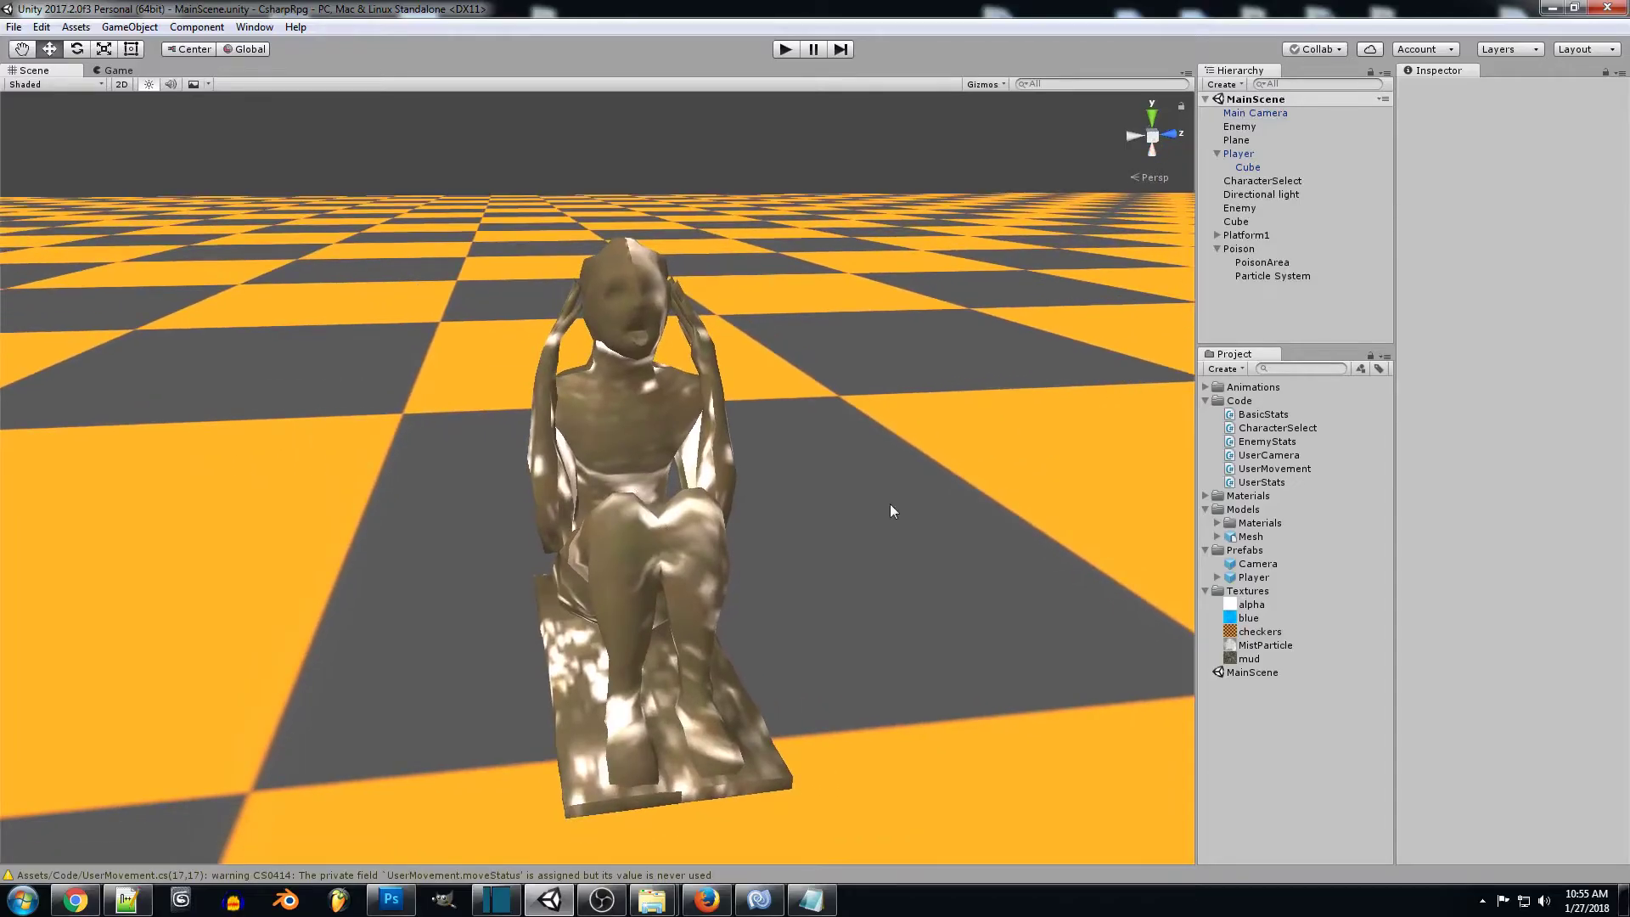
# Step: Add a 3D Text object to the scene near the seated statue
pyautogui.keyDown('alt'); pyautogui.moveTo(888, 501); pyautogui.dragTo(928, 512); pyautogui.keyUp('alt')
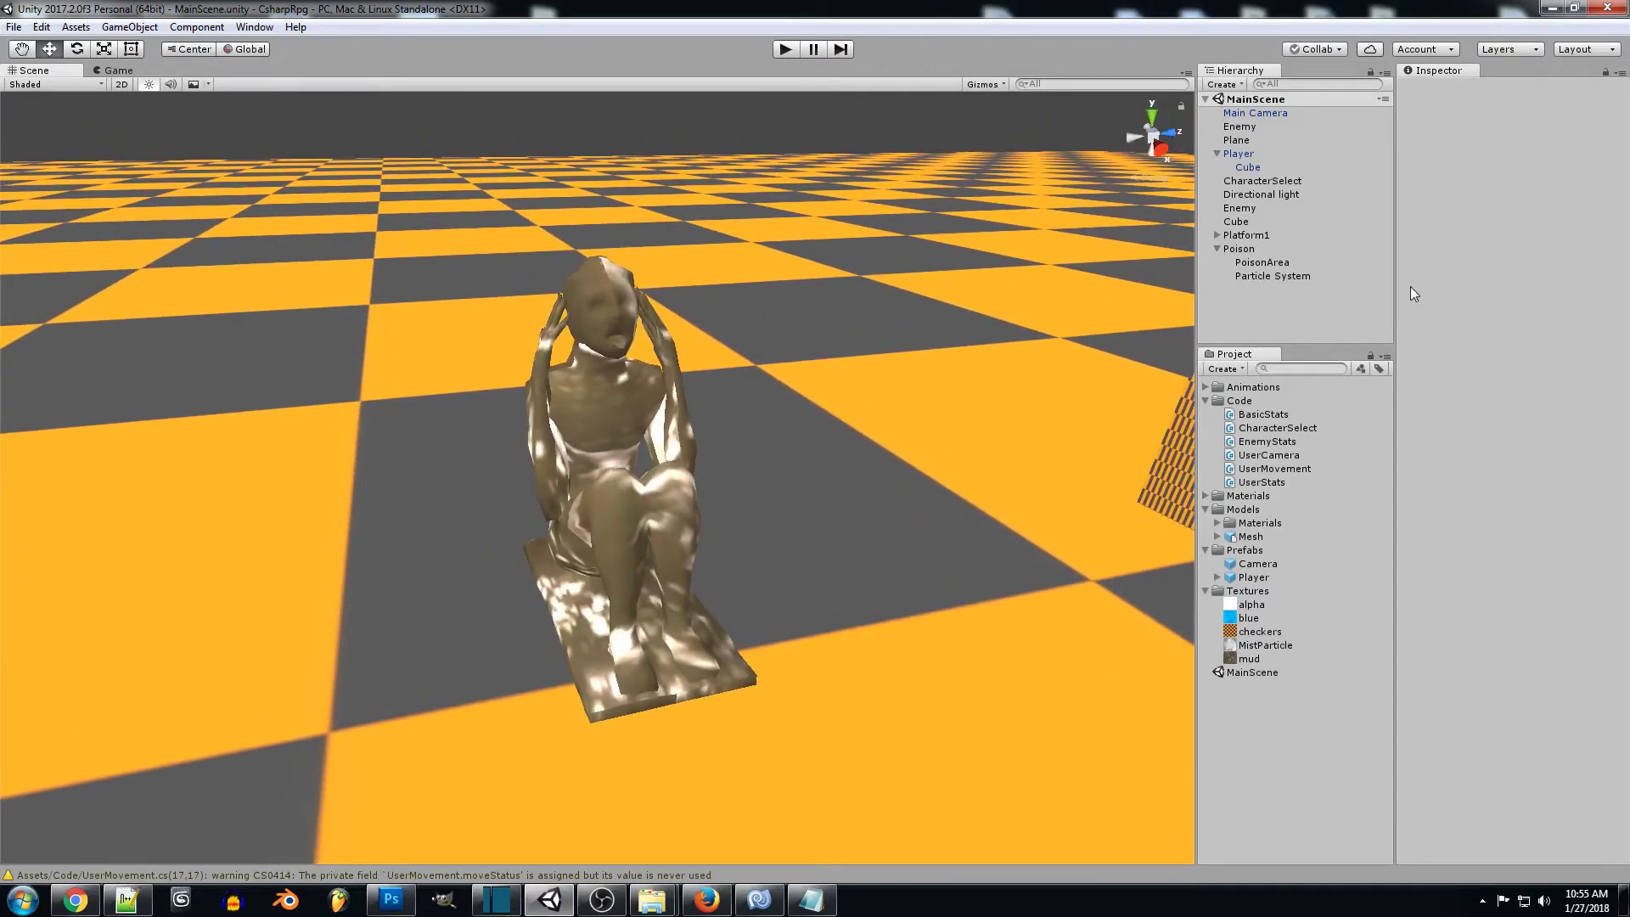
pyautogui.click(129, 26)
pyautogui.moveTo(178, 86)
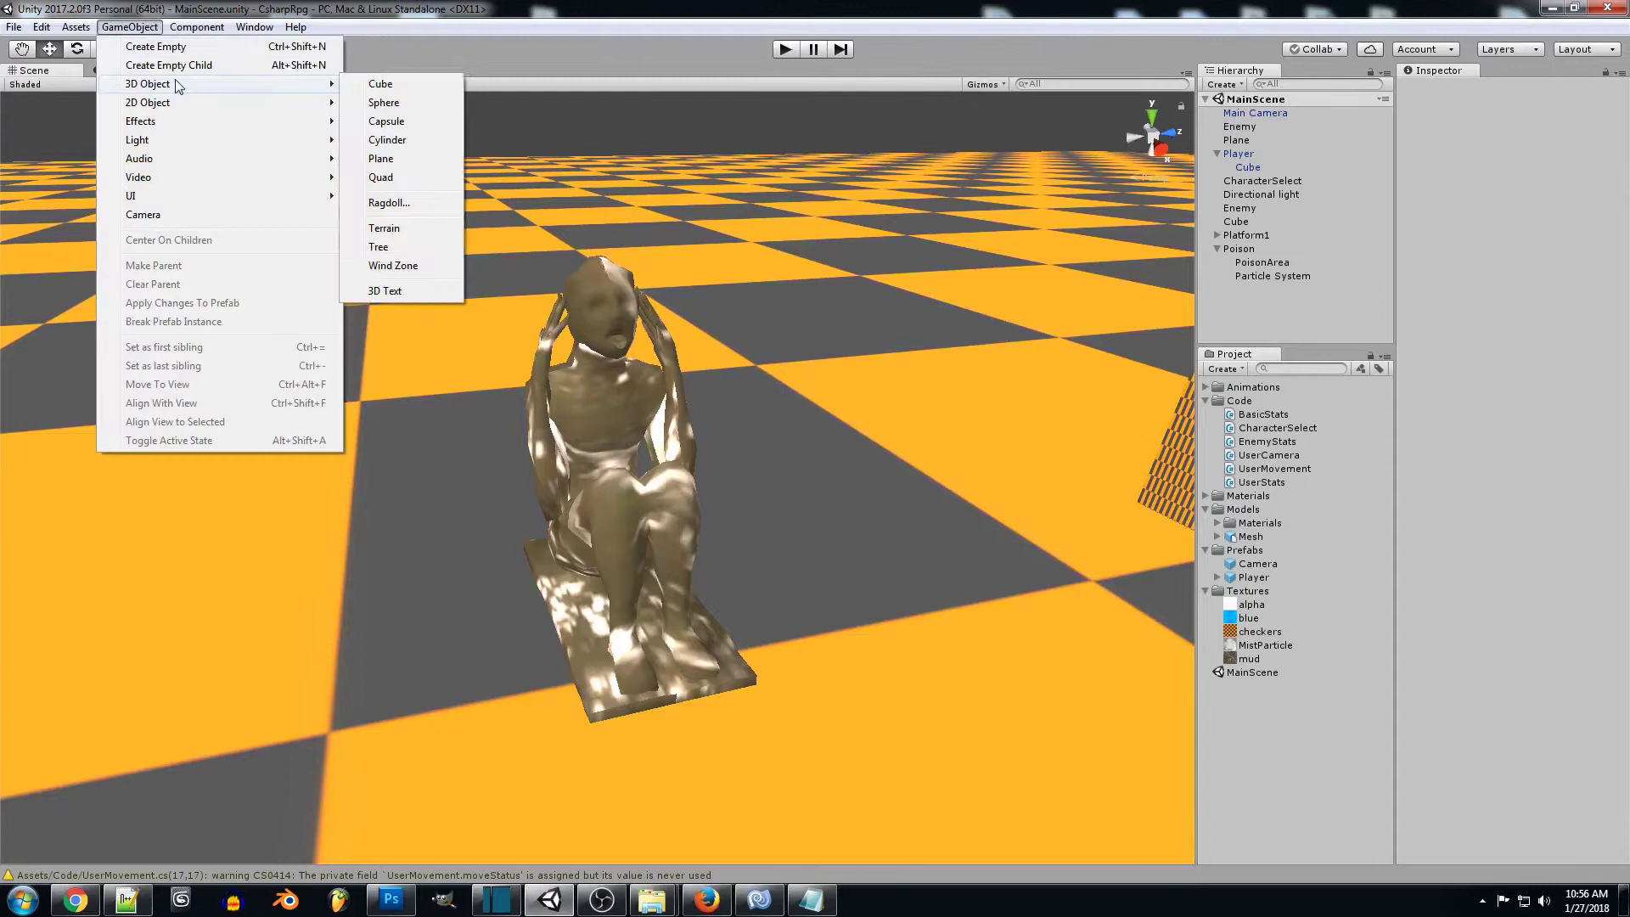
pyautogui.click(415, 299)
# Step: Rotate the new text to face forward from the statue, with a Y rotation of -90
pyautogui.moveTo(932, 434); pyautogui.dragTo(900, 415, button='right')
pyautogui.press('e')
pyautogui.moveTo(686, 640); pyautogui.dragTo(903, 605)
pyautogui.doubleClick(1549, 156)
pyautogui.write('-90')
pyautogui.moveTo(1022, 329); pyautogui.dragTo(746, 356, button='right')
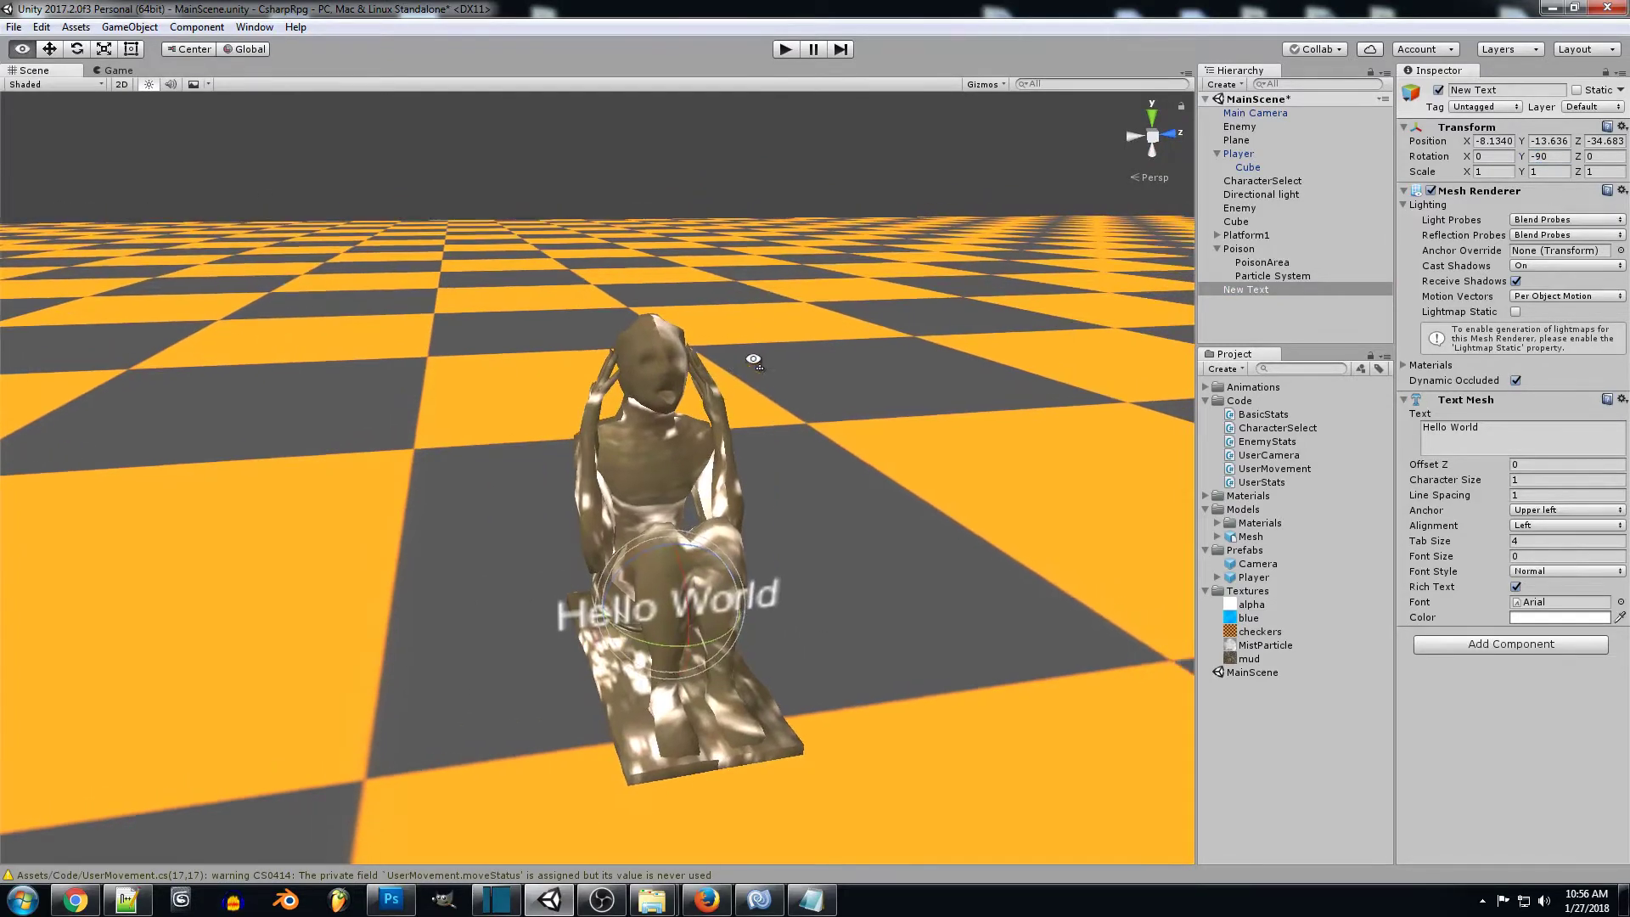
# Step: Move the text up to the statue's head height, at about X -3.65, Y -6.16
pyautogui.press('w')
pyautogui.moveTo(694, 635); pyautogui.dragTo(622, 268)
pyautogui.moveTo(599, 449); pyautogui.dragTo(710, 465, button='right')
pyautogui.press('w')
pyautogui.press('s')
pyautogui.moveTo(504, 305); pyautogui.dragTo(625, 419)
pyautogui.moveTo(625, 419); pyautogui.dragTo(847, 432, button='right')
pyautogui.press('s')
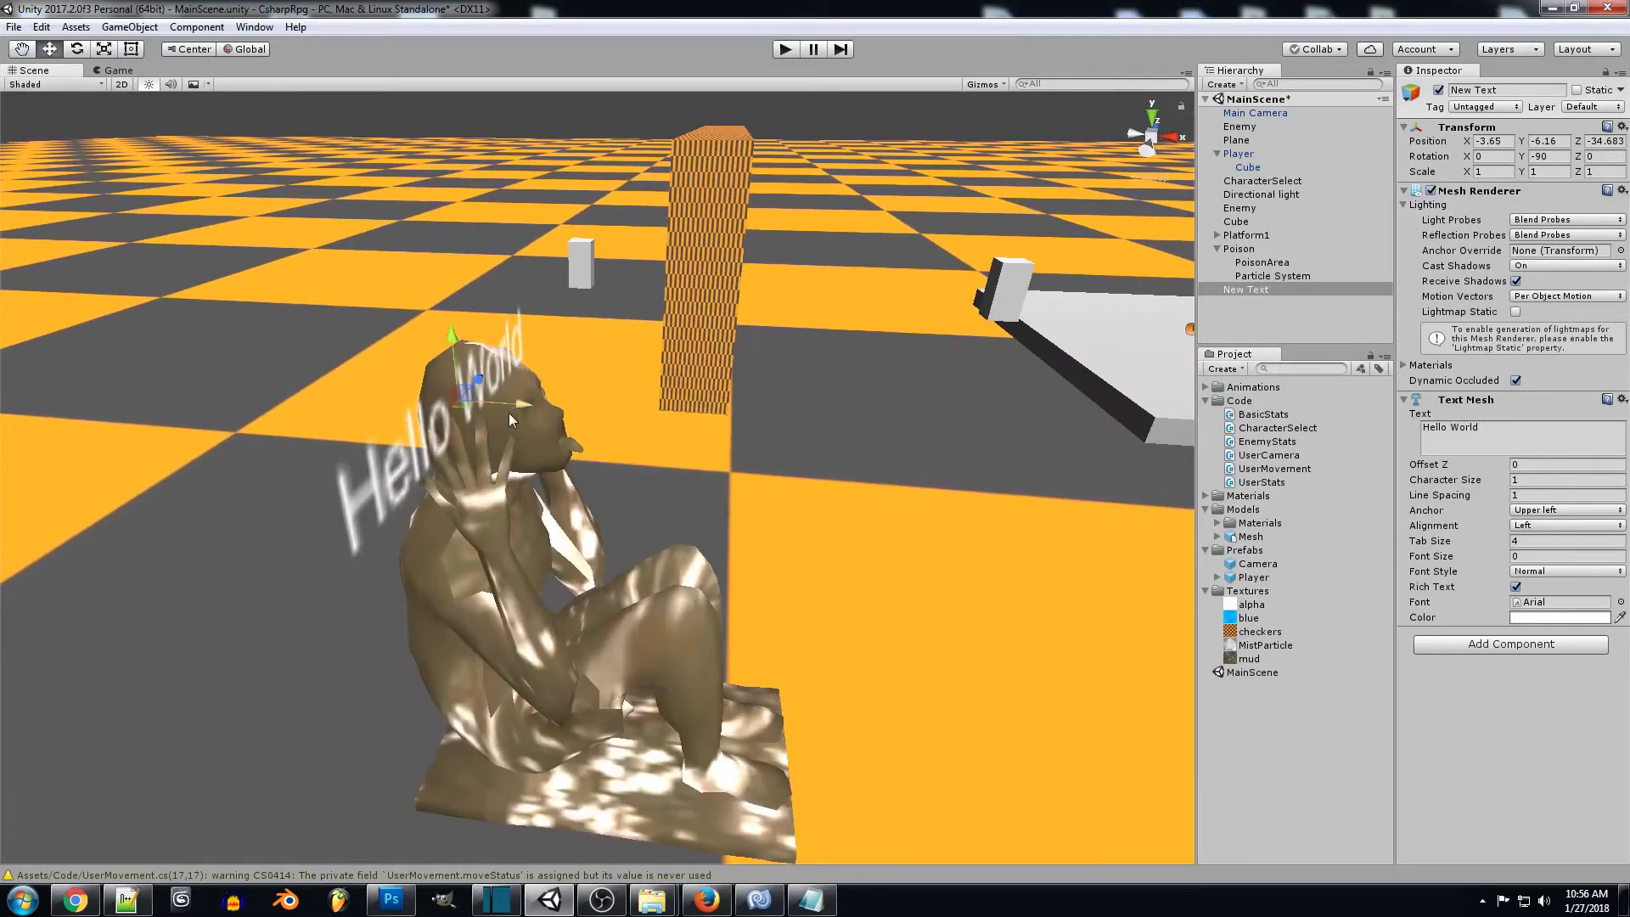
# Step: Place the text above the statue's head, at about X -2.43, Y -3.38, Z -36.96
pyautogui.moveTo(509, 414); pyautogui.dragTo(575, 421)
pyautogui.moveTo(526, 358); pyautogui.dragTo(525, 231)
pyautogui.moveTo(584, 278); pyautogui.dragTo(534, 276)
pyautogui.moveTo(579, 372); pyautogui.dragTo(241, 331, button='right')
pyautogui.press('w')
pyautogui.press('s')
pyautogui.moveTo(874, 316); pyautogui.dragTo(640, 204)
pyautogui.moveTo(640, 204); pyautogui.dragTo(1013, 292, button='right')
pyautogui.moveTo(426, 301); pyautogui.dragTo(494, 300)
pyautogui.press('w')
pyautogui.moveTo(494, 299)
pyautogui.mouseDown(button='right')
pyautogui.moveTo(347, 295)
pyautogui.moveTo(512, 276)
pyautogui.mouseUp(button='right')
pyautogui.moveTo(535, 188); pyautogui.dragTo(558, 185)
pyautogui.moveTo(559, 190); pyautogui.dragTo(337, 350, button='right')
pyautogui.moveTo(548, 371); pyautogui.dragTo(521, 370)
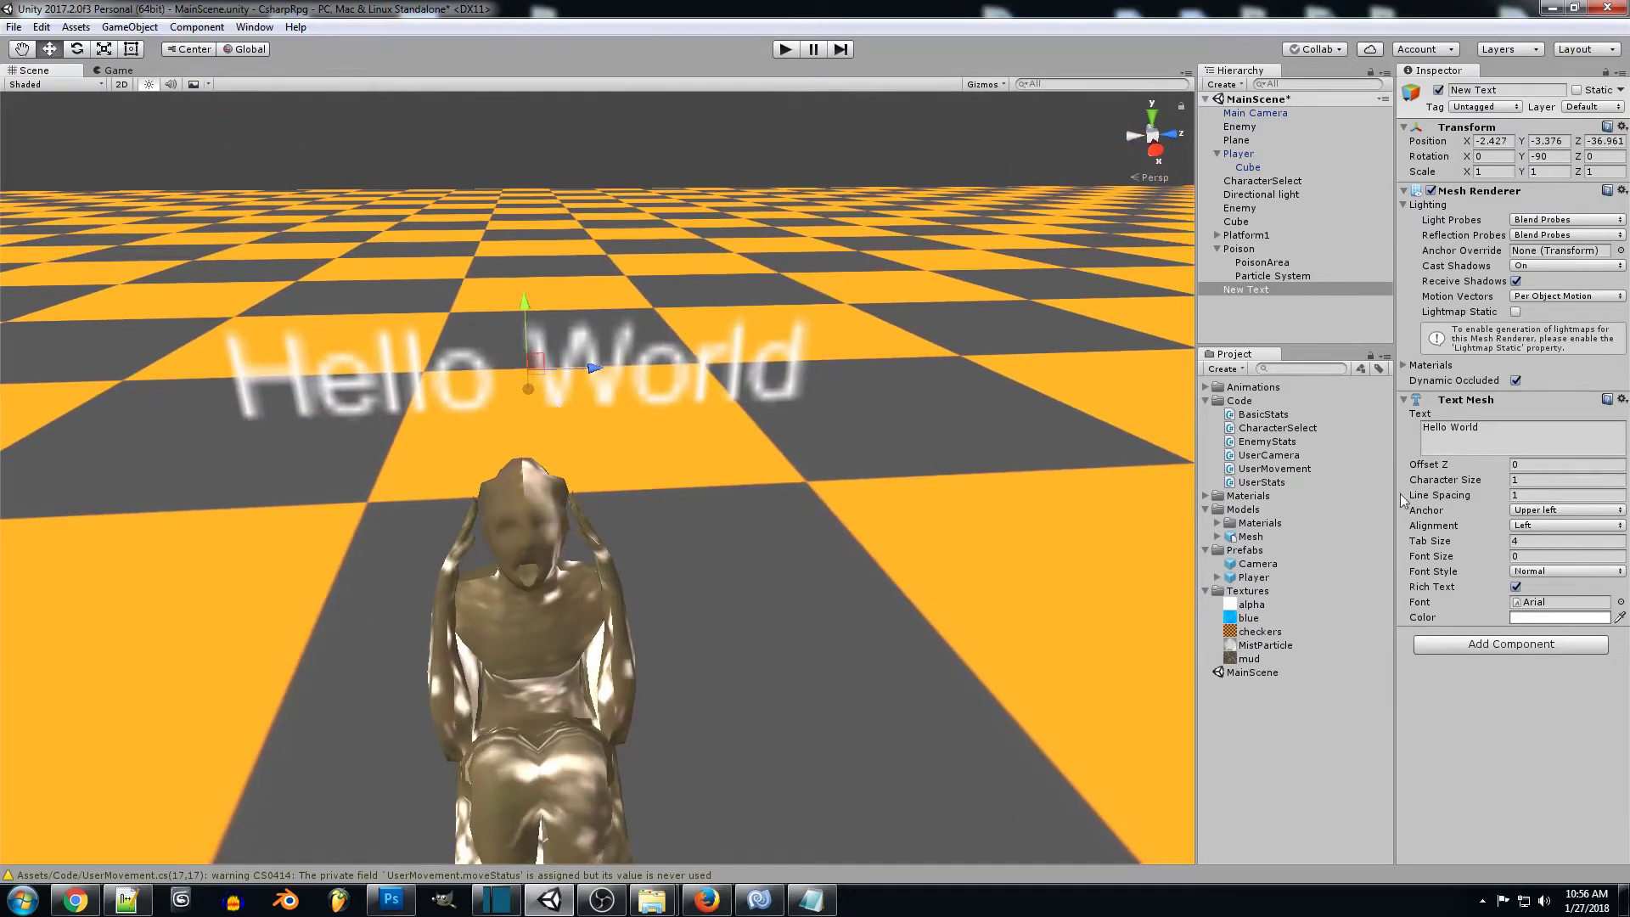
# Step: Set the text's anchor to Middle center and move it back over the statue to about Z -33.47
pyautogui.click(1558, 525)
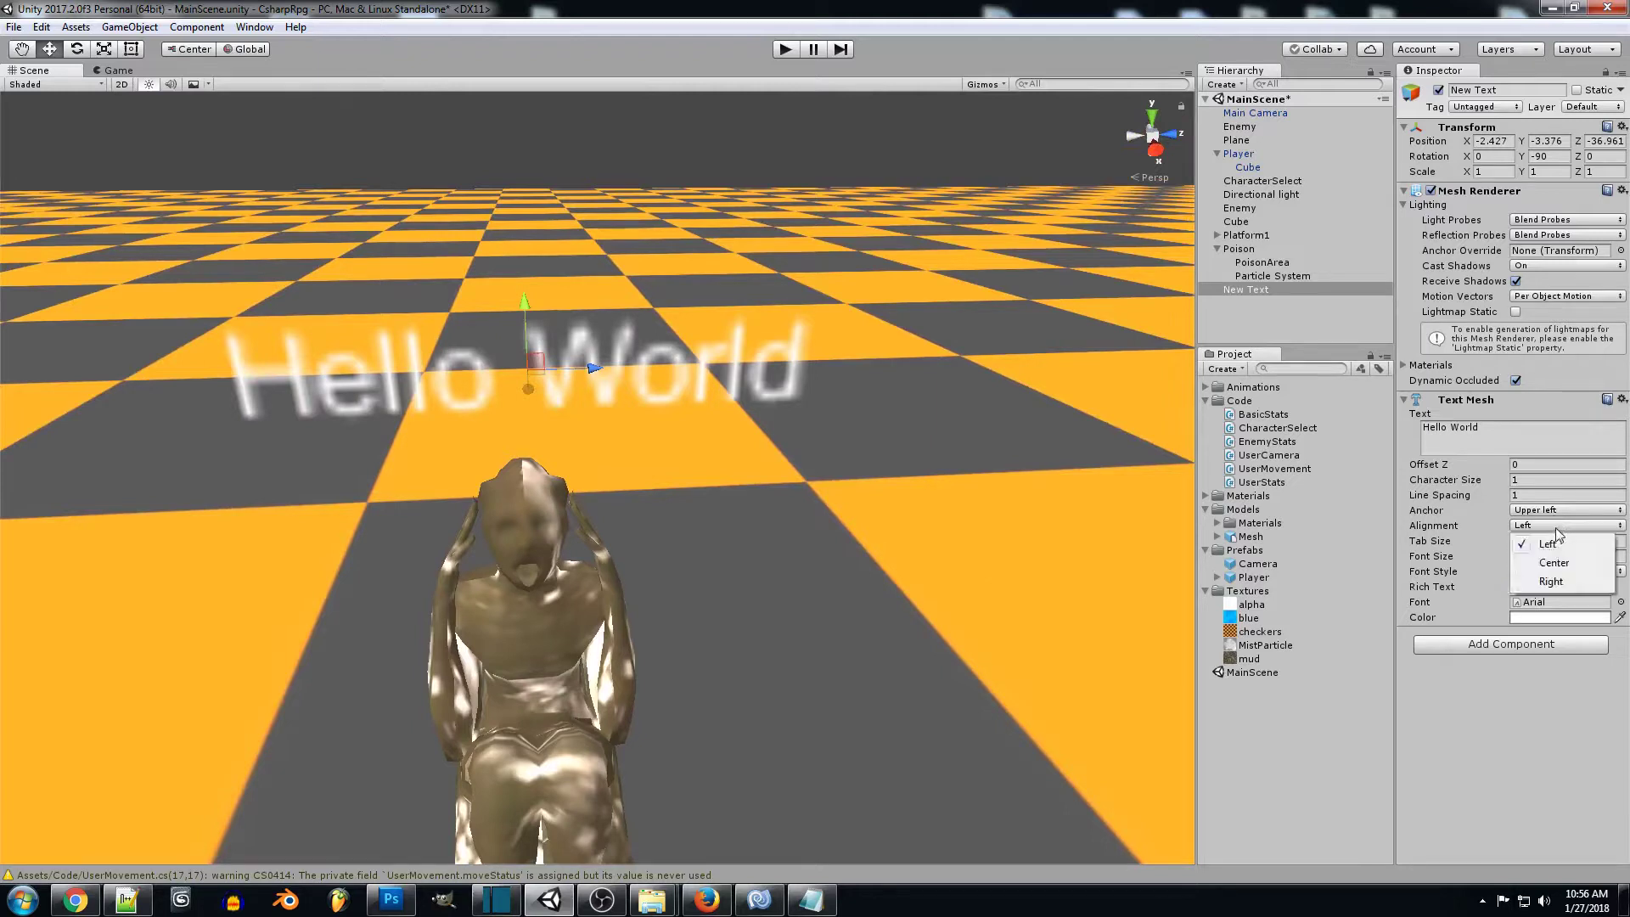
pyautogui.click(1555, 510)
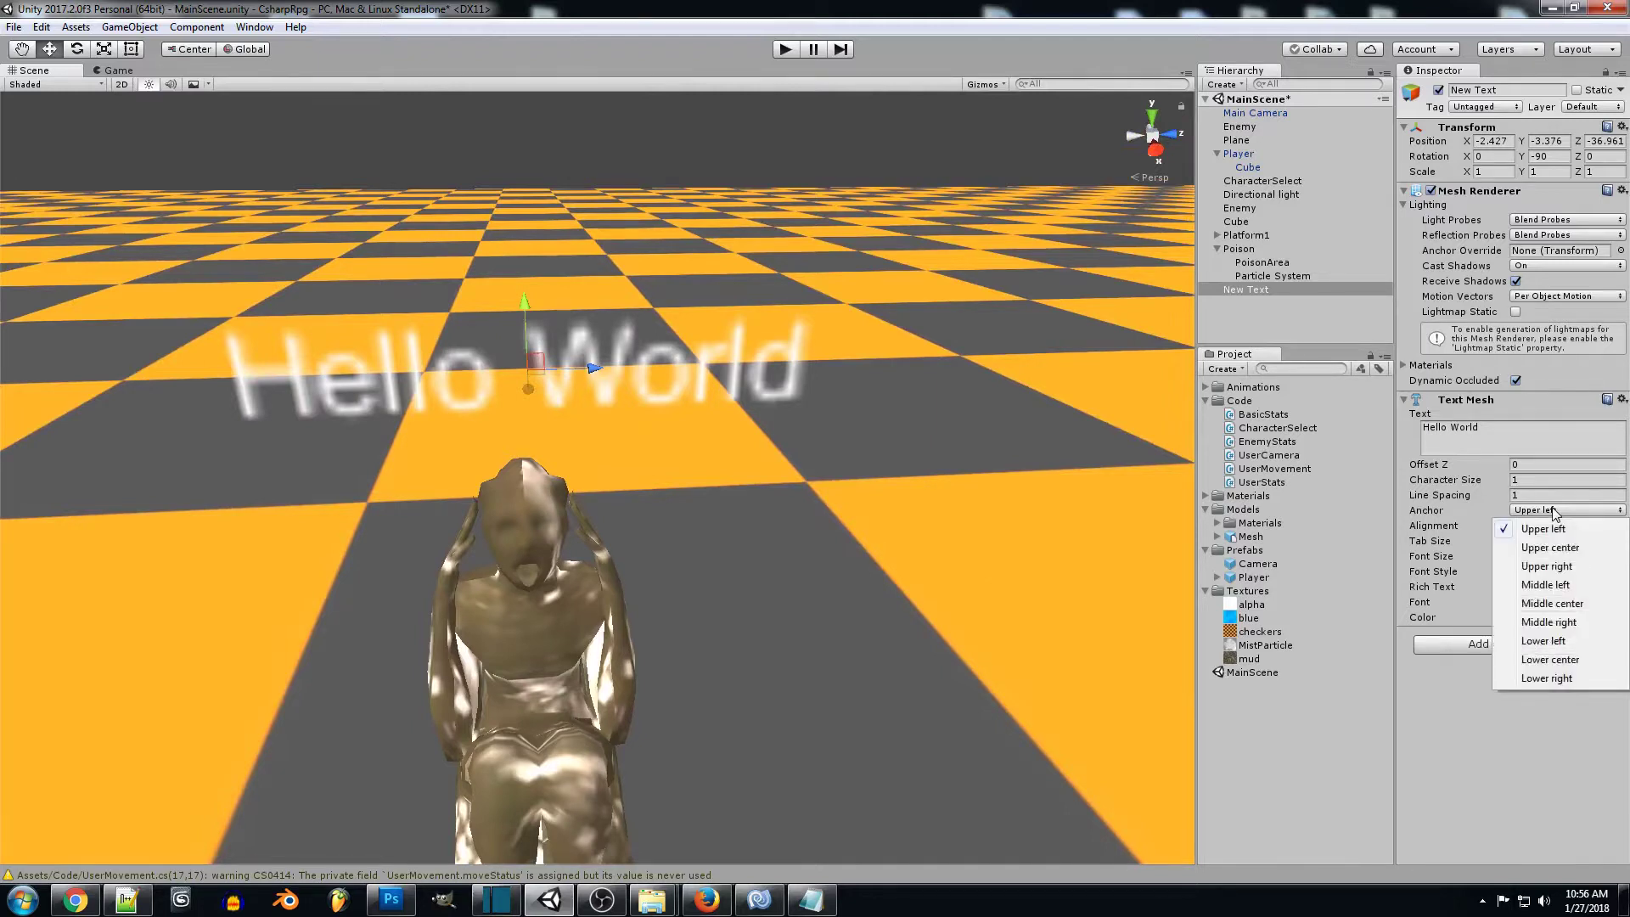
pyautogui.click(1562, 607)
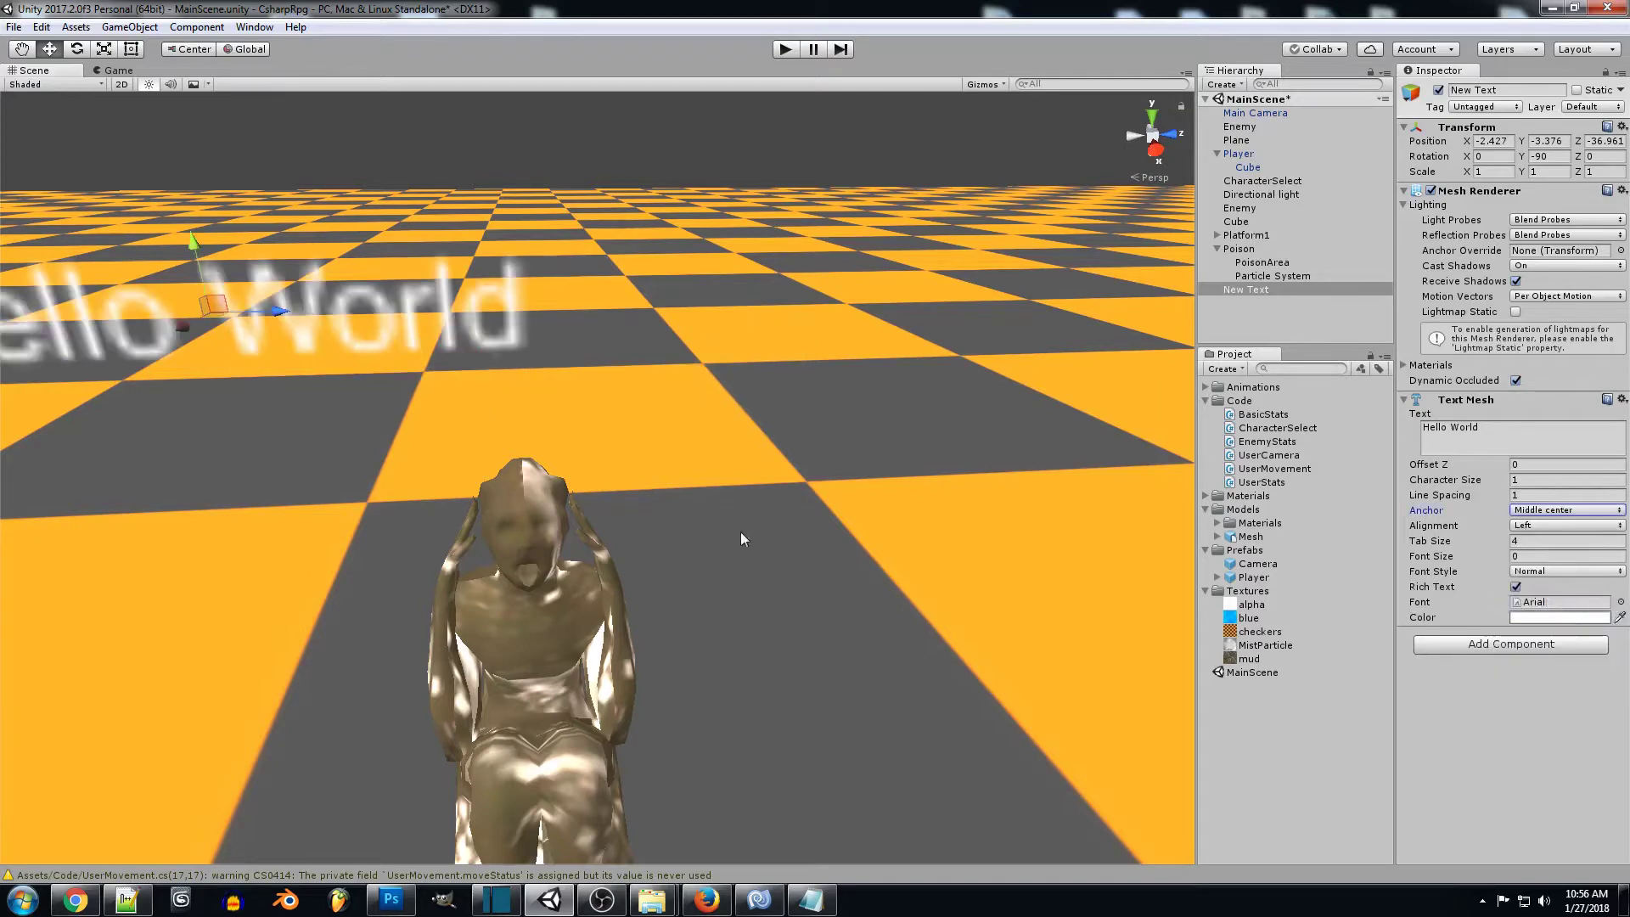
pyautogui.moveTo(282, 314); pyautogui.dragTo(520, 373)
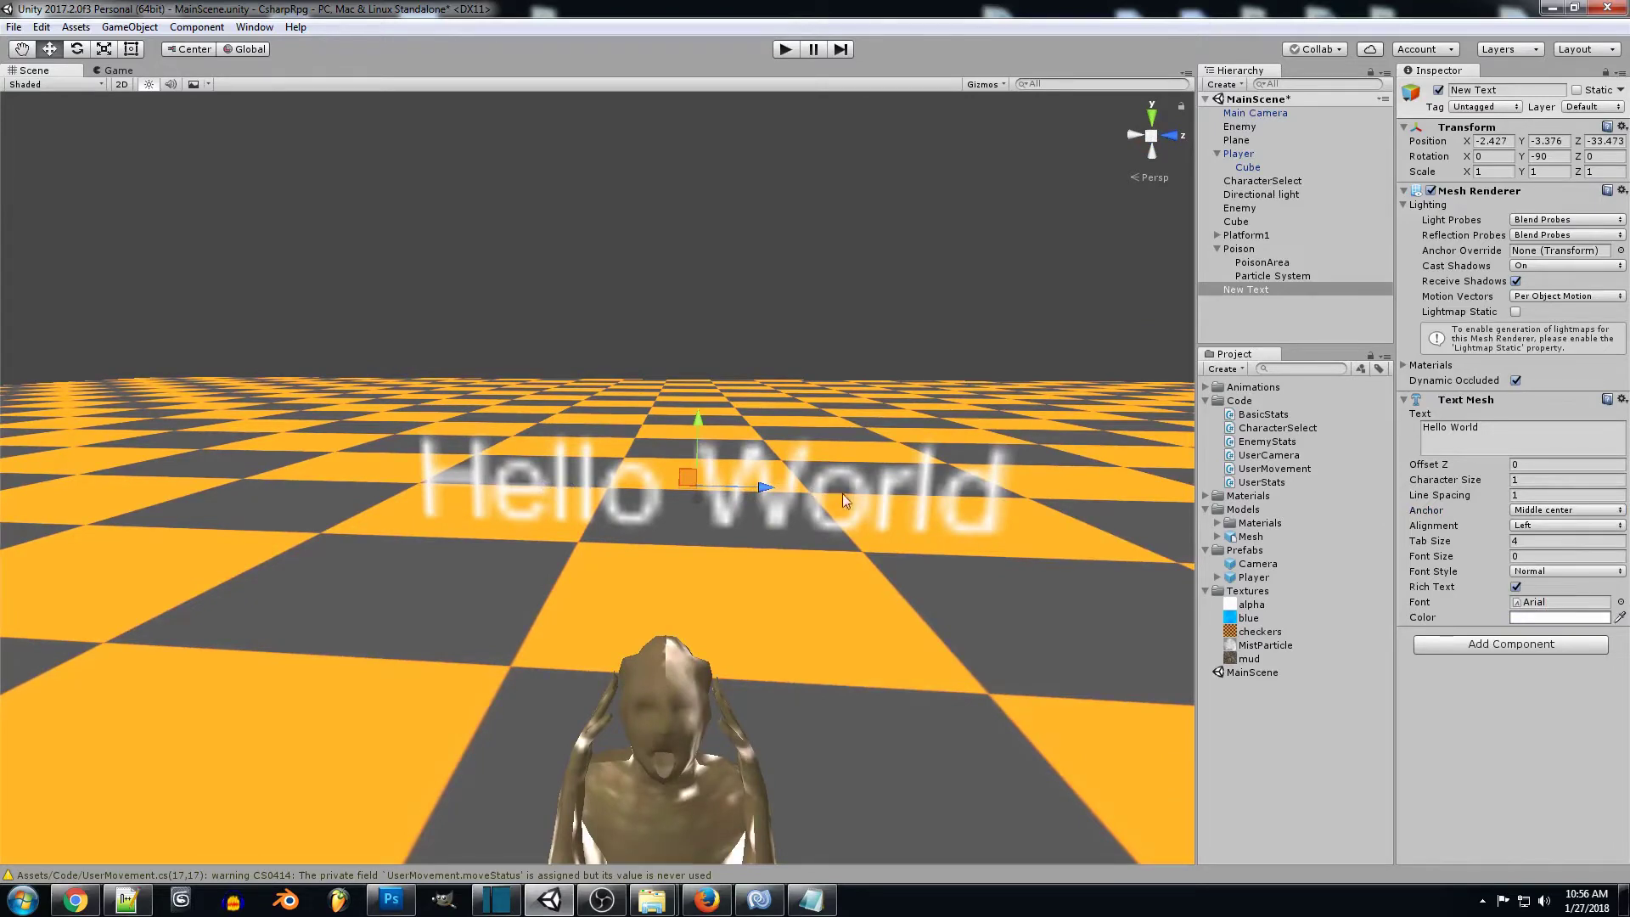
# Step: Adjust the text's horizontal placement over the statue's head to about X -2.31, Z -34.03
pyautogui.keyDown('alt'); pyautogui.moveTo(665, 488); pyautogui.dragTo(964, 597); pyautogui.keyUp('alt')
pyautogui.scroll(-8, 964, 597)
pyautogui.moveTo(623, 430); pyautogui.dragTo(609, 446)
pyautogui.press('w')
pyautogui.moveTo(608, 446); pyautogui.dragTo(836, 433, button='right')
pyautogui.keyDown('alt'); pyautogui.moveTo(835, 433); pyautogui.dragTo(744, 334); pyautogui.keyUp('alt')
pyautogui.press('w')
pyautogui.moveTo(744, 333); pyautogui.dragTo(338, 354, button='right')
pyautogui.press('d')
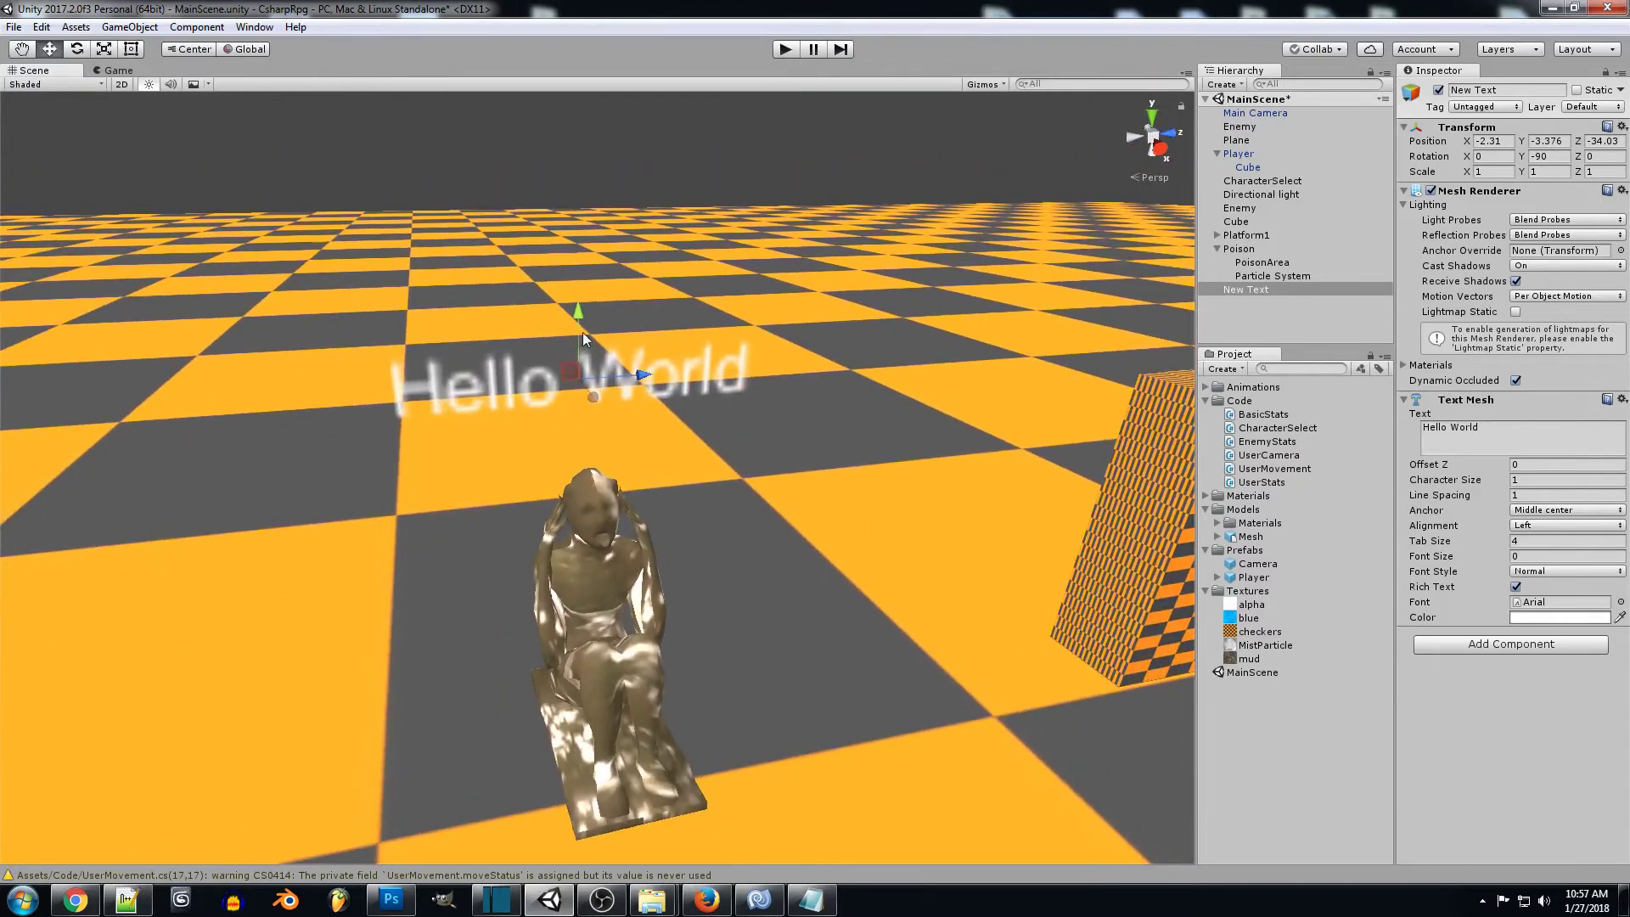
# Step: Lower the text closer to the statue's head, to about Y -3.85
pyautogui.click(583, 360)
pyautogui.click(588, 371)
pyautogui.moveTo(583, 339); pyautogui.dragTo(577, 355)
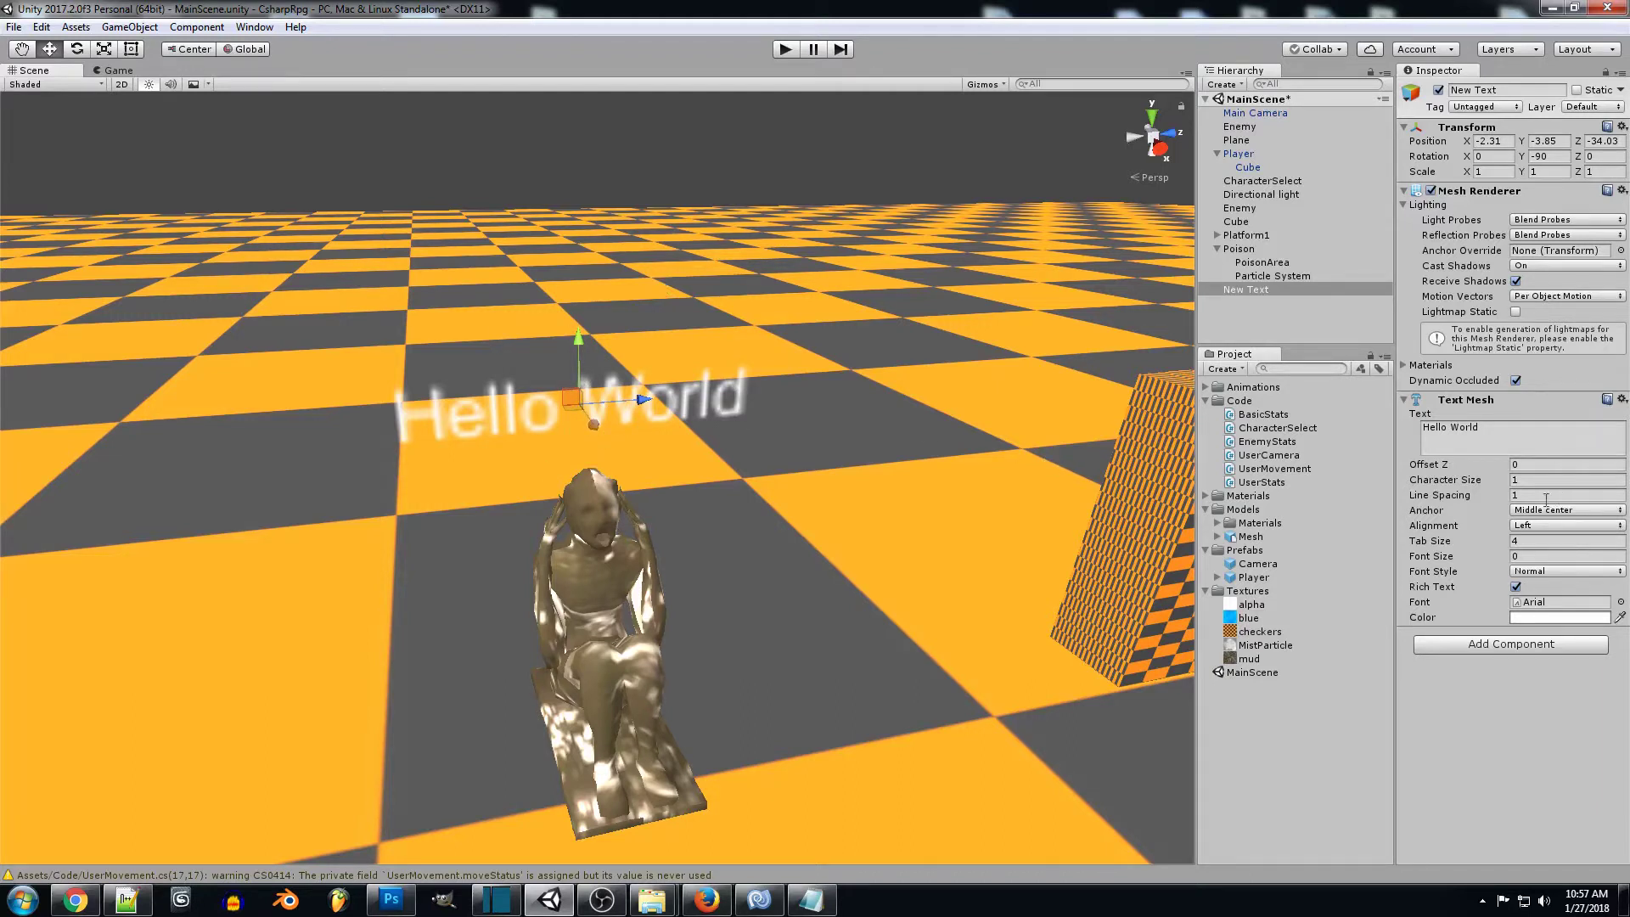
pyautogui.moveTo(879, 453)
pyautogui.keyDown('alt'); pyautogui.mouseDown()
pyautogui.moveTo(964, 472)
pyautogui.moveTo(938, 428)
pyautogui.moveTo(894, 466)
pyautogui.mouseUp(); pyautogui.keyUp('alt')
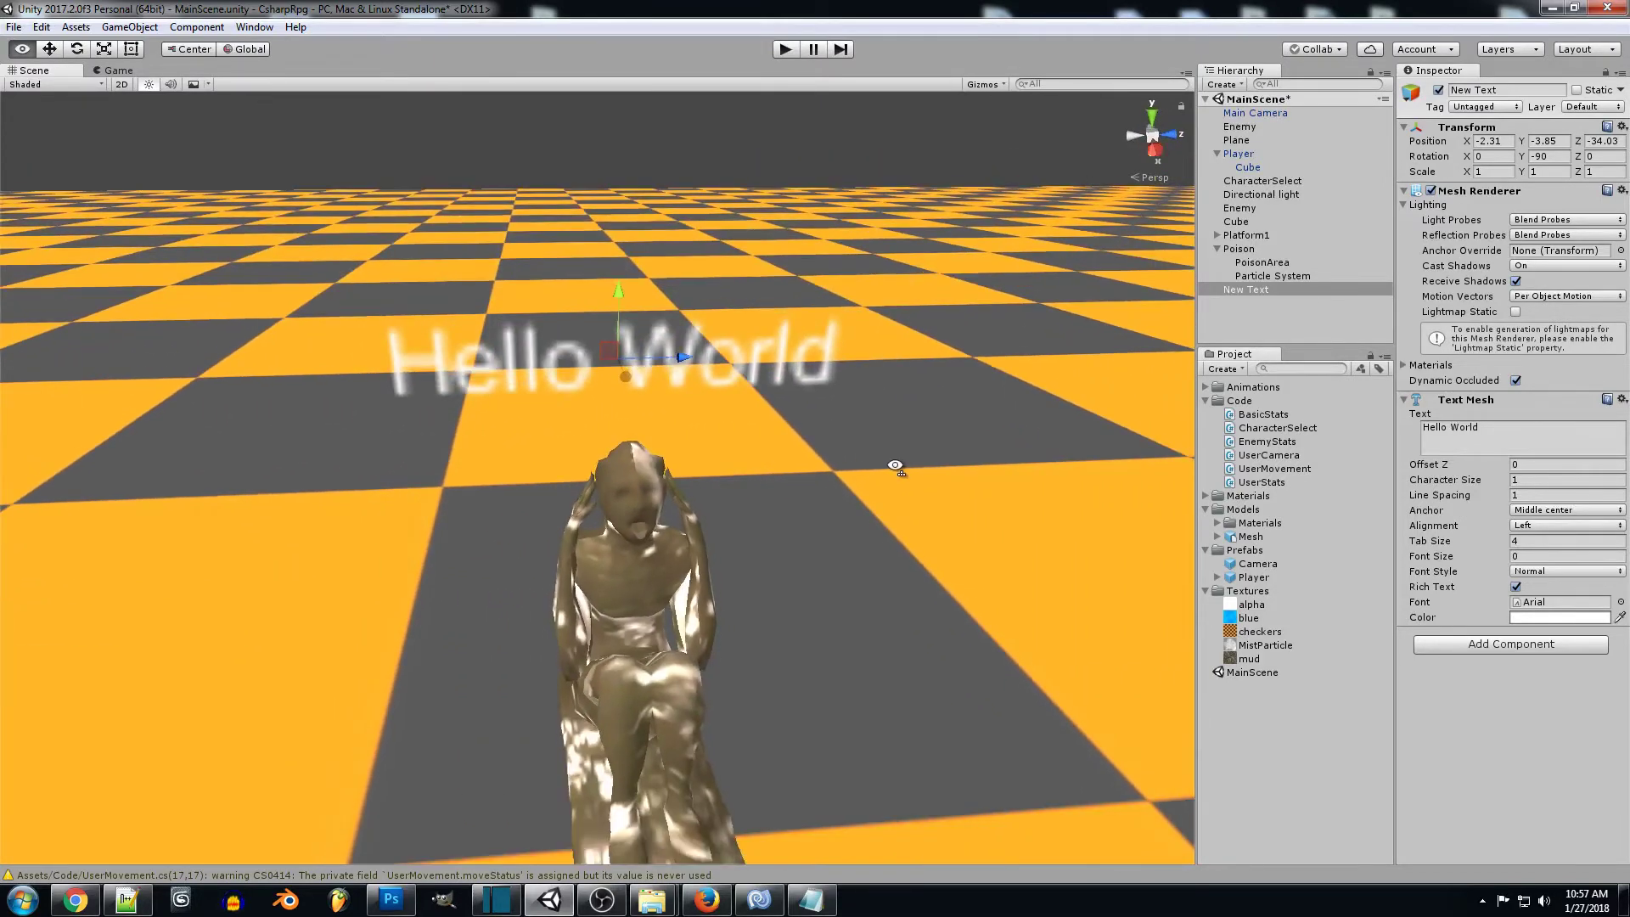
# Step: Set the text's font size to 16 and scale it down uniformly to about 0.39
pyautogui.click(1540, 556)
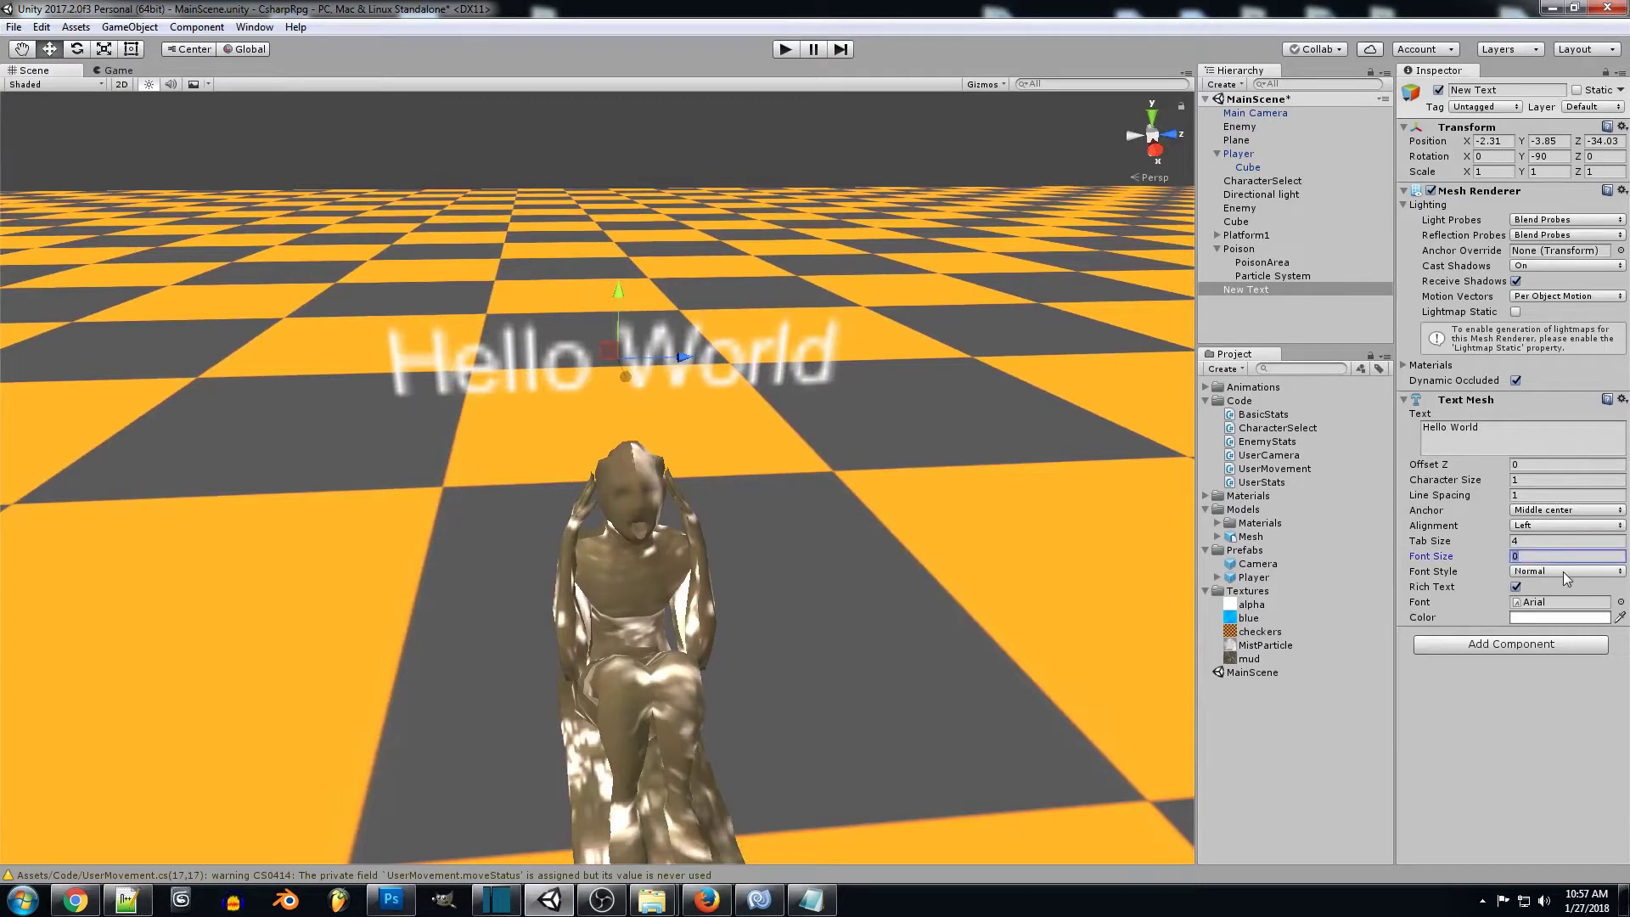
pyautogui.write('16')
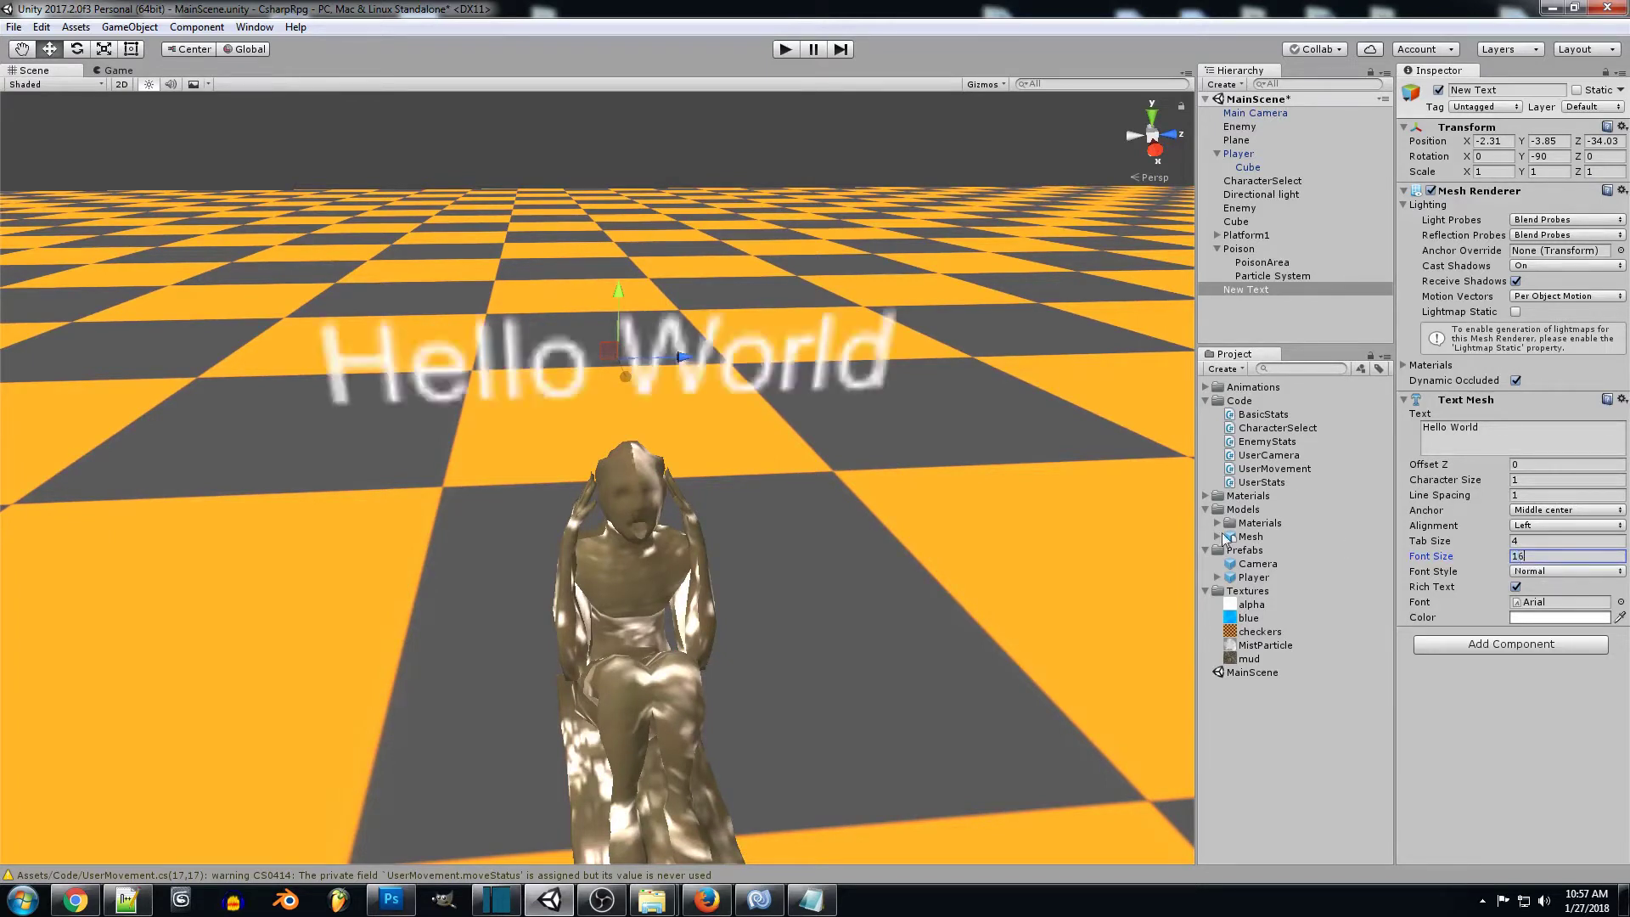
pyautogui.keyDown('alt'); pyautogui.moveTo(976, 560); pyautogui.dragTo(981, 535); pyautogui.keyUp('alt')
pyautogui.moveTo(605, 421); pyautogui.dragTo(594, 470)
# Step: Set the text's font size to 24 and scale it down uniformly to about 0.27
pyautogui.click(1554, 555)
pyautogui.write('24')
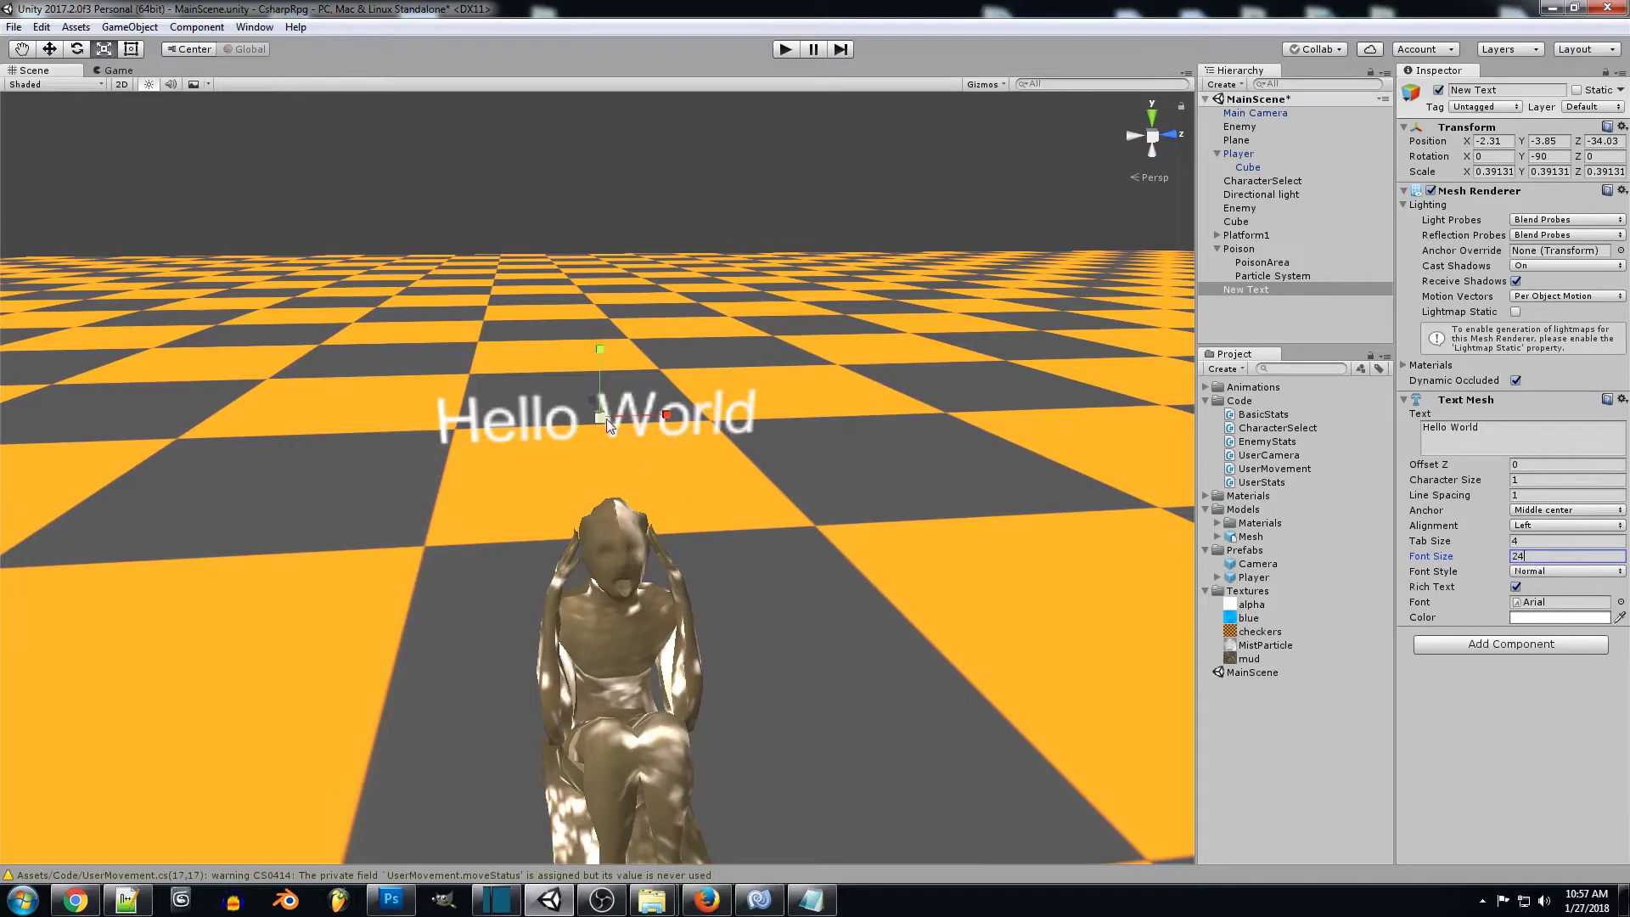
pyautogui.moveTo(606, 420); pyautogui.dragTo(599, 441)
pyautogui.scroll(5, 625, 490)
pyautogui.press('w')
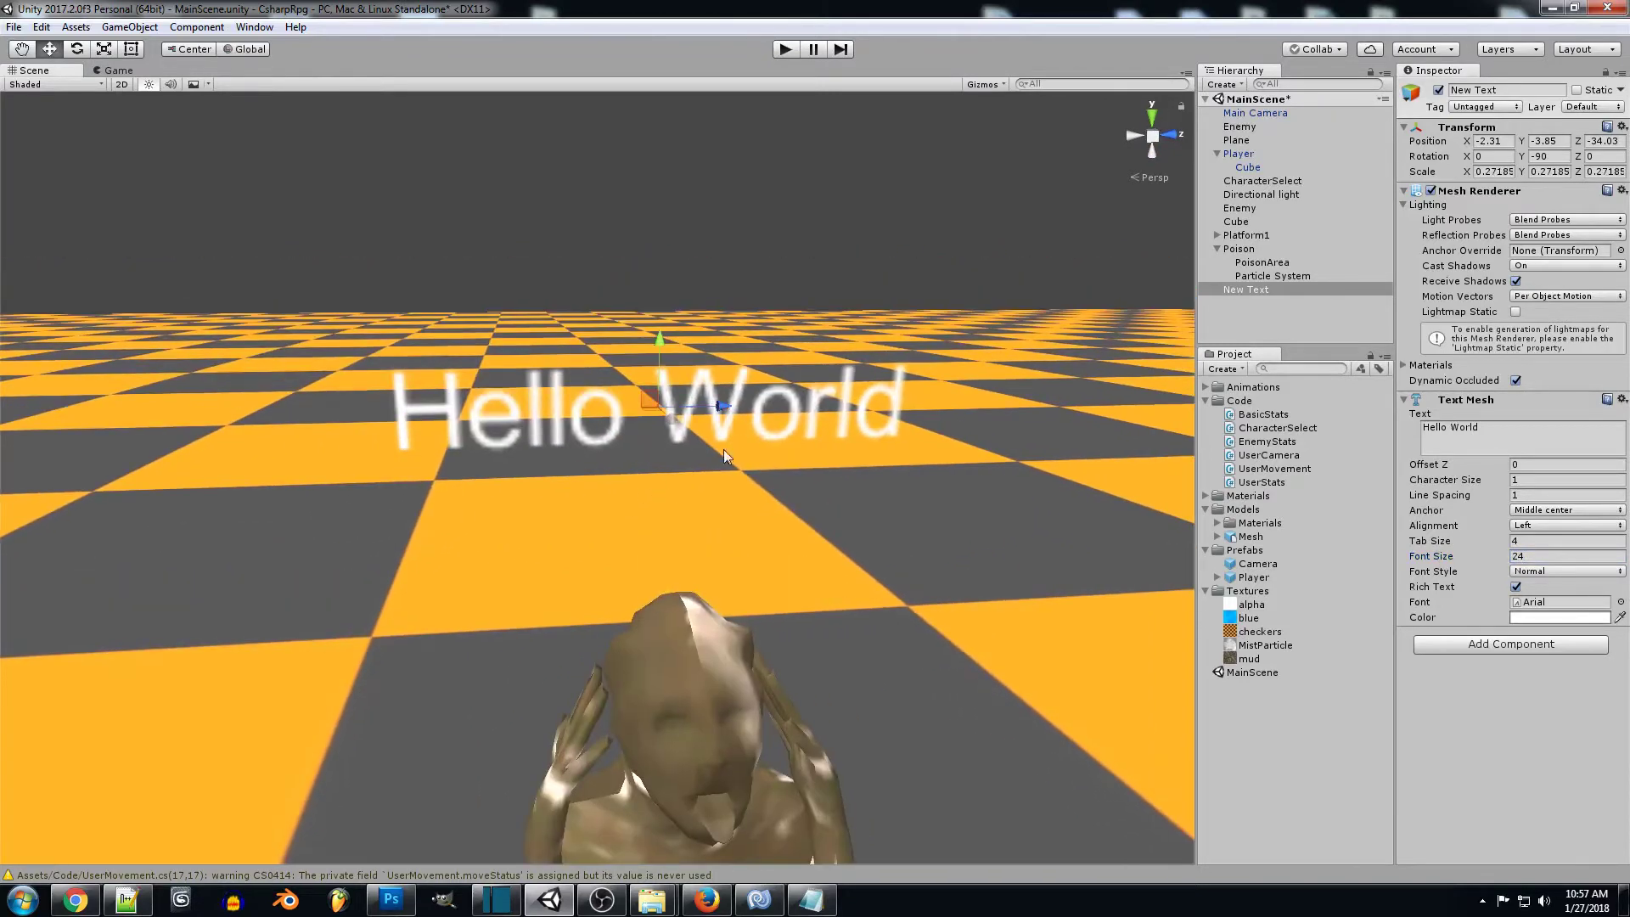
# Step: Move the reduced text down just above the statue's head, to about Y -4.46, Z -33.90
pyautogui.moveTo(719, 406); pyautogui.dragTo(737, 405)
pyautogui.moveTo(679, 343); pyautogui.dragTo(678, 433)
pyautogui.press('s')
pyautogui.moveTo(670, 458); pyautogui.dragTo(673, 481, button='right')
pyautogui.press('w')
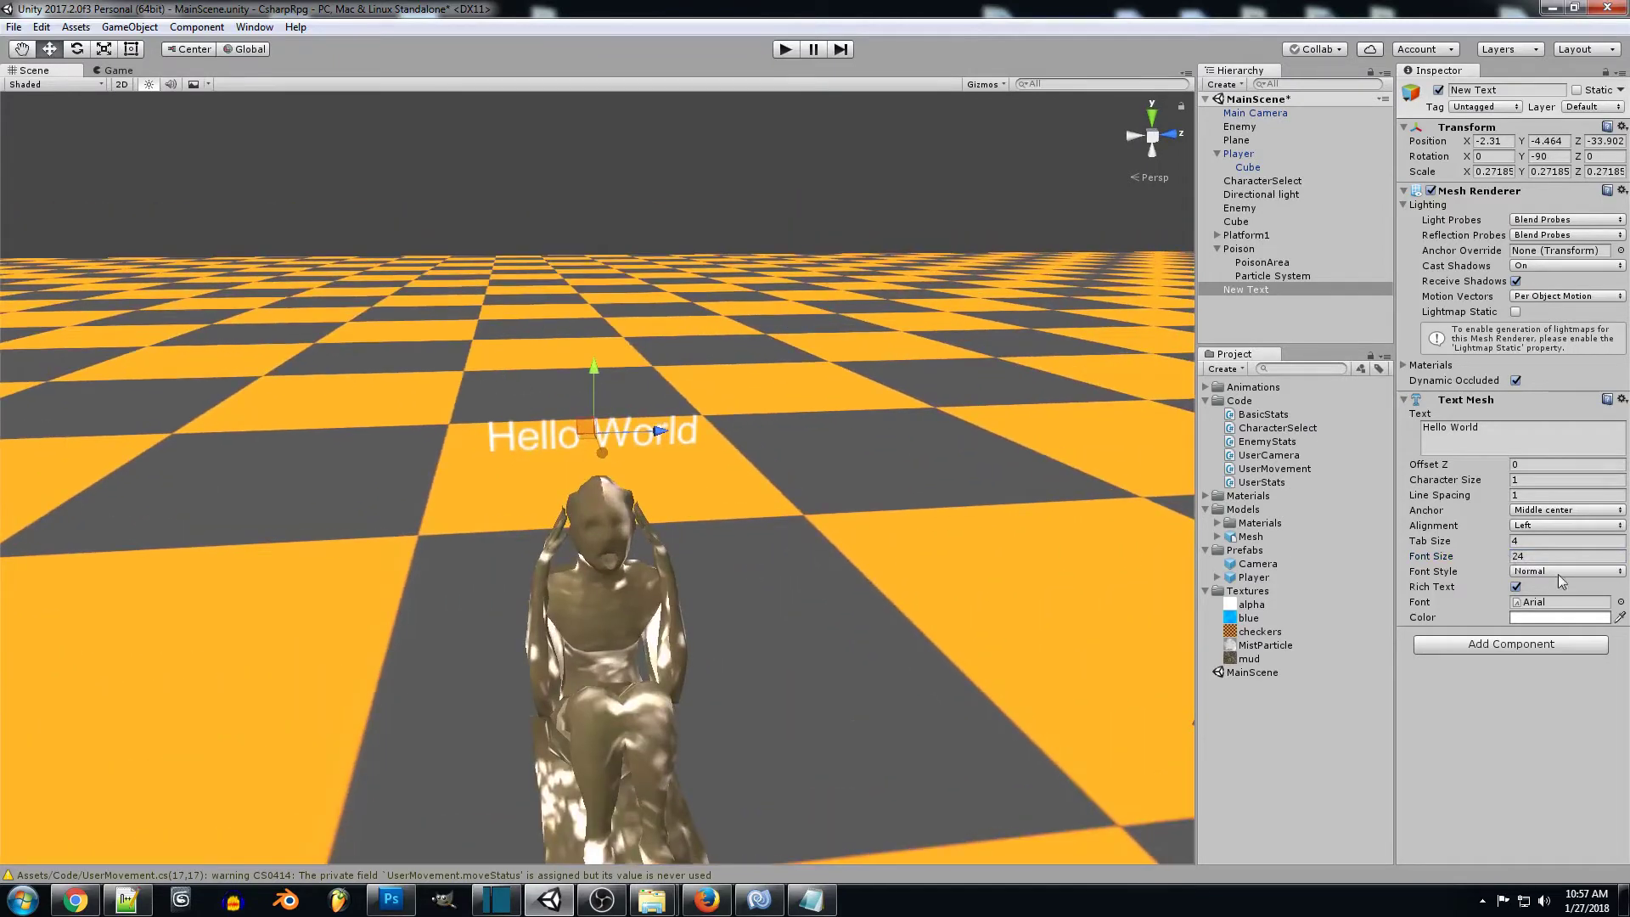
# Step: Set the text's font style to Bold and centre it above the head at about Y -4.37, Z -33.76
pyautogui.click(1557, 572)
pyautogui.click(1536, 606)
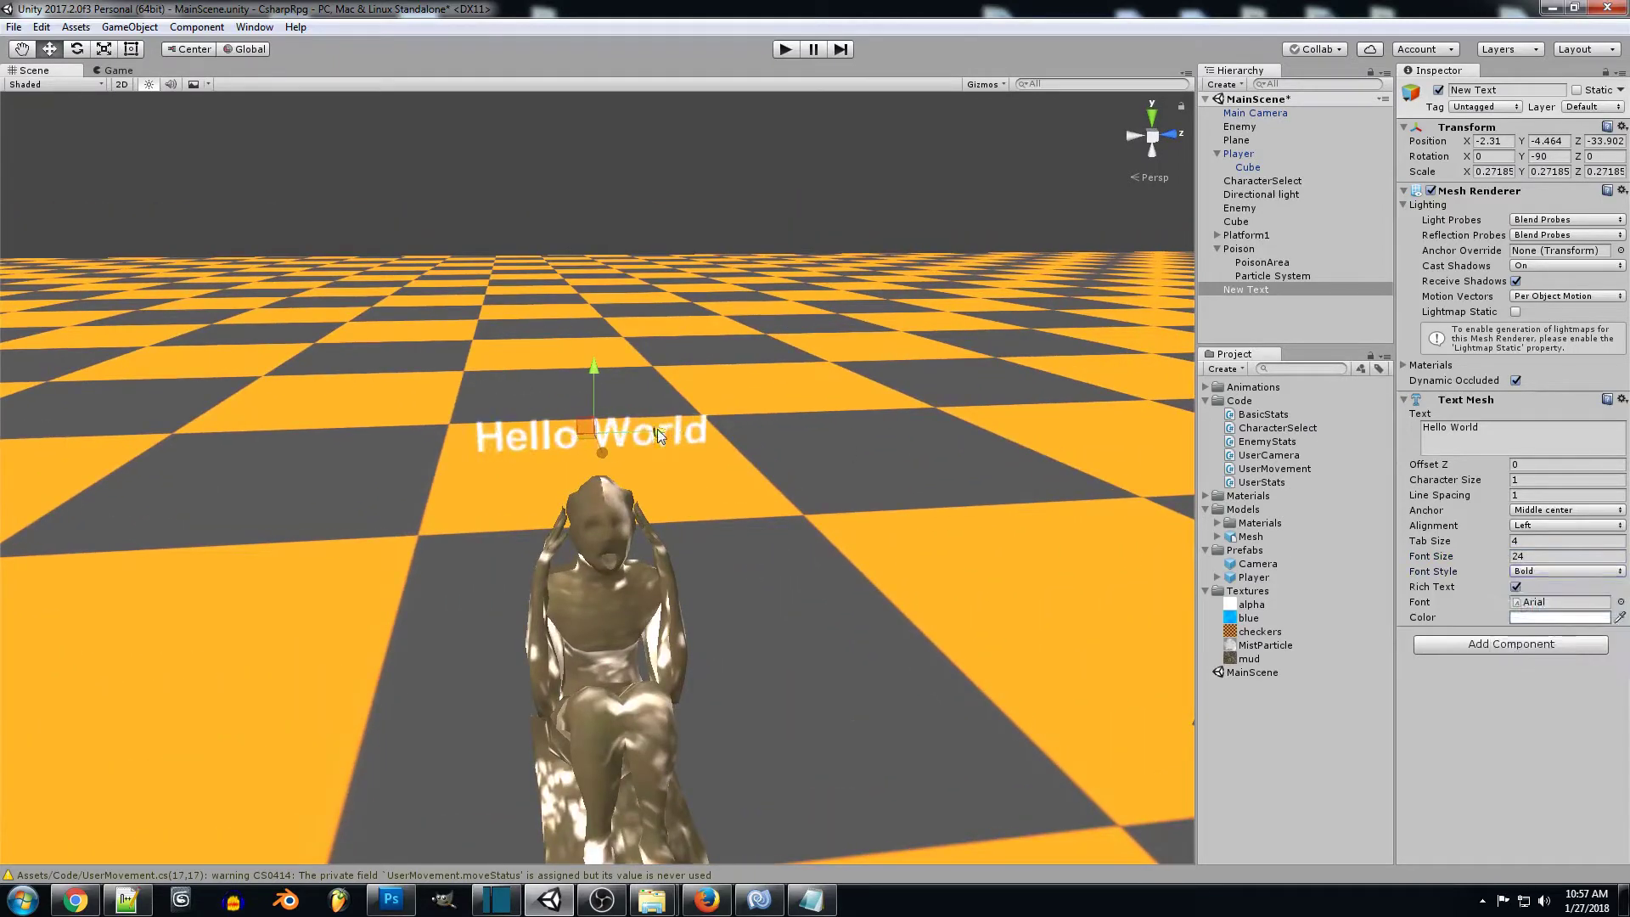
pyautogui.moveTo(657, 429); pyautogui.dragTo(665, 431)
pyautogui.press('w')
pyautogui.moveTo(671, 526); pyautogui.dragTo(620, 535, button='right')
pyautogui.press('s')
pyautogui.keyDown('alt'); pyautogui.moveTo(619, 535); pyautogui.dragTo(796, 621); pyautogui.keyUp('alt')
pyautogui.moveTo(796, 622); pyautogui.dragTo(796, 621, button='right')
pyautogui.press('w')
pyautogui.press('s')
pyautogui.moveTo(685, 634); pyautogui.dragTo(682, 567, button='right')
pyautogui.press('w')
pyautogui.moveTo(629, 380); pyautogui.dragTo(628, 374)
# Step: Rename the New Text object as NameText
pyautogui.click(1271, 293)
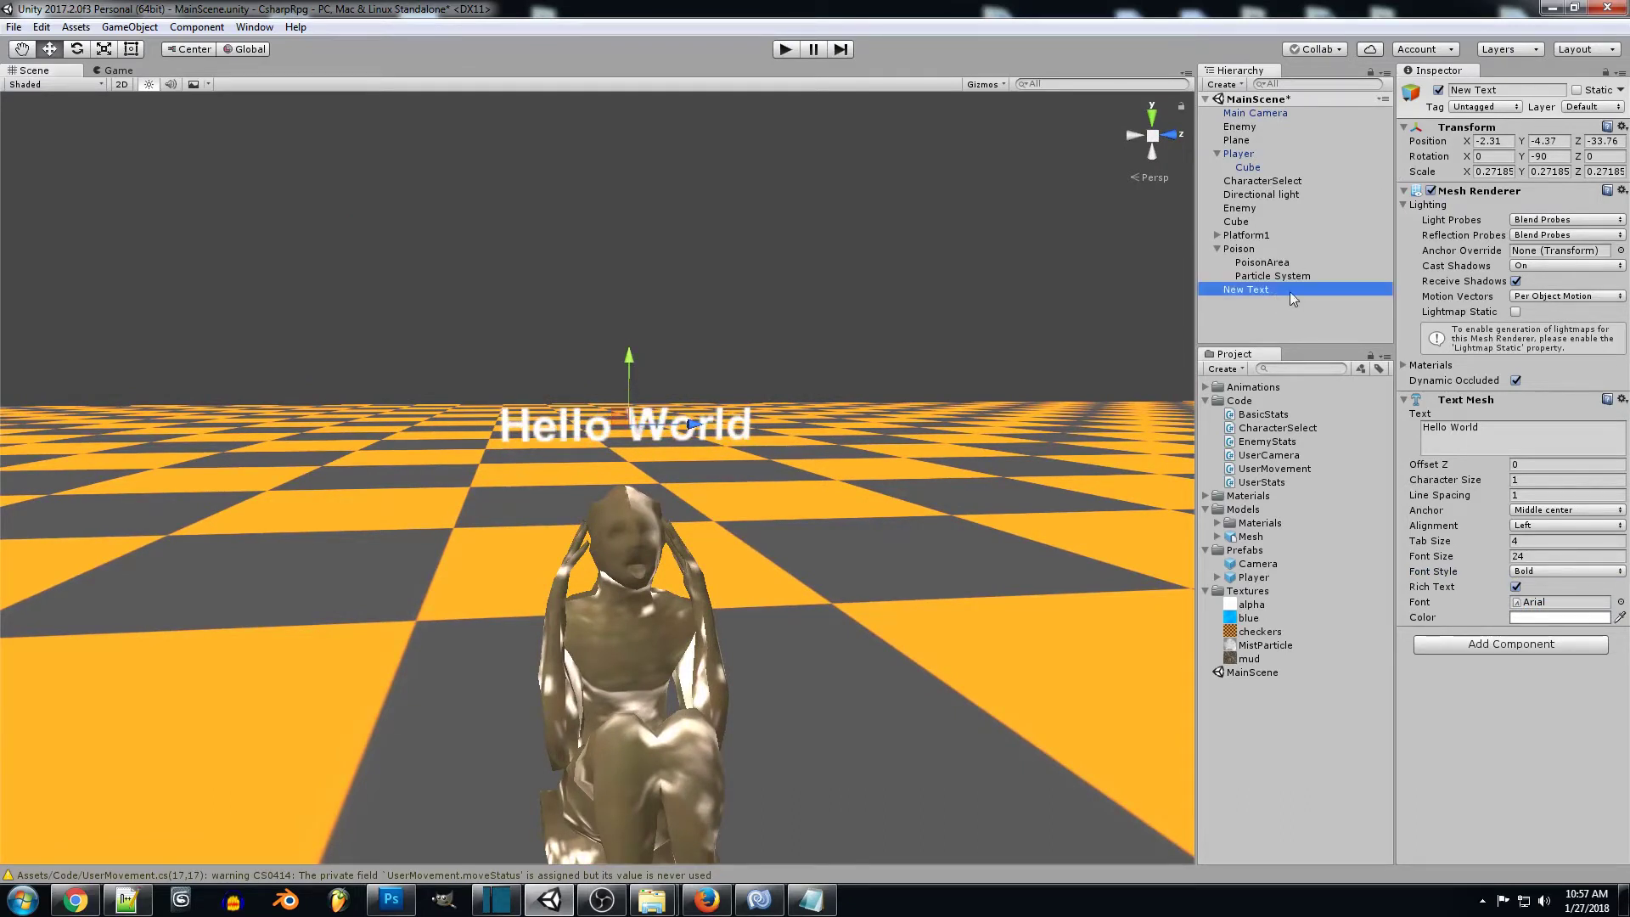
pyautogui.click(1290, 292)
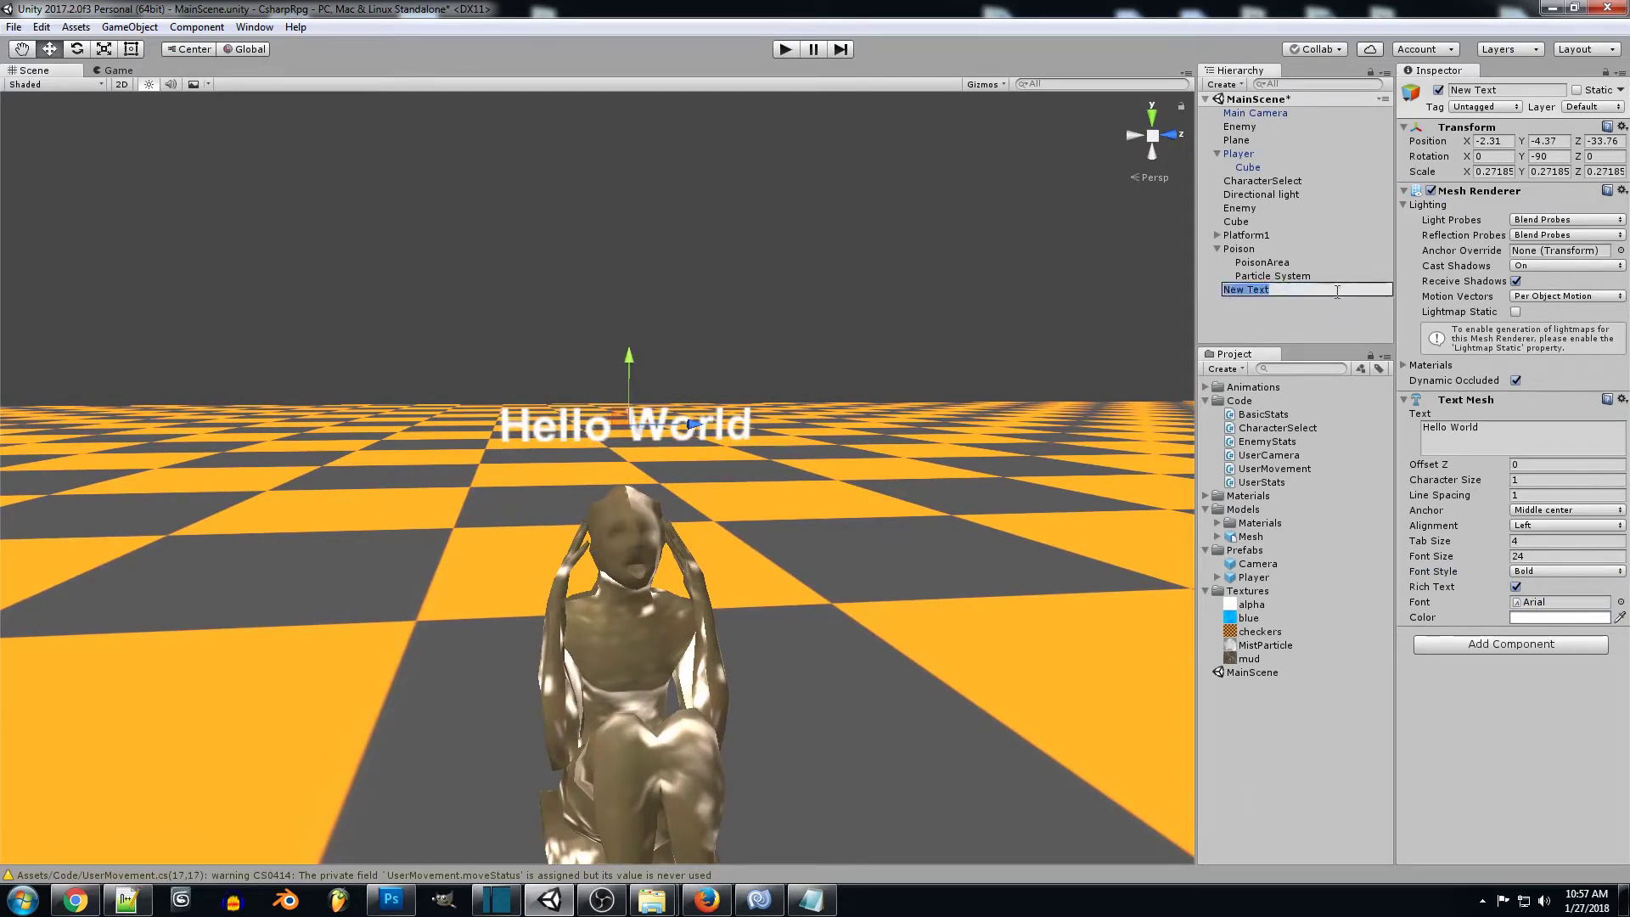
pyautogui.write('NameTex')
pyautogui.press('Return')
# Step: Make NameText a child of the statue's Enemy object and select it
pyautogui.moveTo(1299, 290); pyautogui.dragTo(1265, 127)
pyautogui.click(1265, 127)
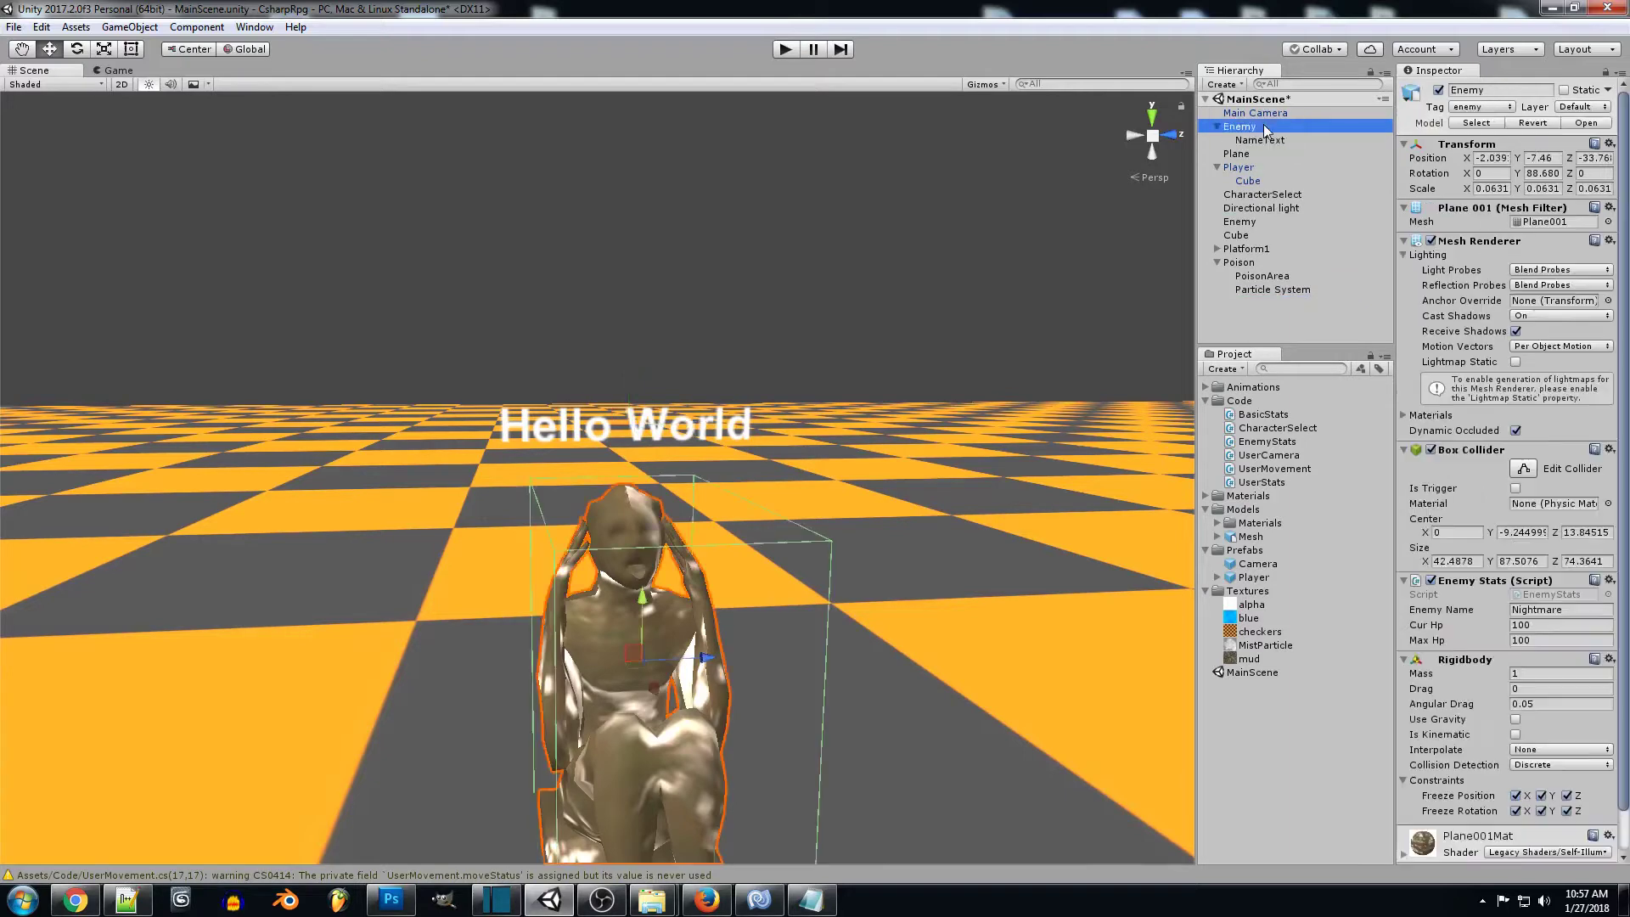
pyautogui.click(1266, 140)
pyautogui.keyDown('alt'); pyautogui.moveTo(739, 424); pyautogui.dragTo(770, 417); pyautogui.keyUp('alt')
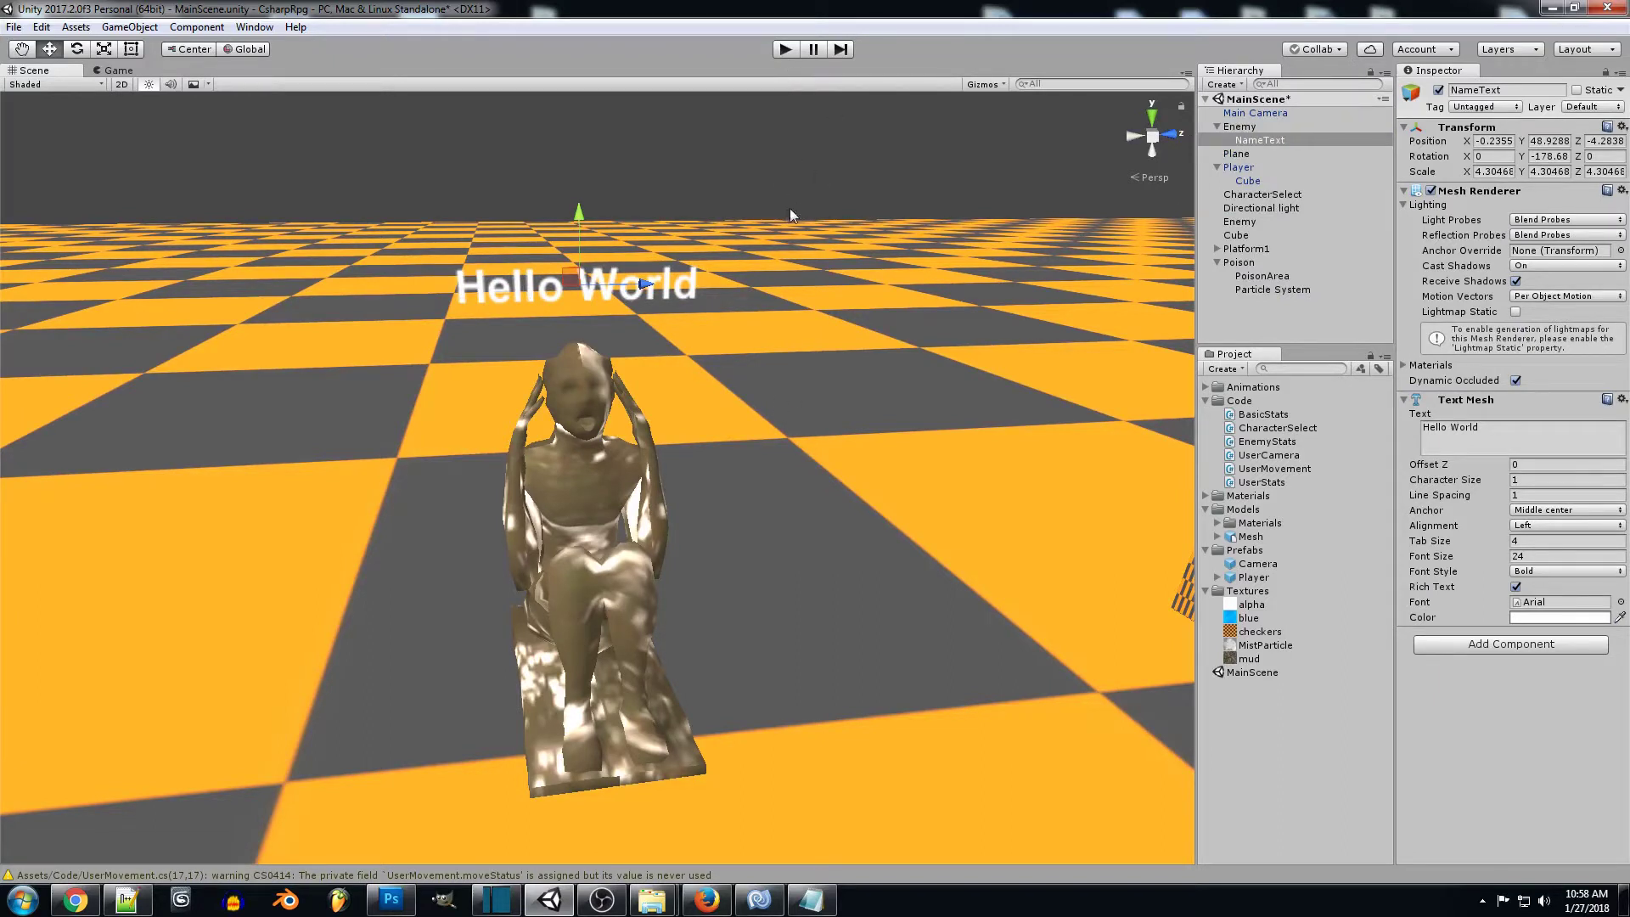
# Step: Play-test the scene, viewing the statue's floating text from behind and from the front, and stop the game
pyautogui.click(785, 49)
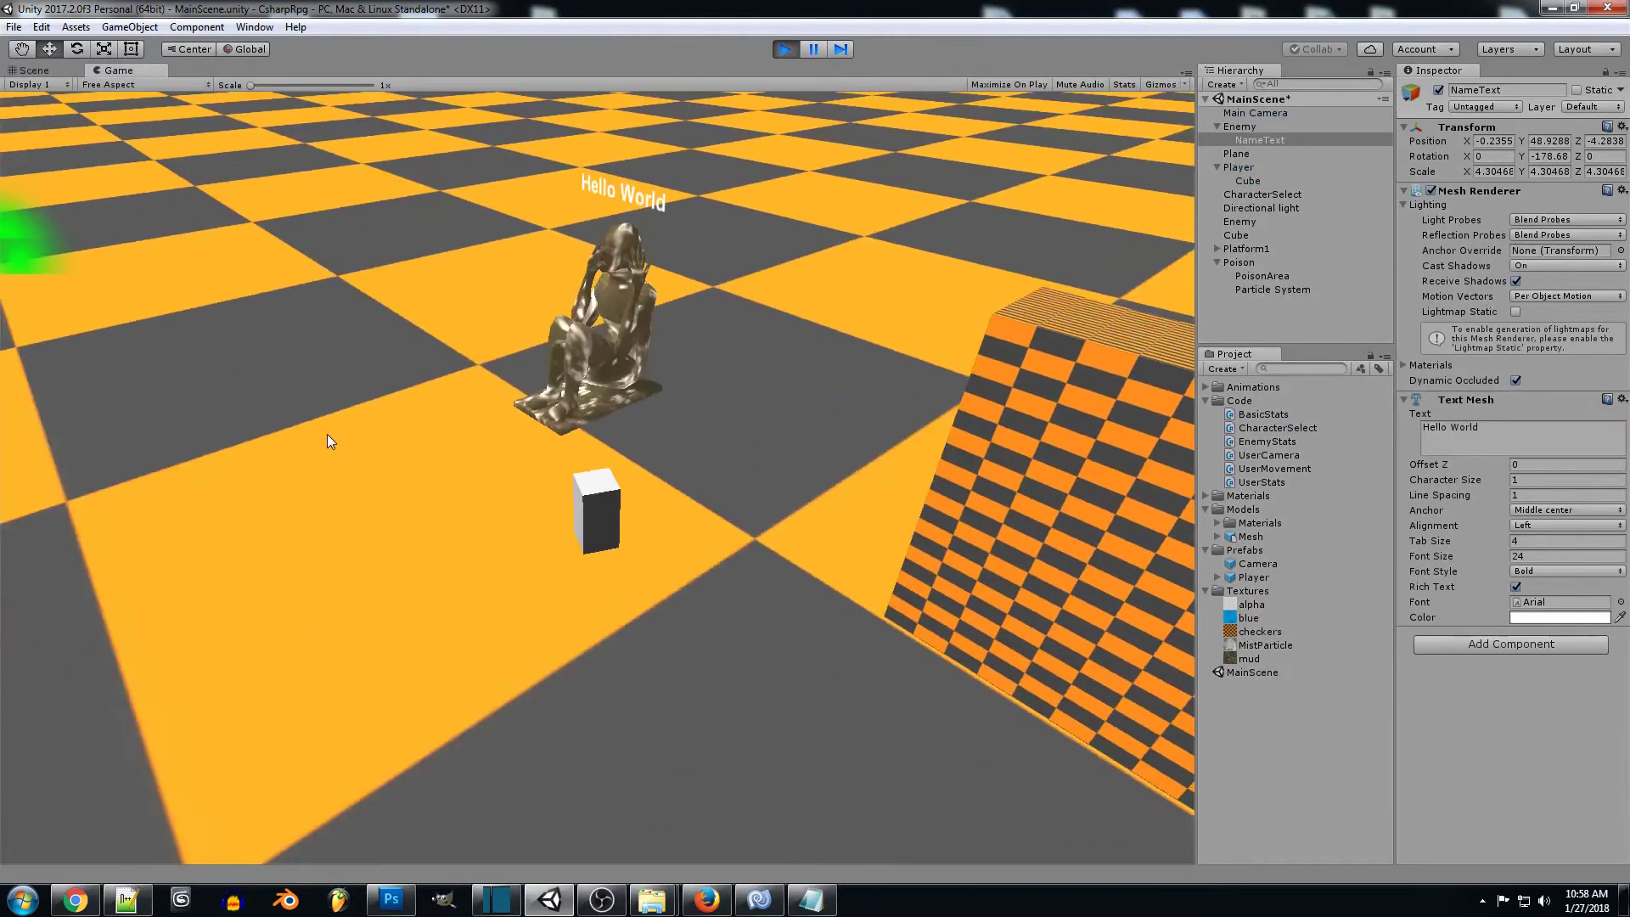
pyautogui.moveTo(328, 434); pyautogui.dragTo(1017, 477)
pyautogui.press('w')
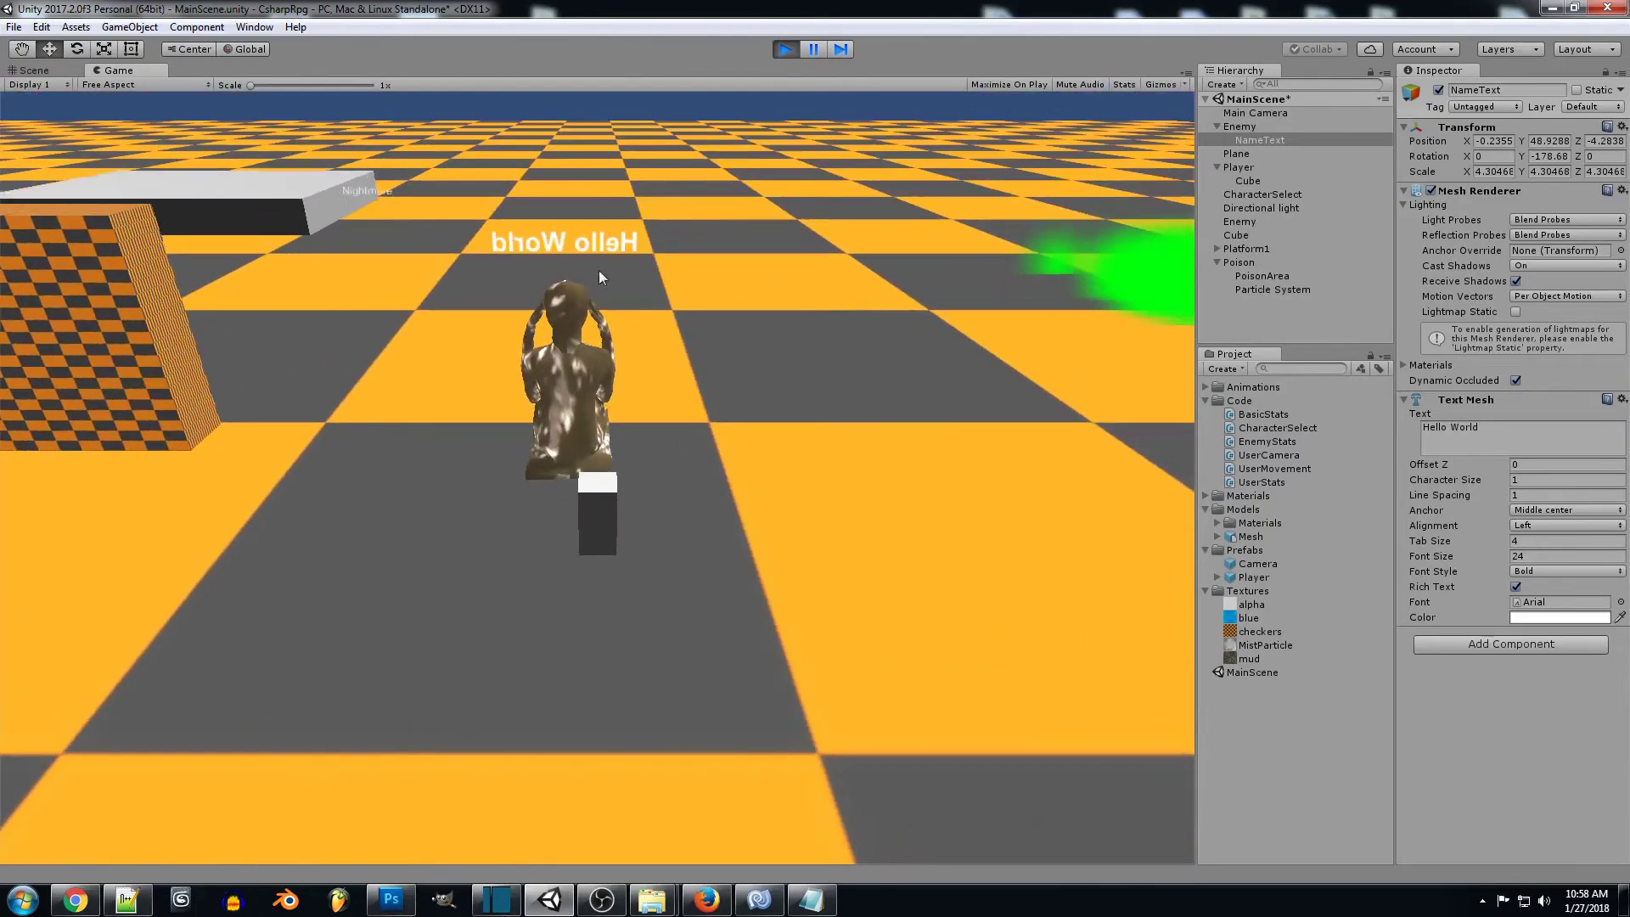
pyautogui.moveTo(869, 401); pyautogui.dragTo(332, 387, button='right')
pyautogui.press('s')
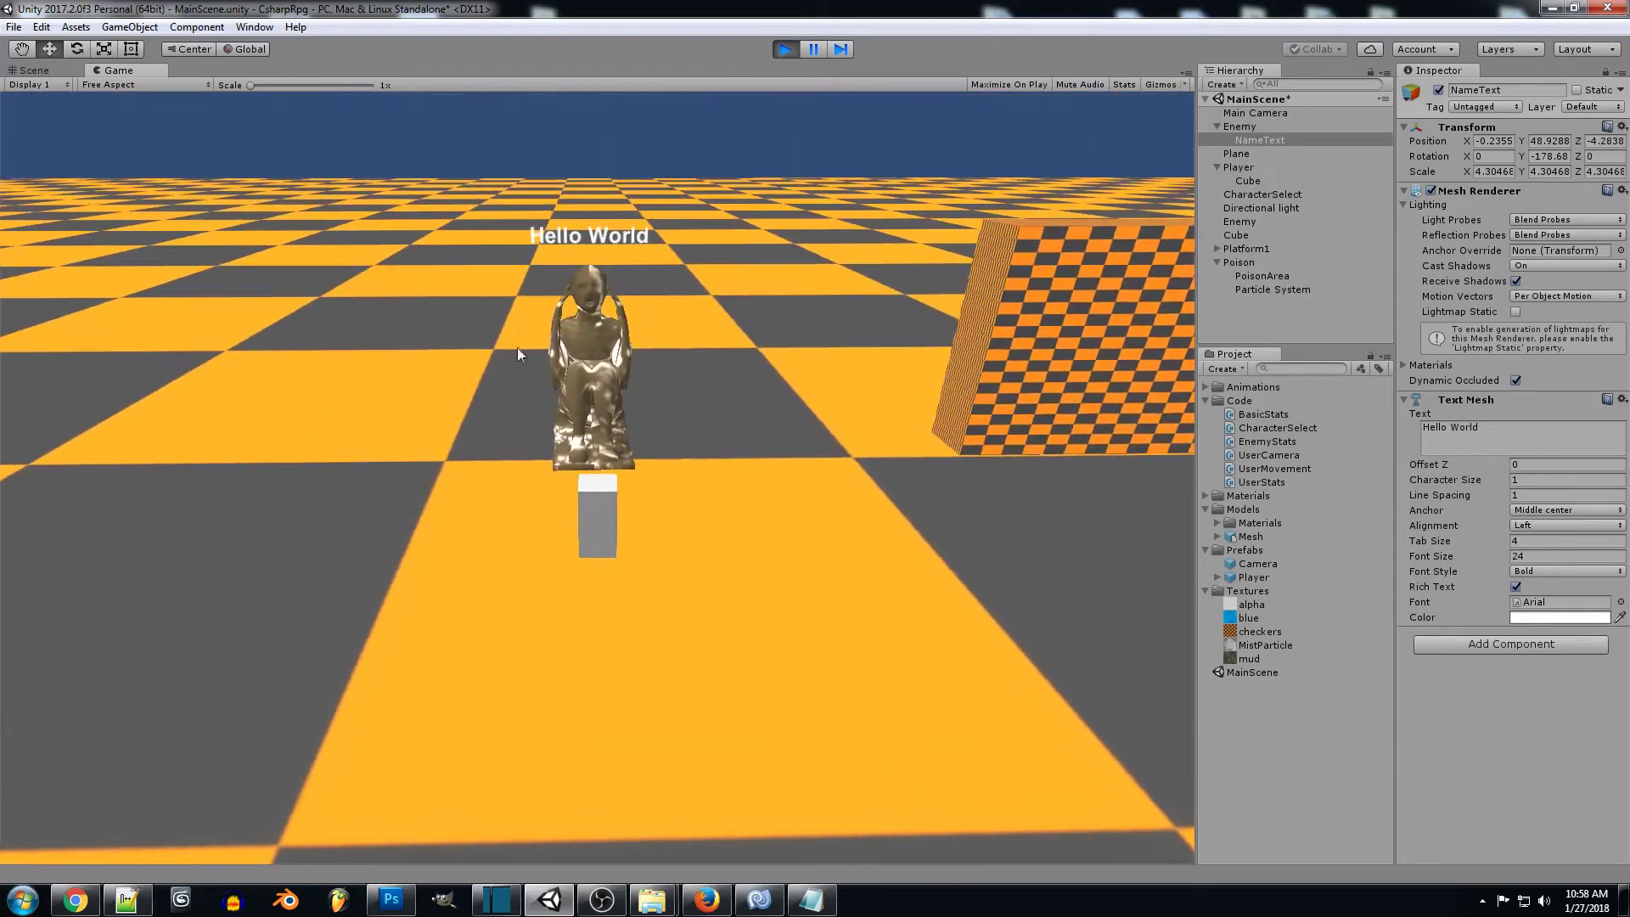
pyautogui.click(784, 49)
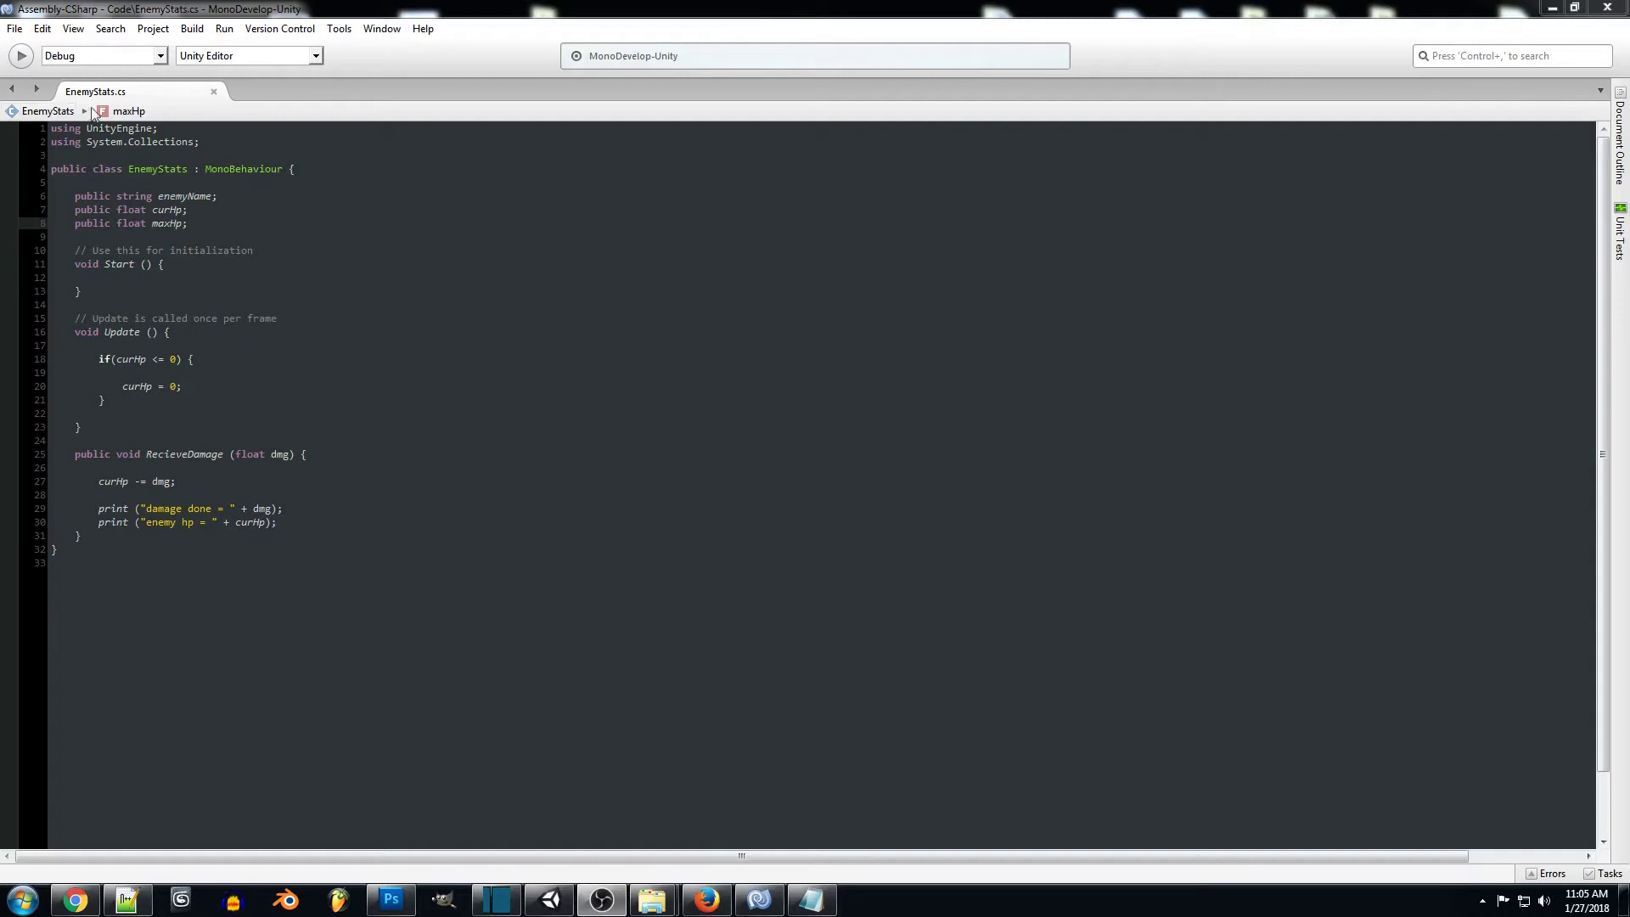
# Step: In MonoDevelop, declare a public GameObject variable named TextName below maxHp in the EnemyStats script
pyautogui.click(213, 223)
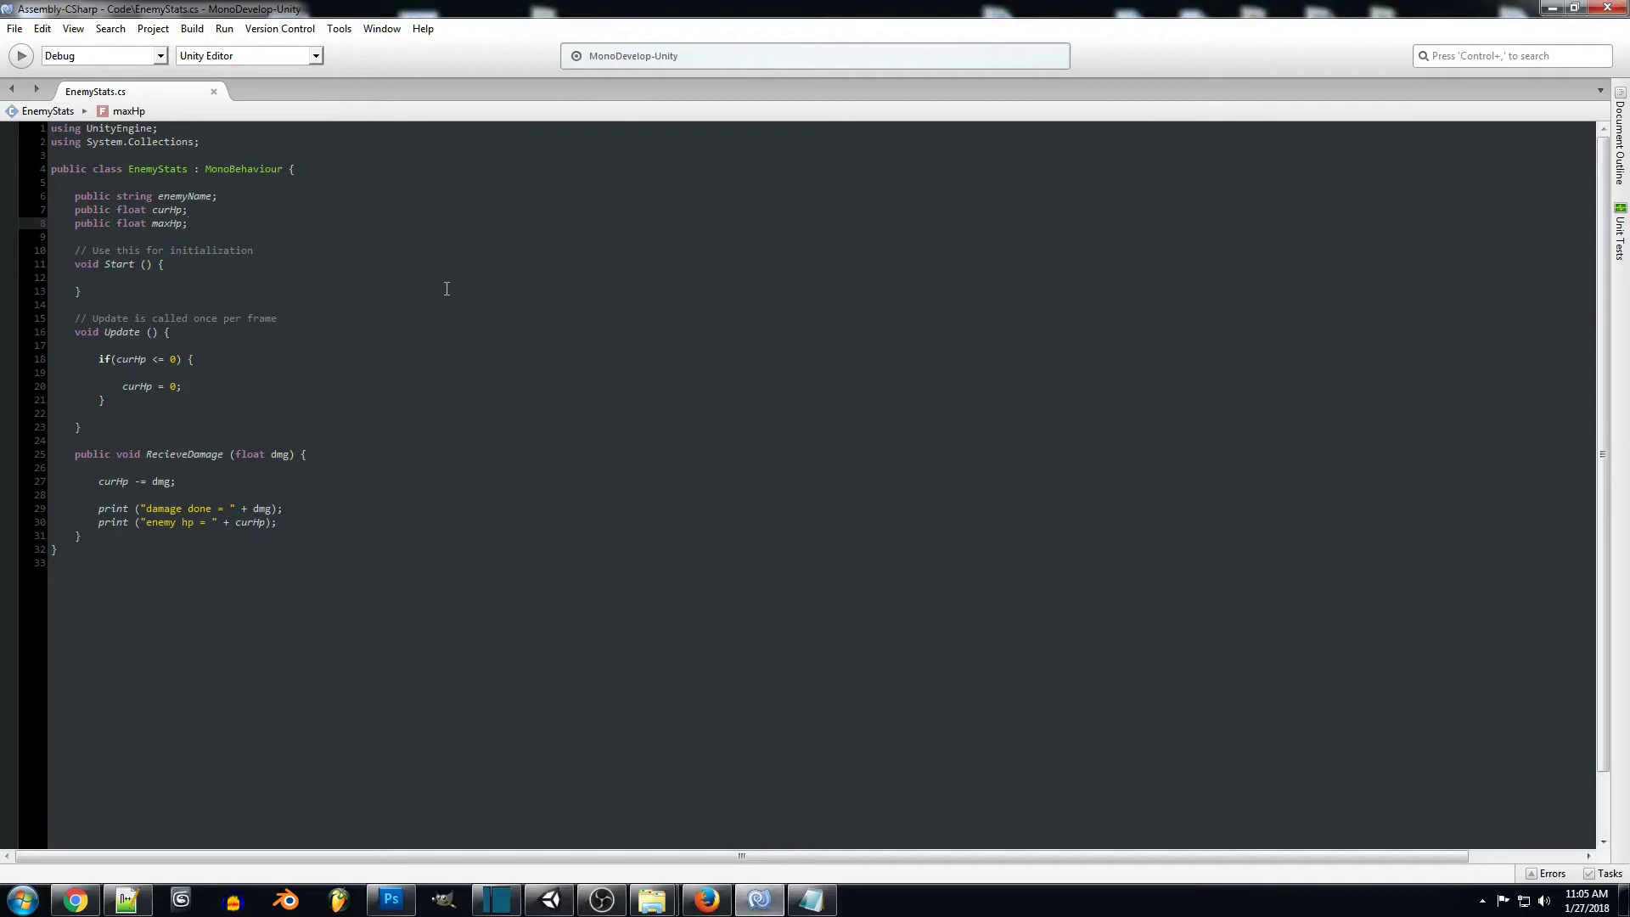
pyautogui.press('Return')
pyautogui.press('Return')
pyautogui.write('publi')
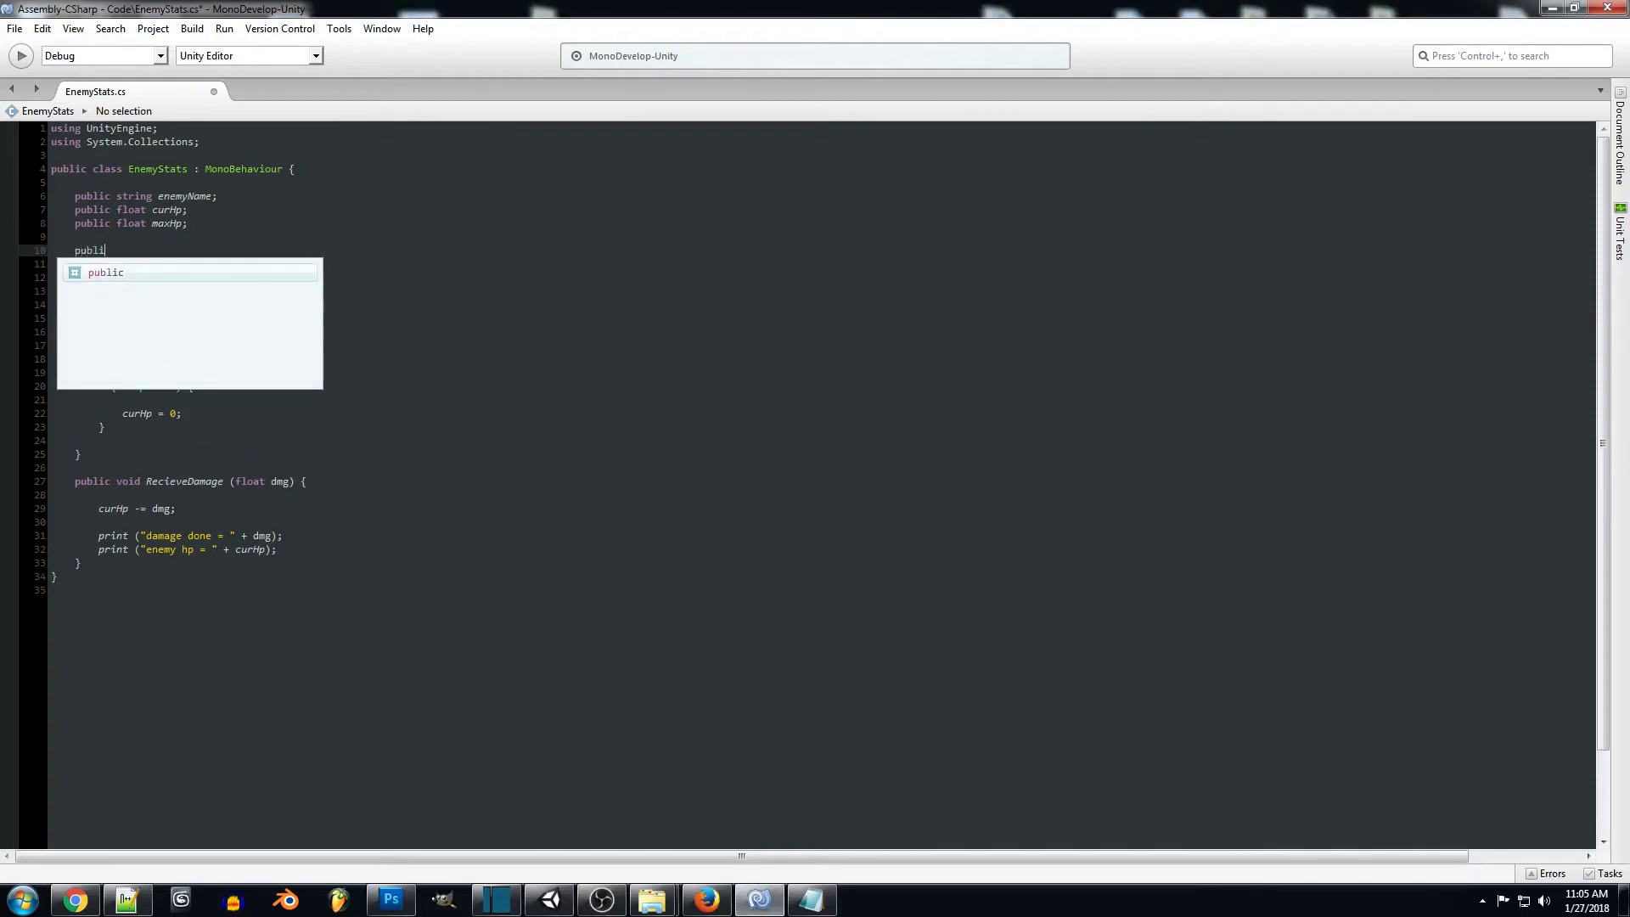
pyautogui.write('c GameOb')
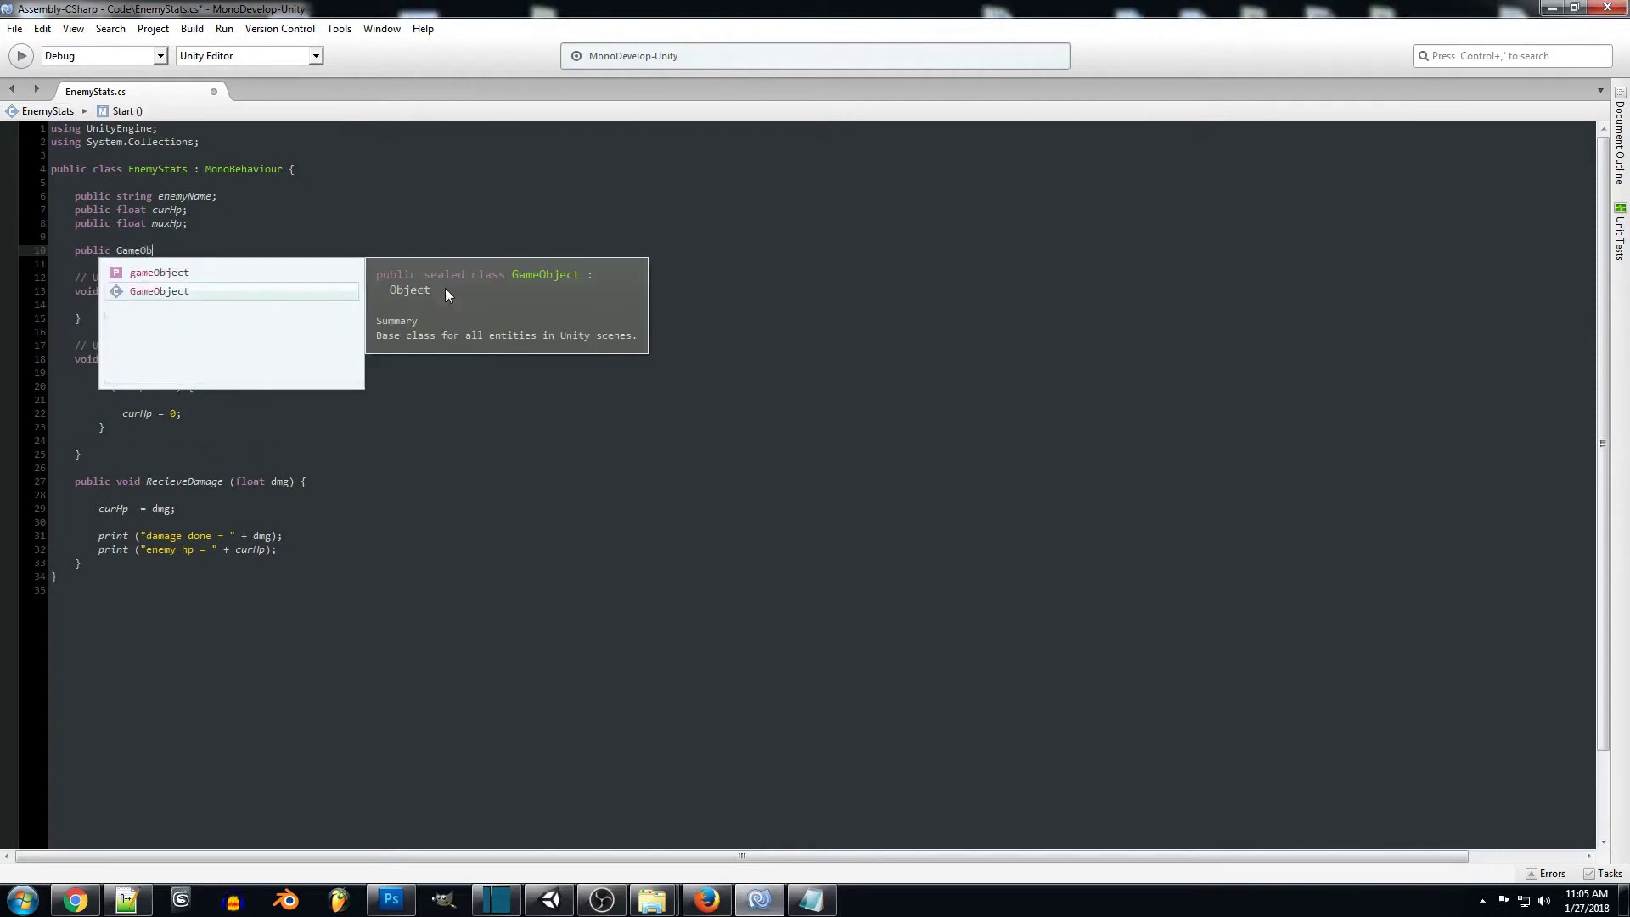
pyautogui.write('ject ')
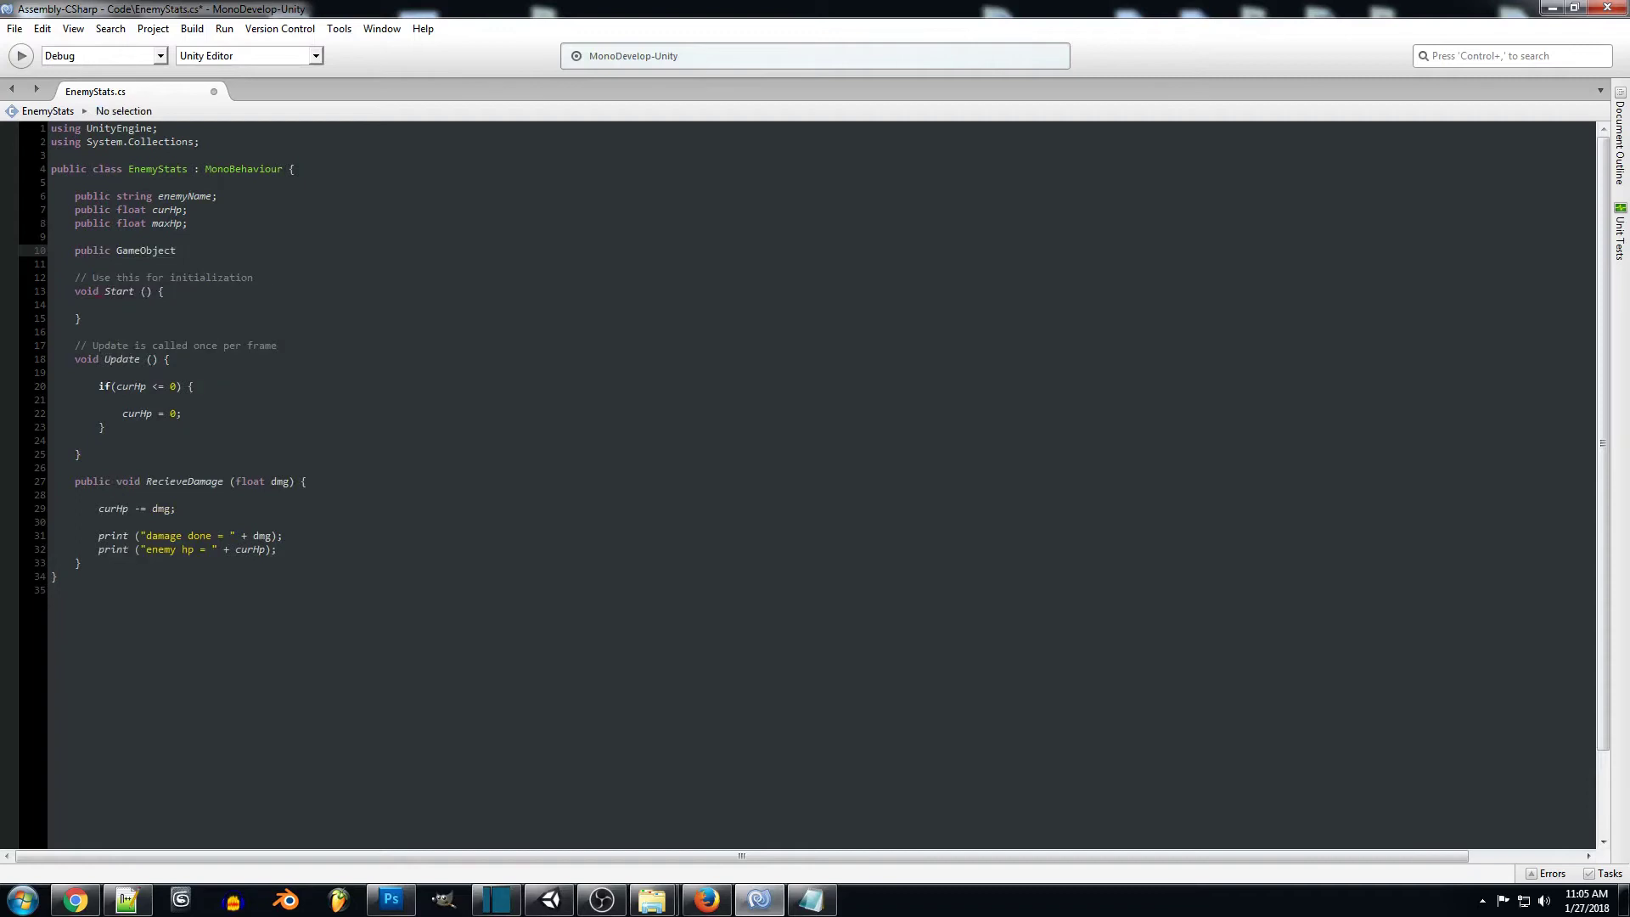
pyautogui.write('TextName;')
# Step: Add an if block checking TextName != null at the start of the Update method
pyautogui.click(226, 360)
pyautogui.press('Return')
pyautogui.press('Return')
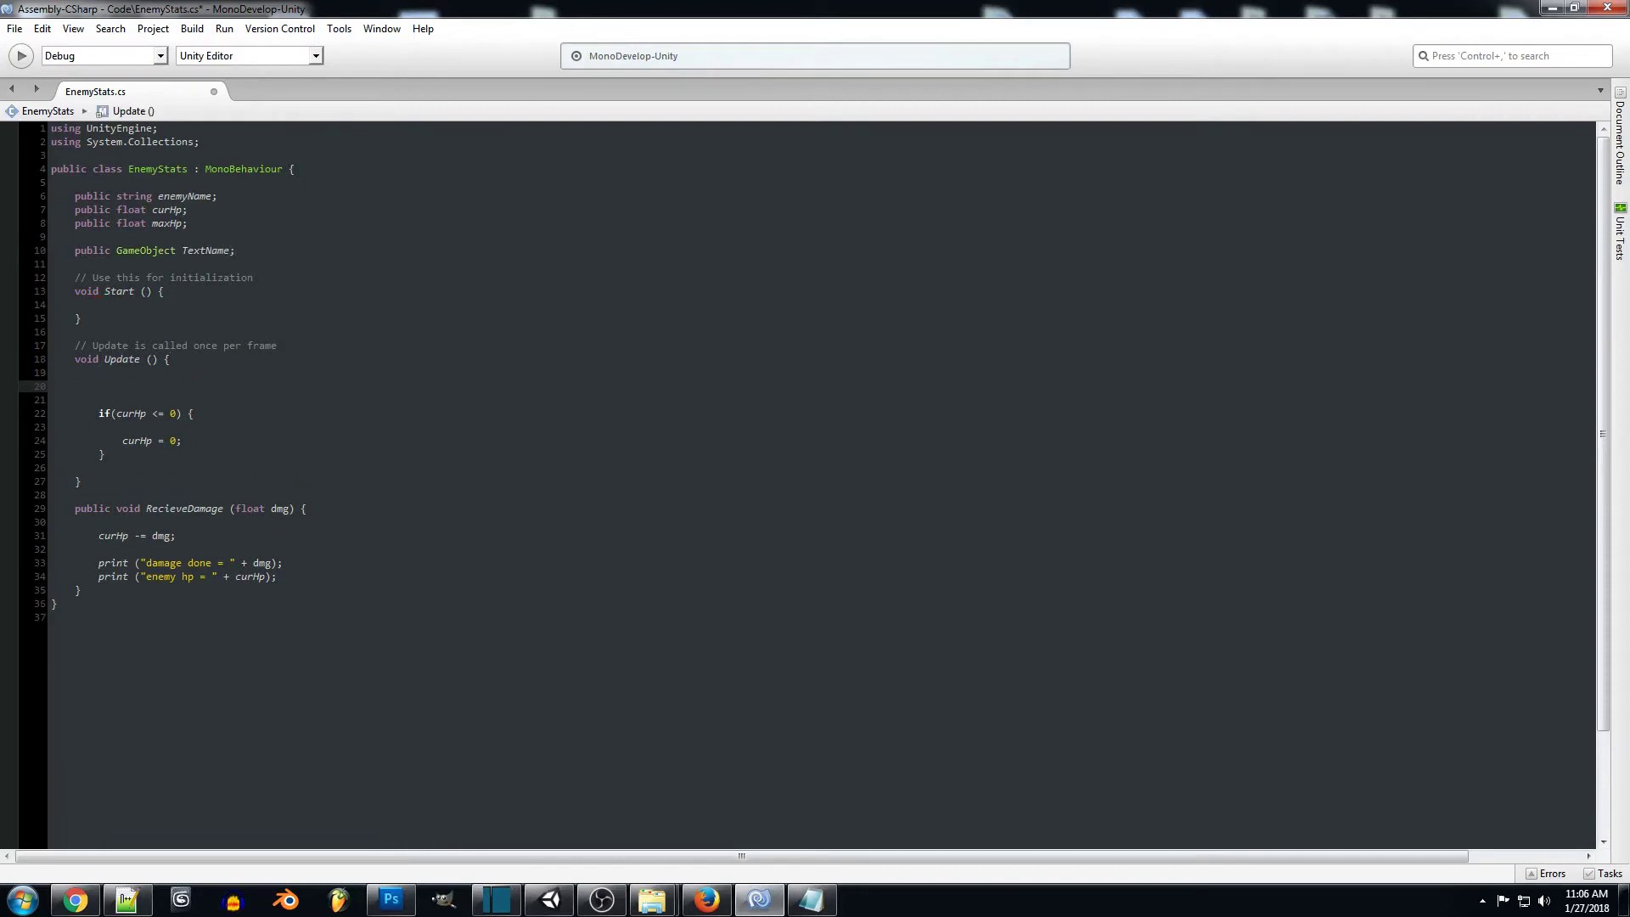
pyautogui.write('if(')
pyautogui.doubleClick(204, 251)
pyautogui.hotkey('ctrl', 'c')
pyautogui.click(266, 386)
pyautogui.hotkey('ctrl', 'v')
pyautogui.write('!= null) {')
pyautogui.press('Return')
pyautogui.press('Return')
pyautogui.press('Return')
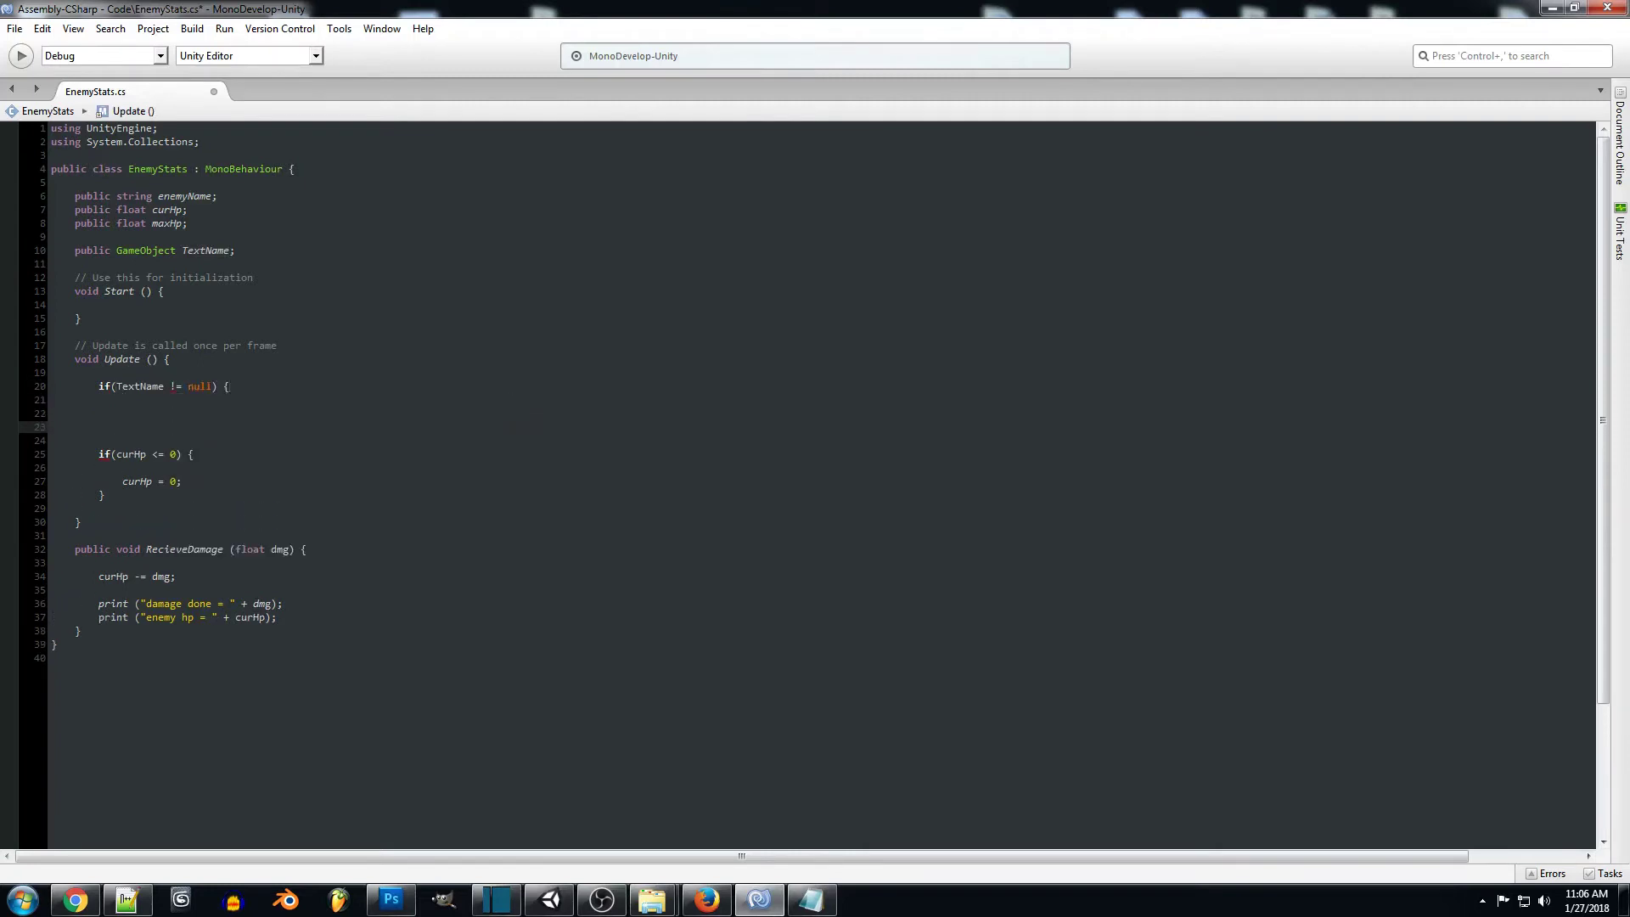
pyautogui.write('}')
# Step: Start a TextName.transform.LookAt call inside the TextName null check in the Update method
pyautogui.press('Up')
pyautogui.write('TextName.')
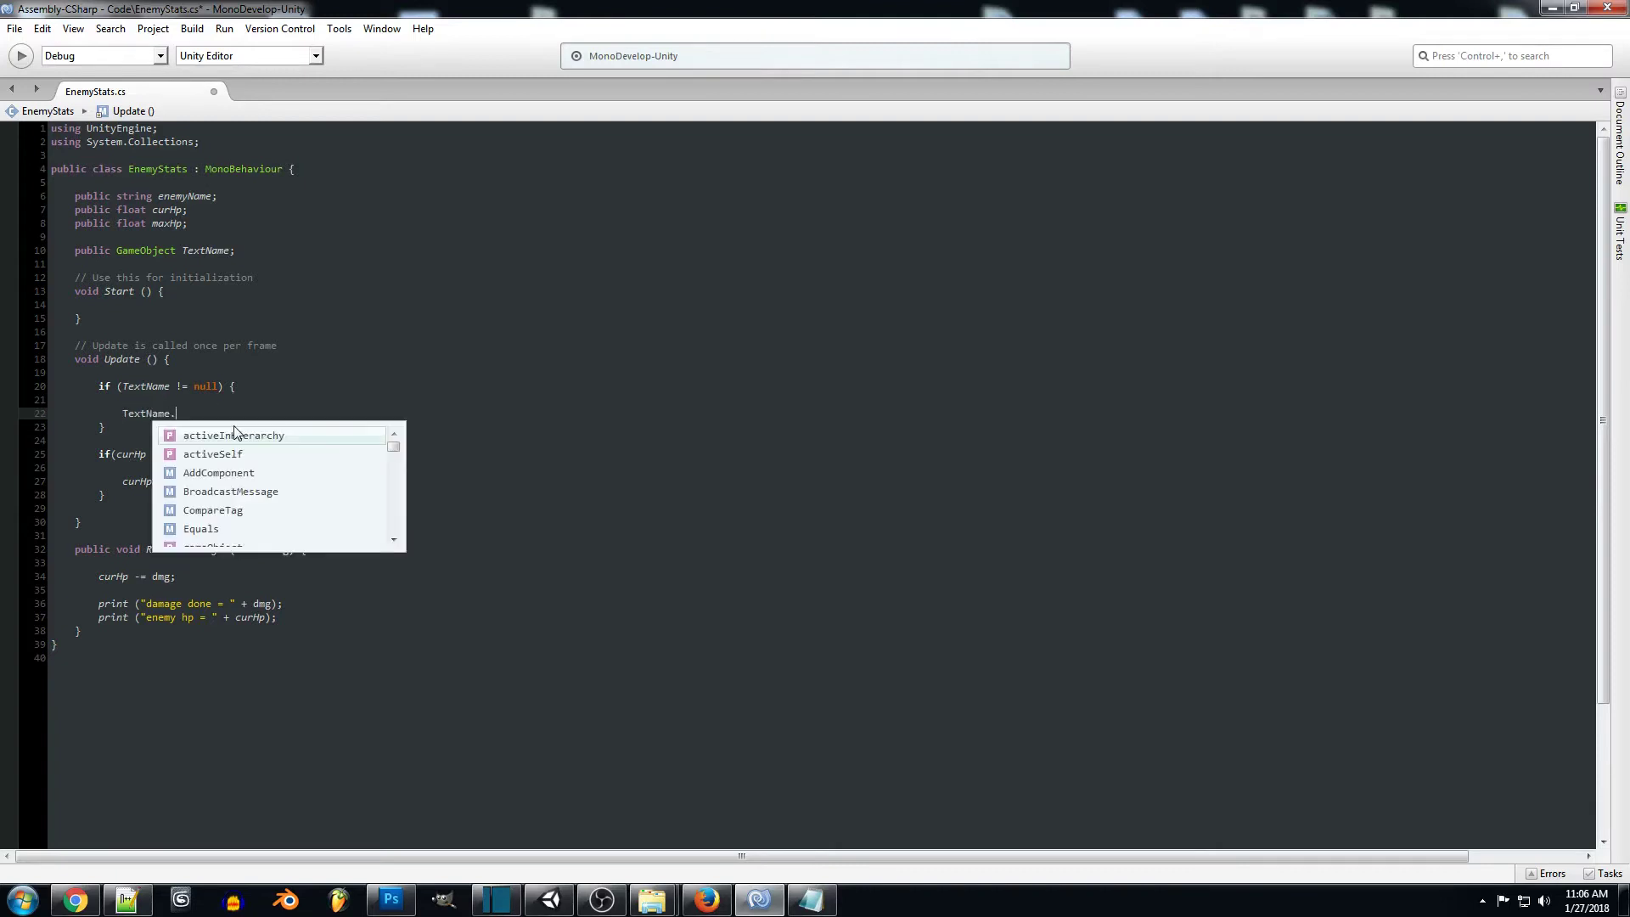
pyautogui.write('tra')
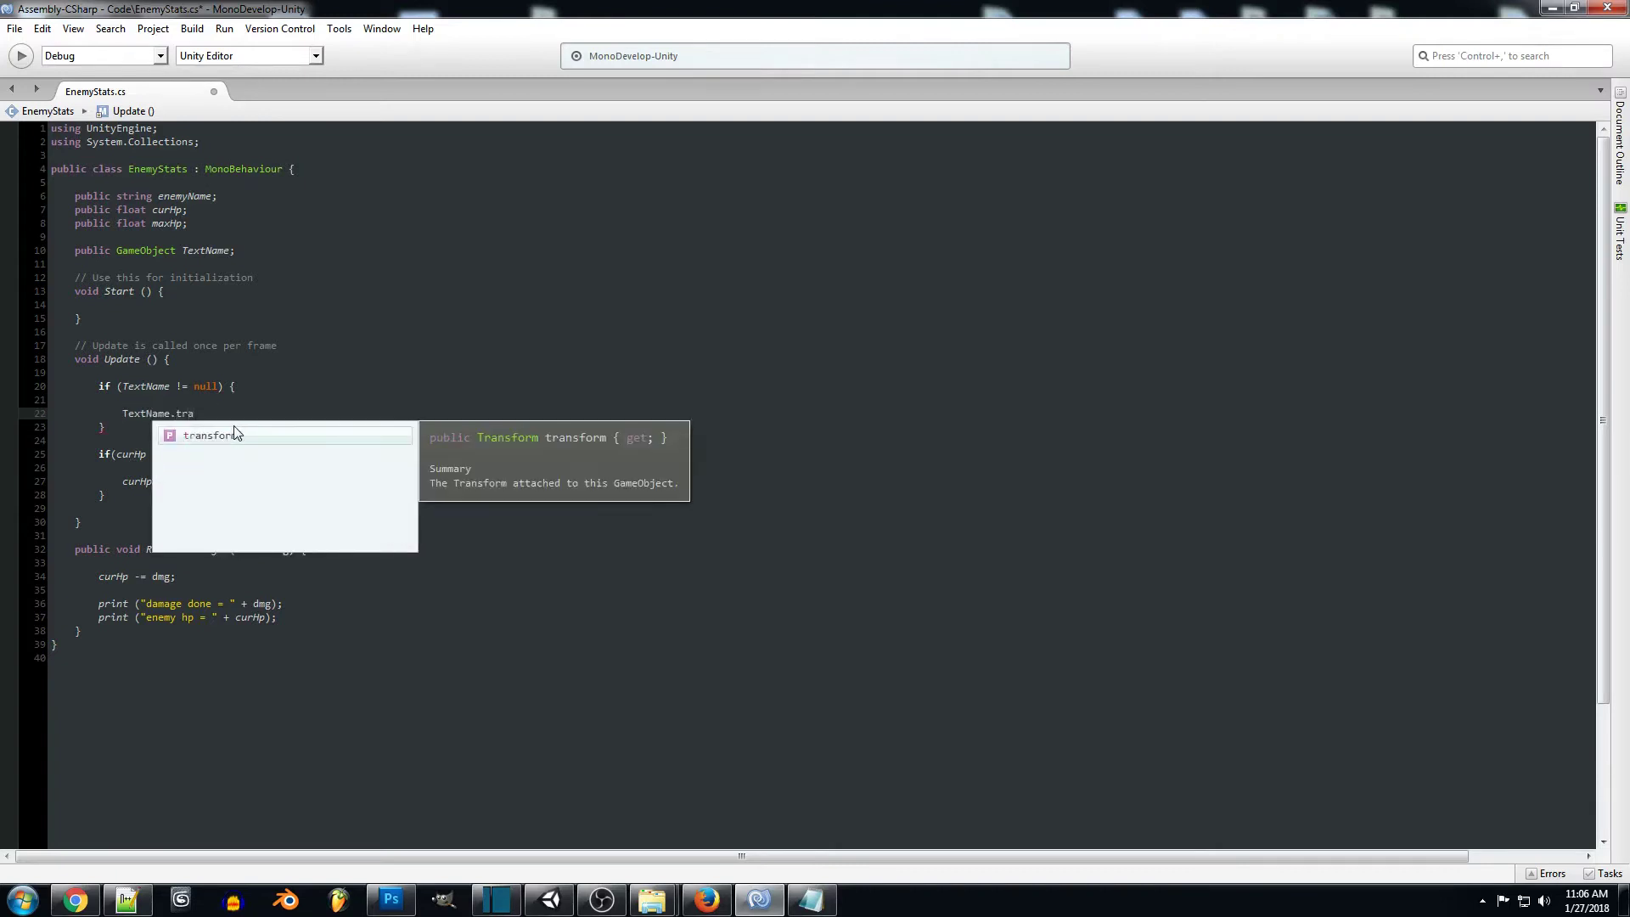
pyautogui.press('Return')
pyautogui.write('.Lo')
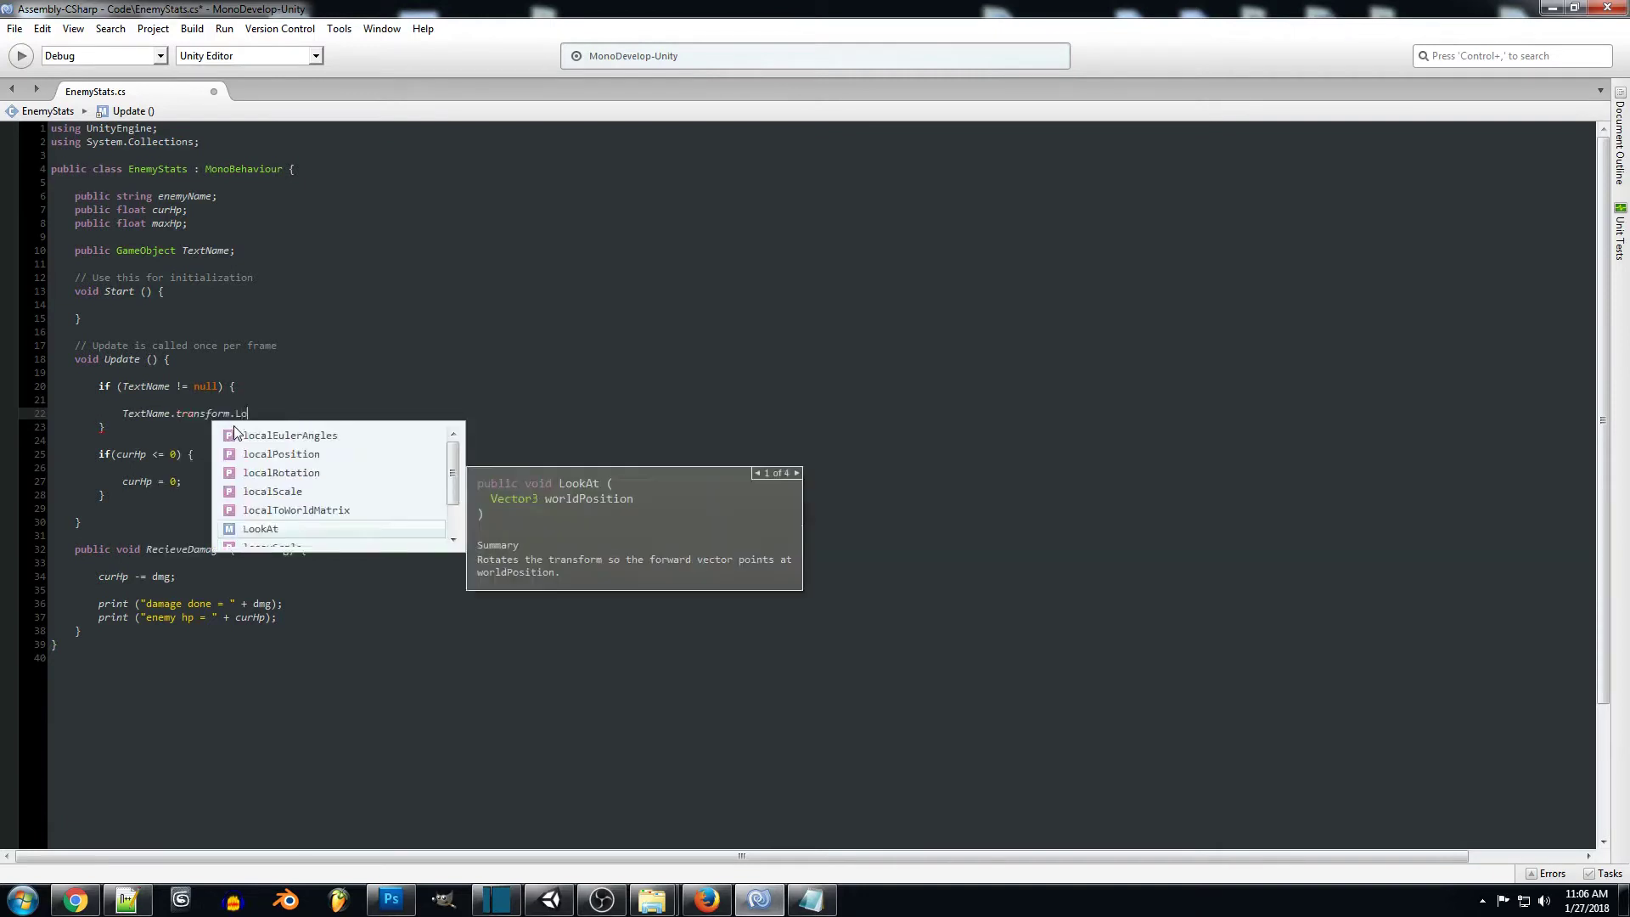
pyautogui.write('ok')
pyautogui.press('Return')
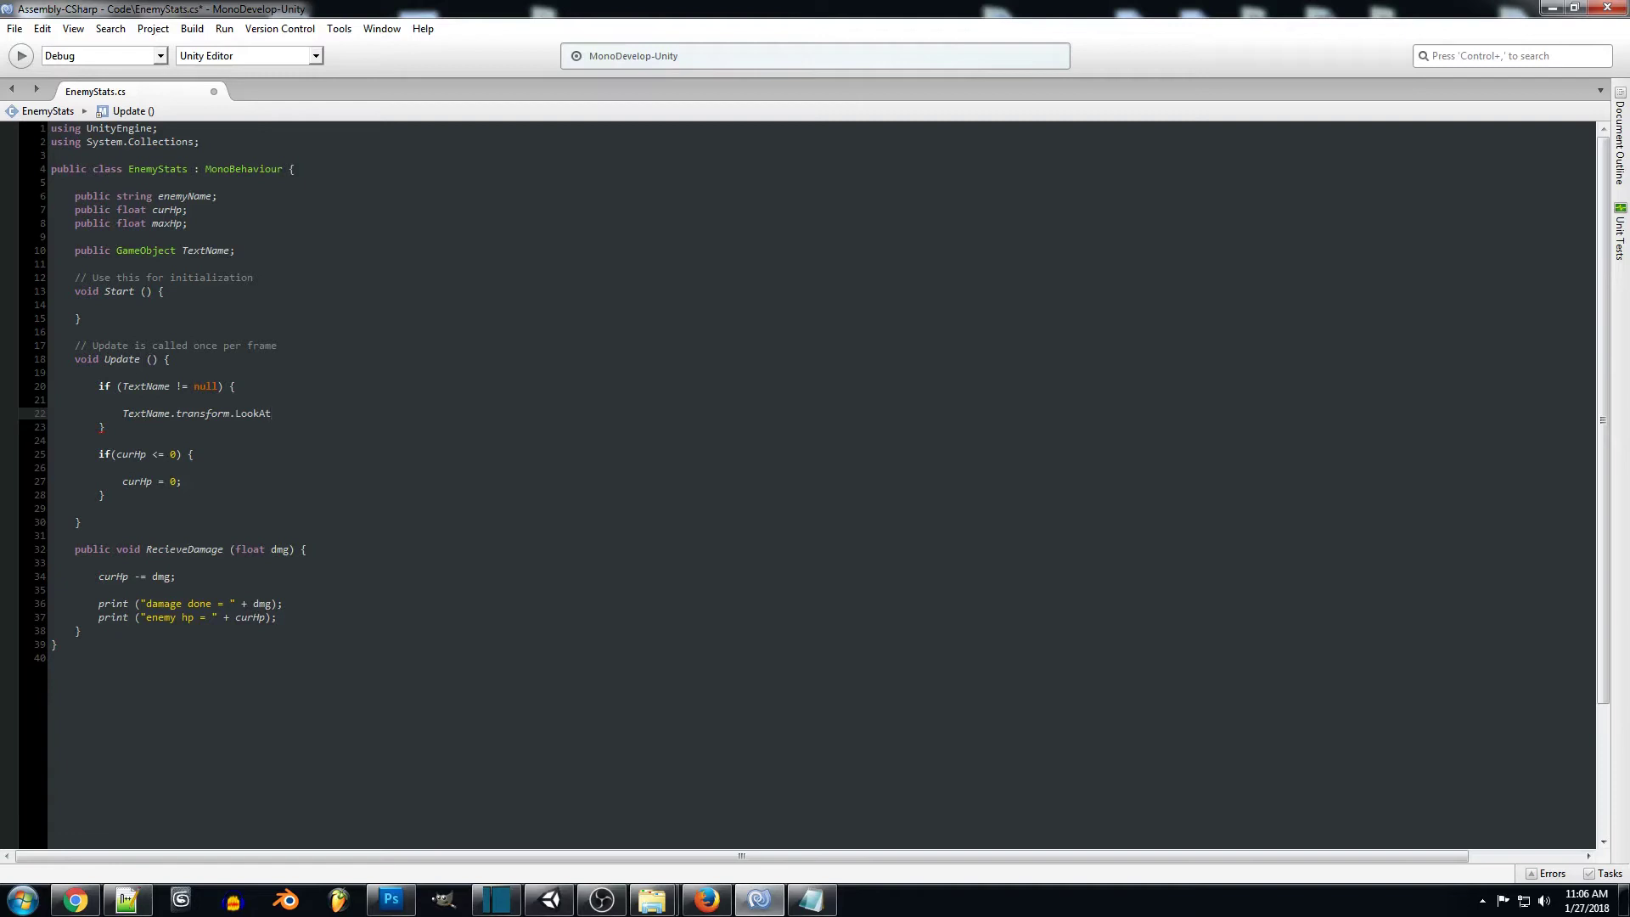
# Step: Complete the LookAt statement with Camera.main.transform.position as its argument and save the EnemyStats script
pyautogui.write('(Camera')
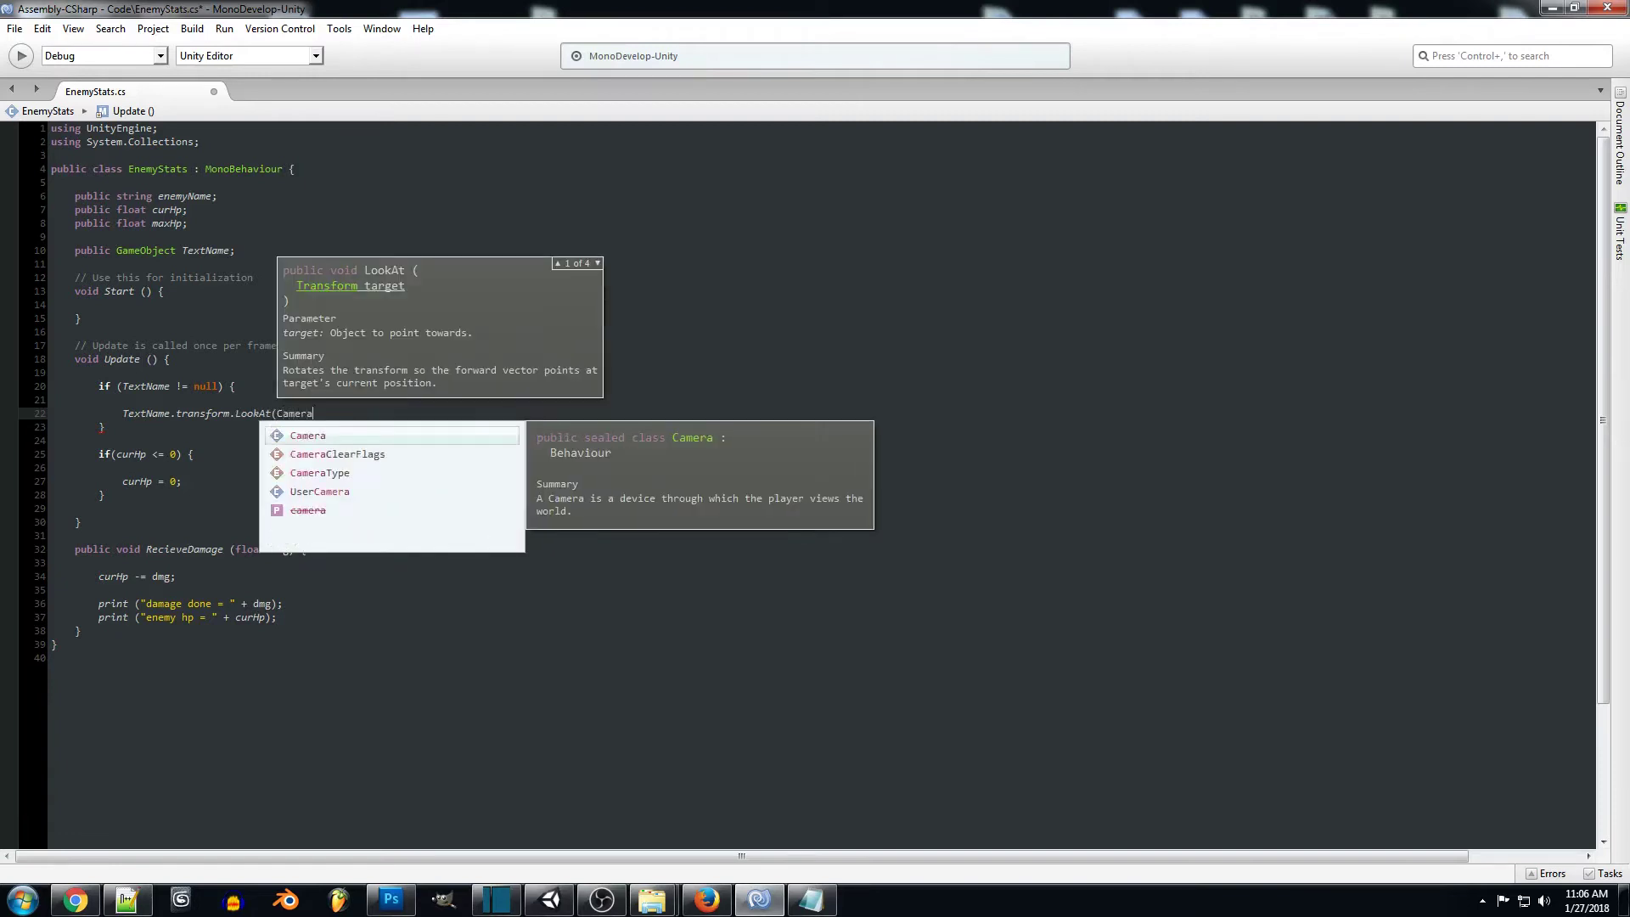
pyautogui.write('.main')
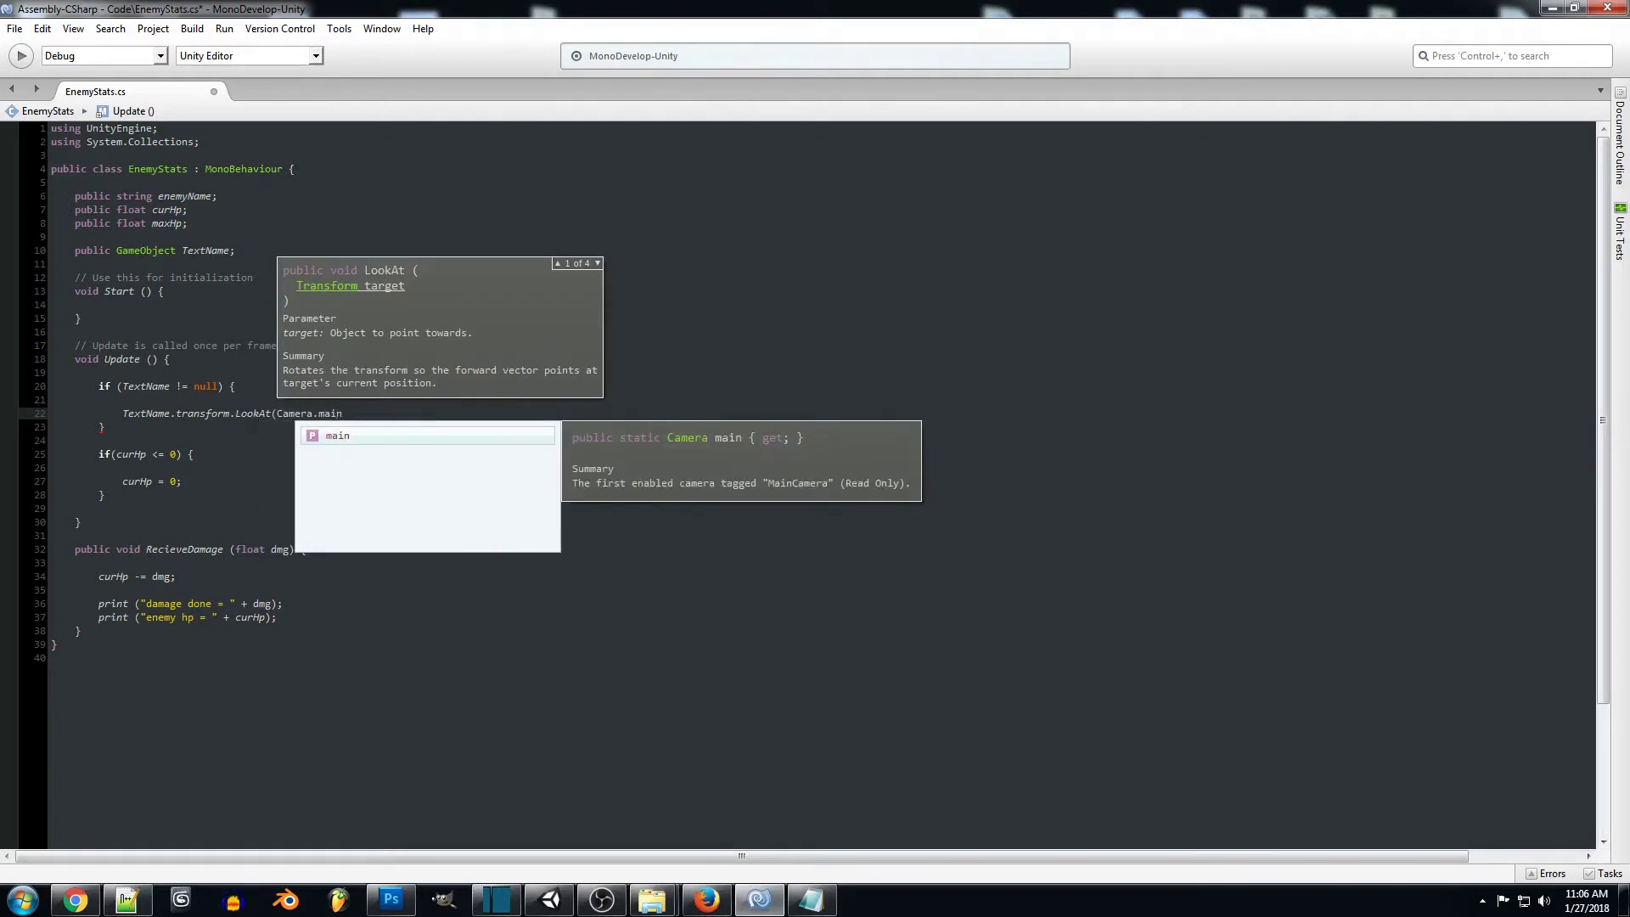
pyautogui.write('.trans')
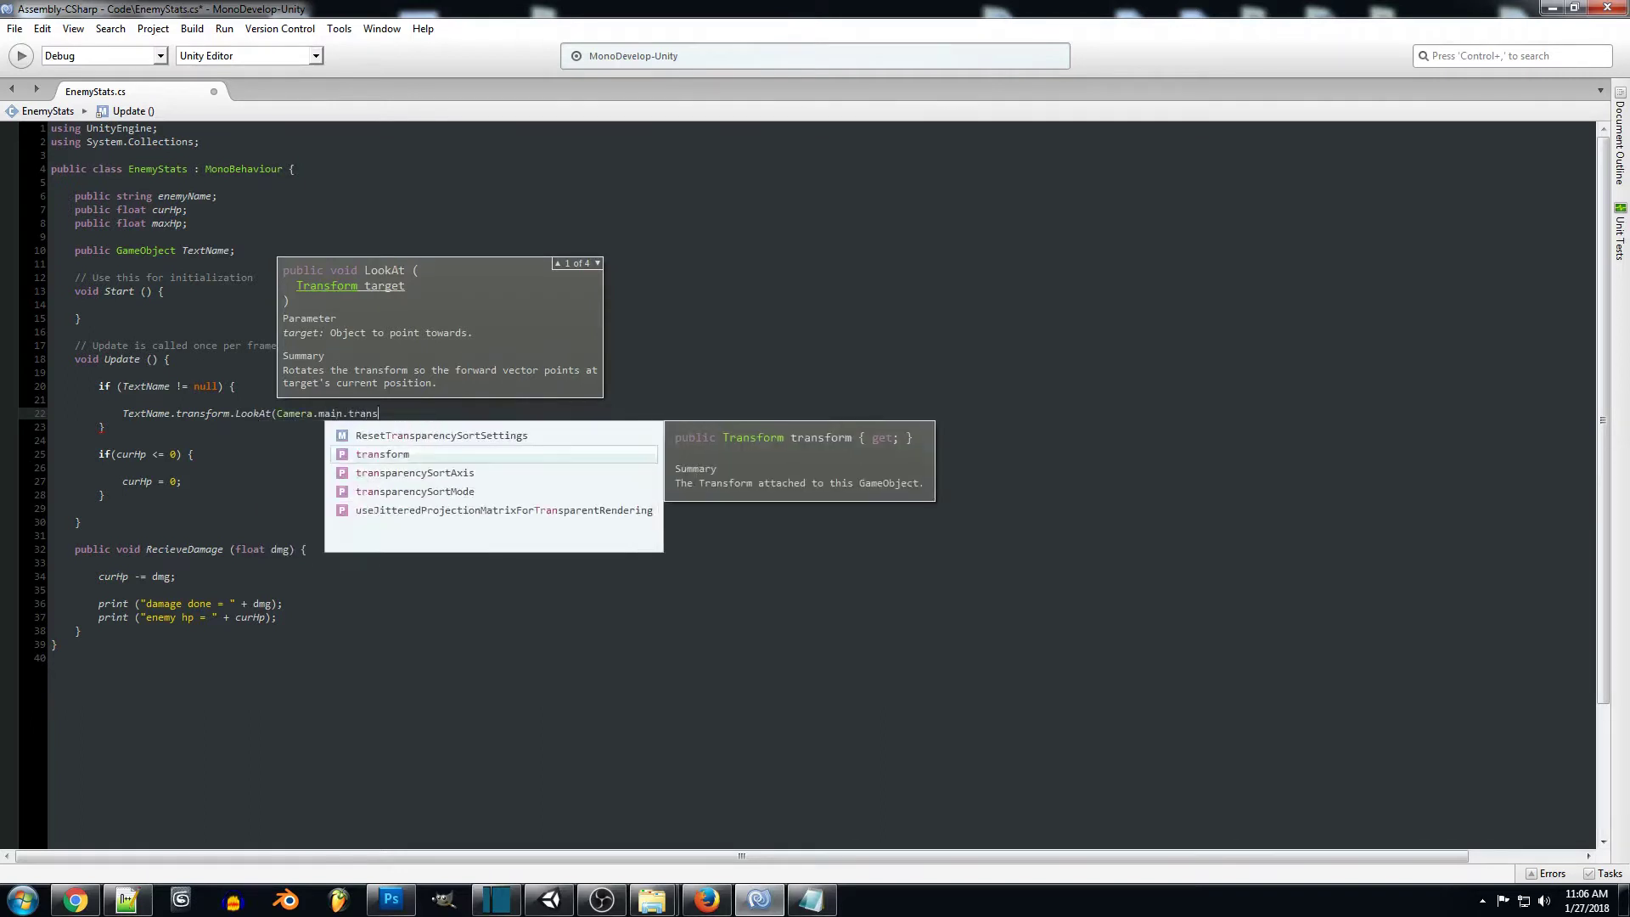
pyautogui.press('Return')
pyautogui.write('.pos')
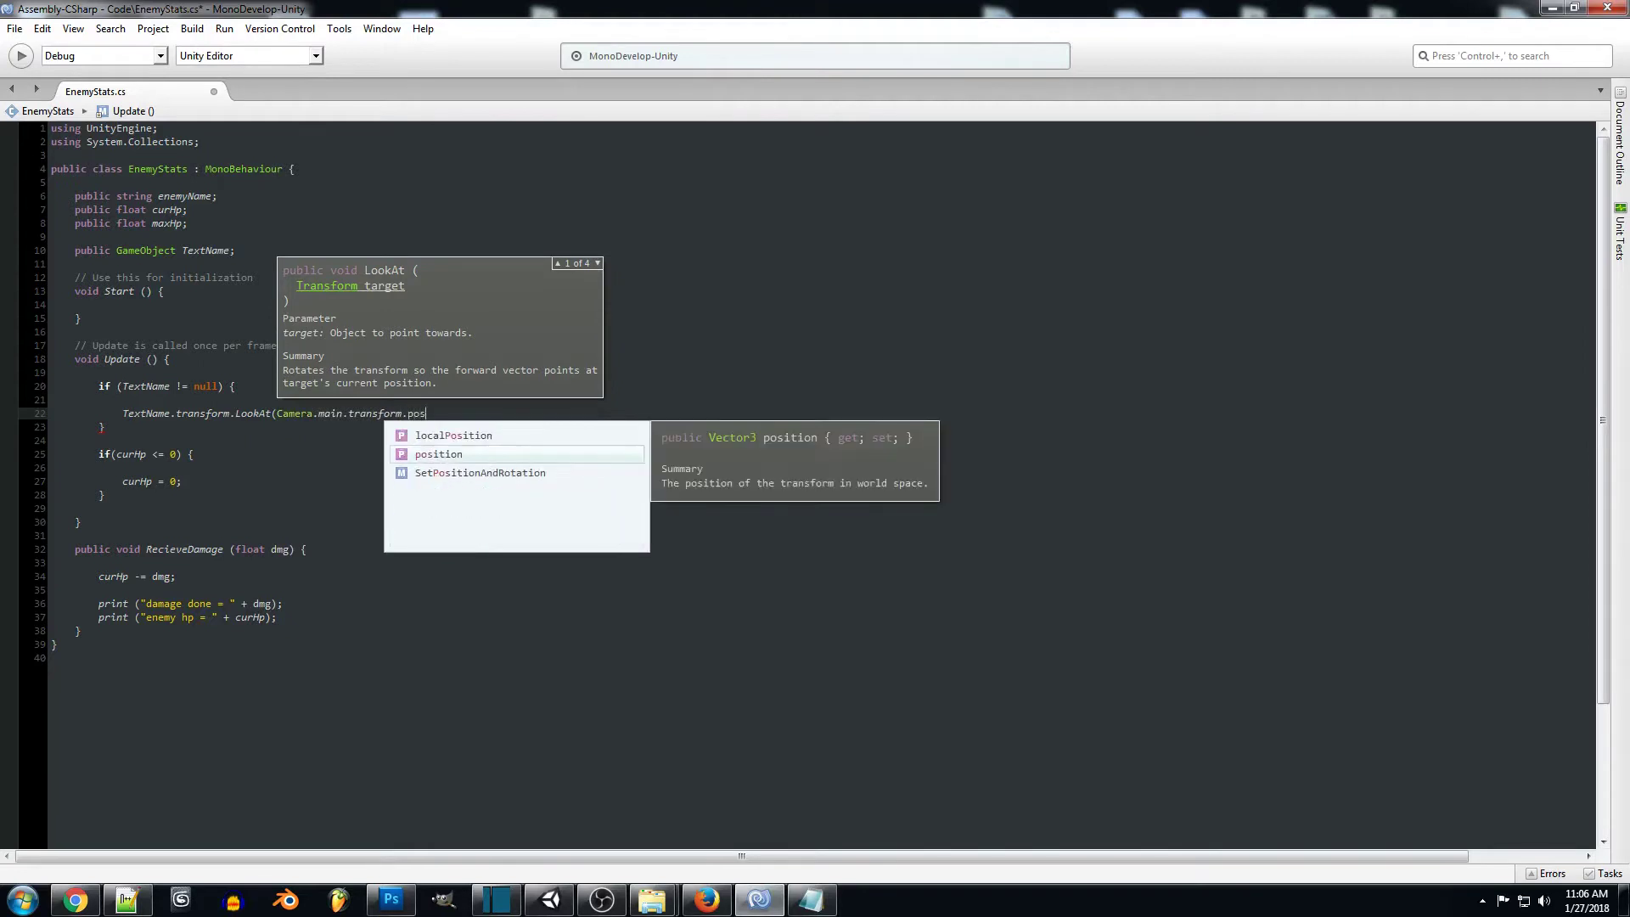
pyautogui.press('Return')
pyautogui.write(')')
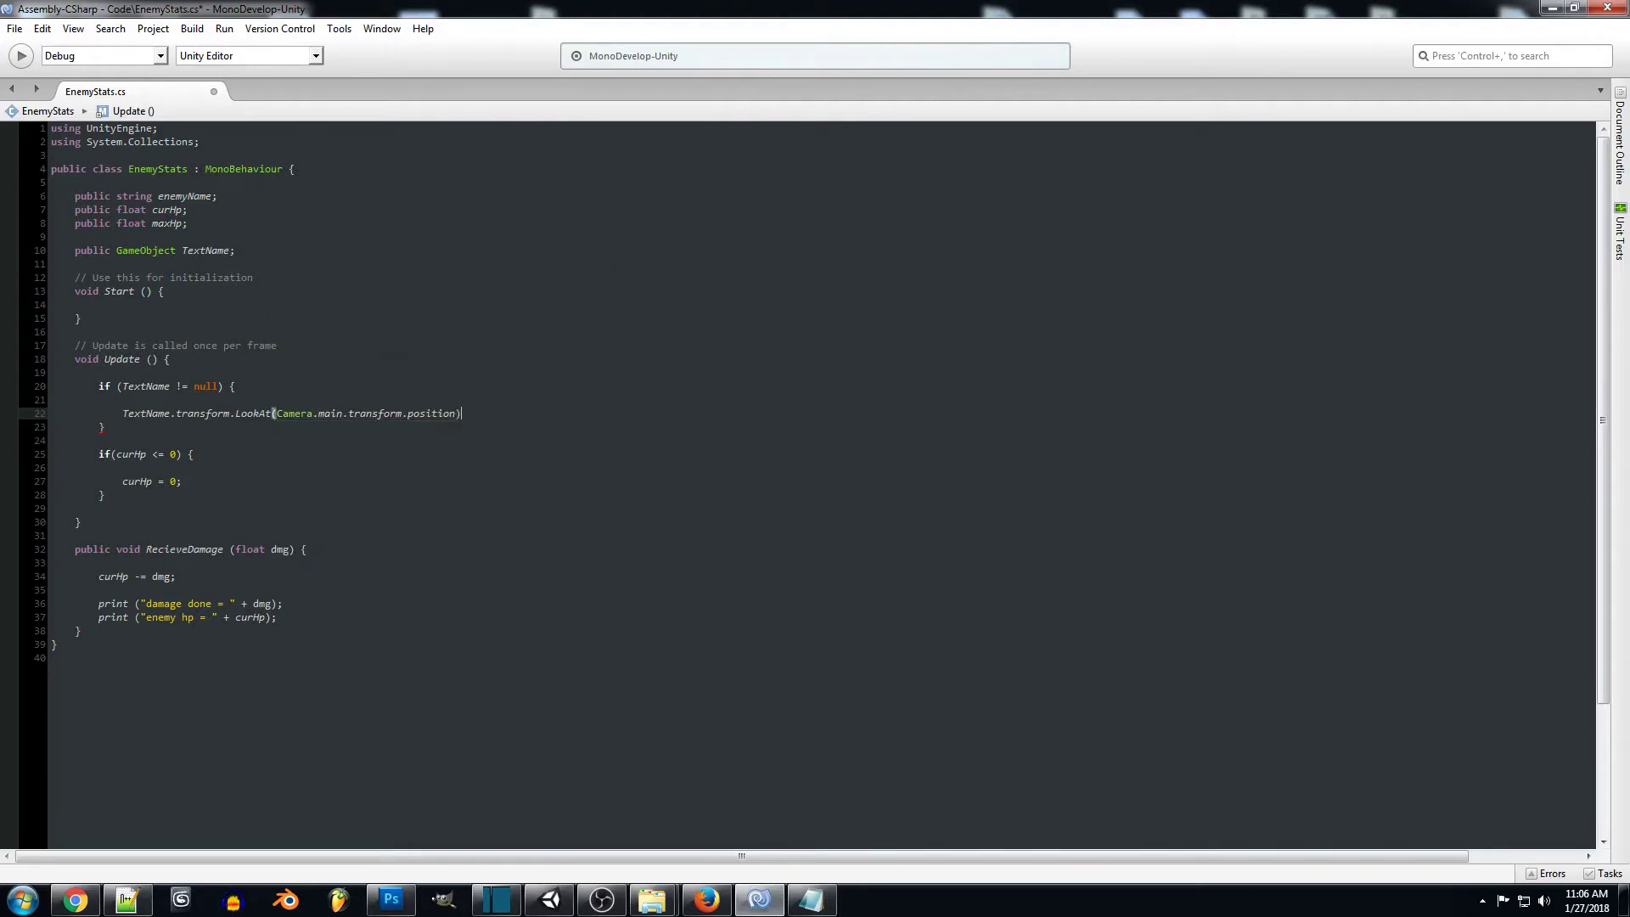
pyautogui.write(';')
pyautogui.press('Return')
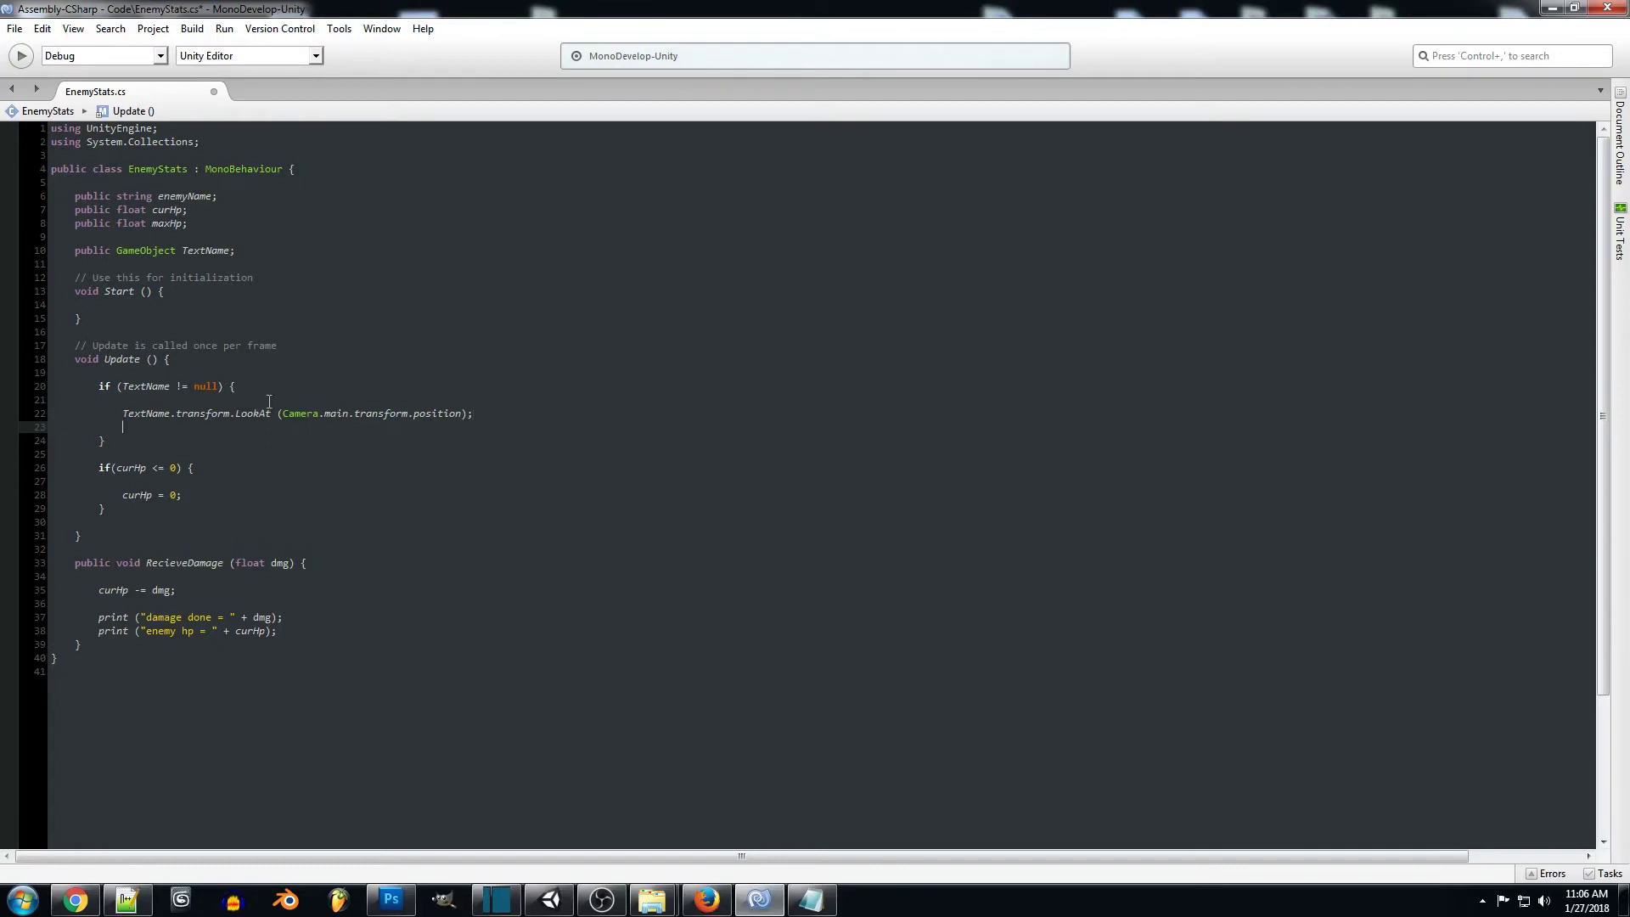
pyautogui.click(476, 382)
pyautogui.hotkey('ctrl', 's')
# Step: In Unity, assign the NameText object to the Text Name slot of the statue Enemy's Enemy Stats script
pyautogui.click(552, 902)
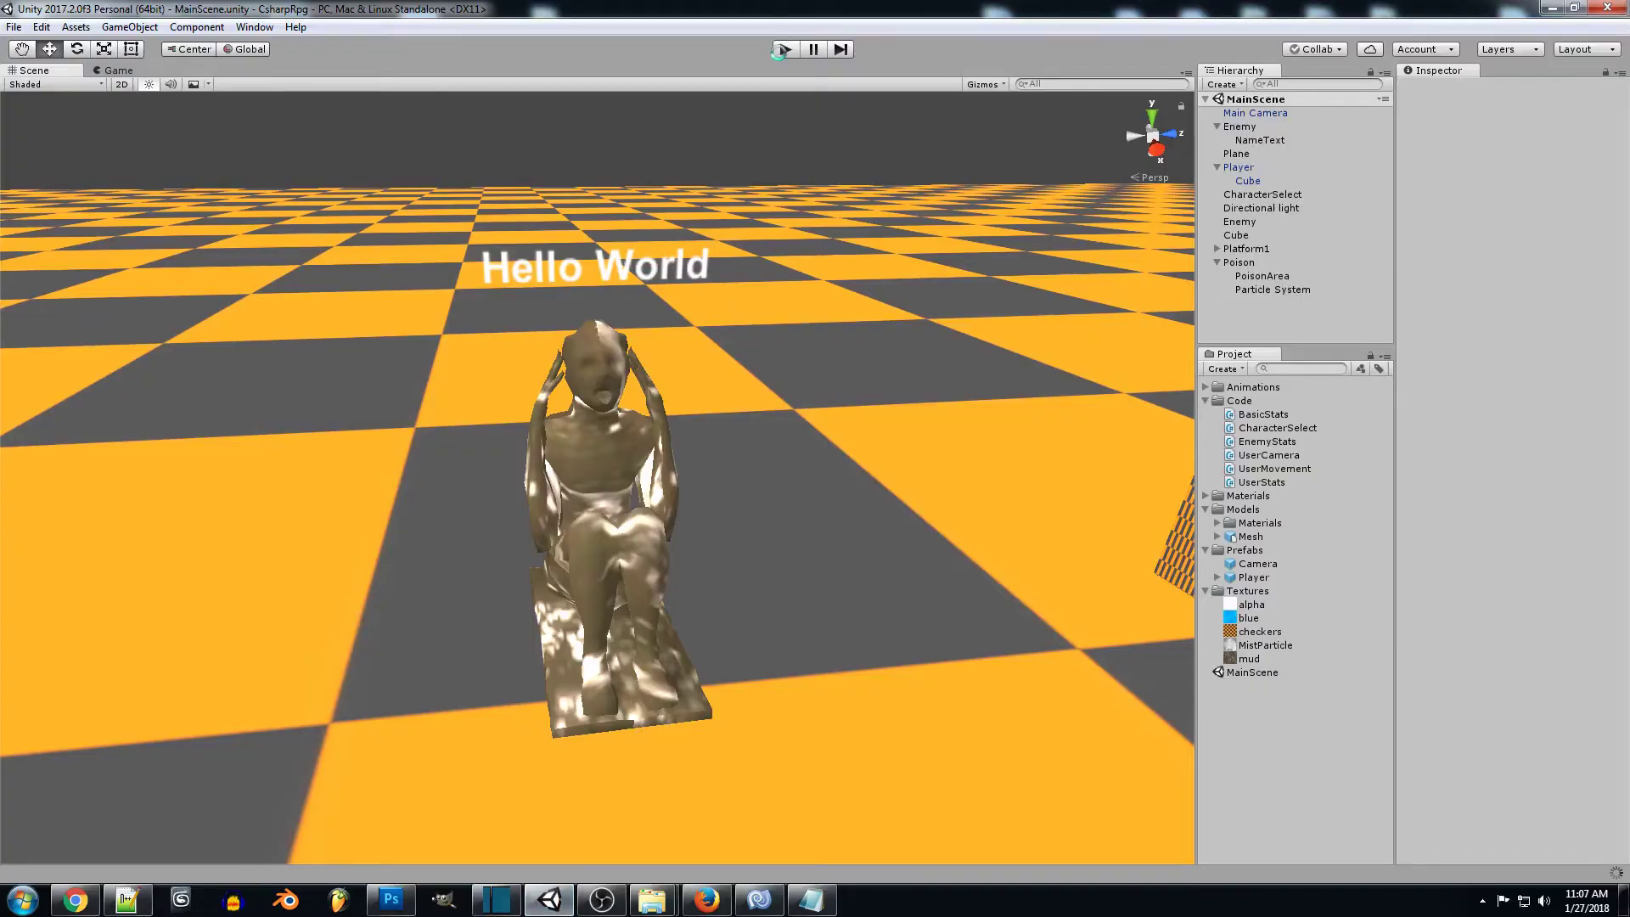
pyautogui.click(781, 49)
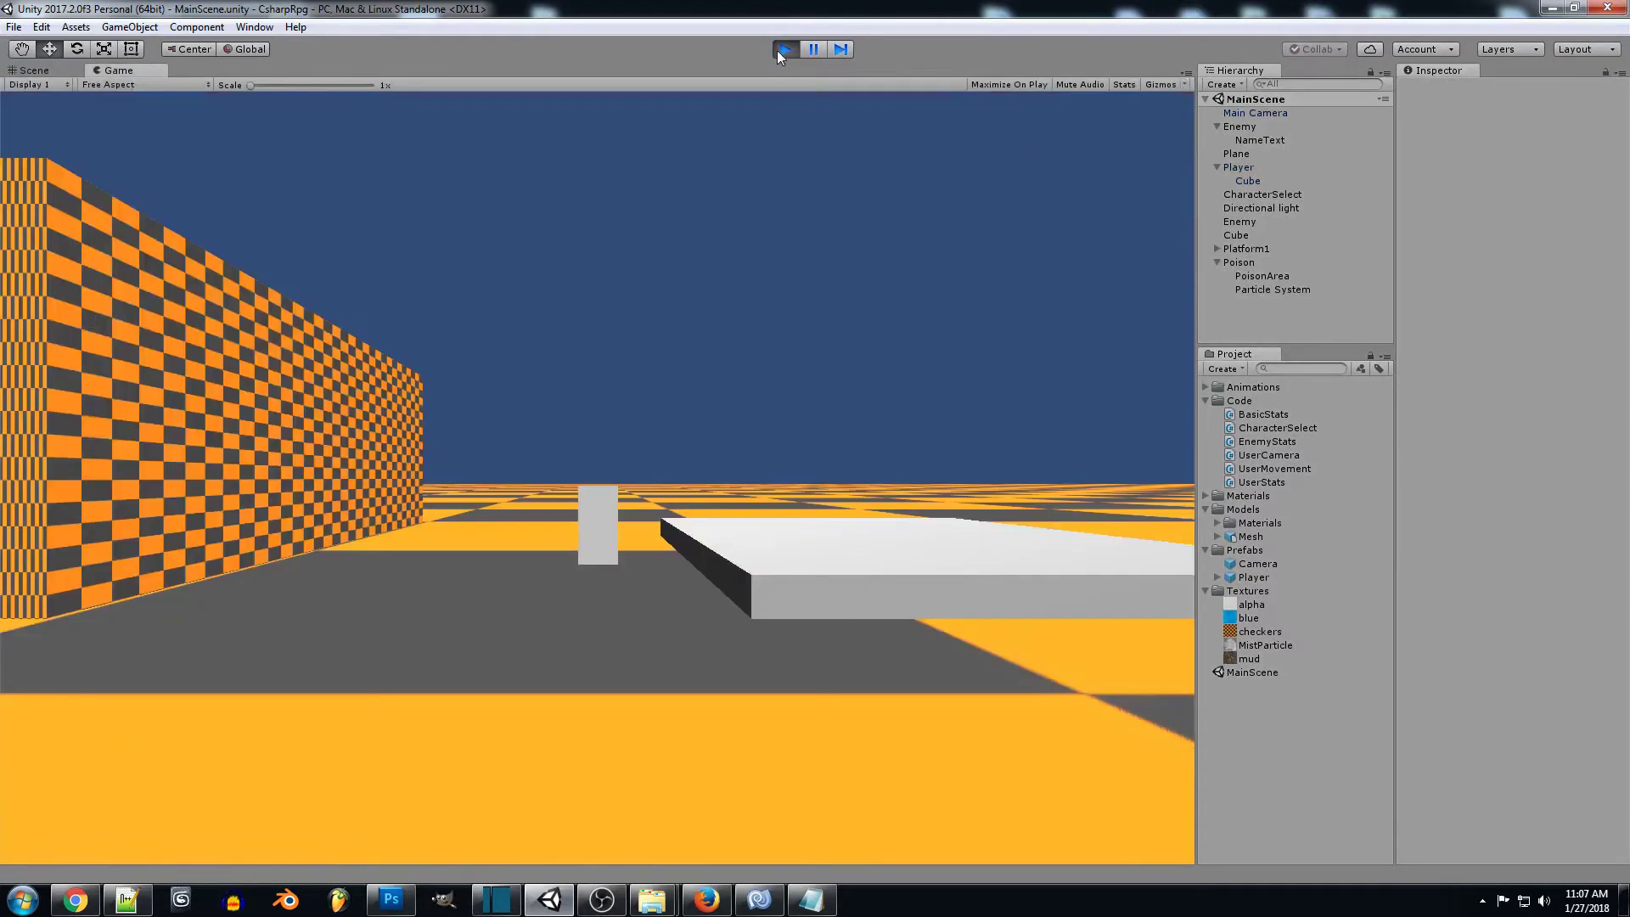
pyautogui.click(782, 49)
pyautogui.click(1241, 125)
pyautogui.scroll(-2, 1498, 452)
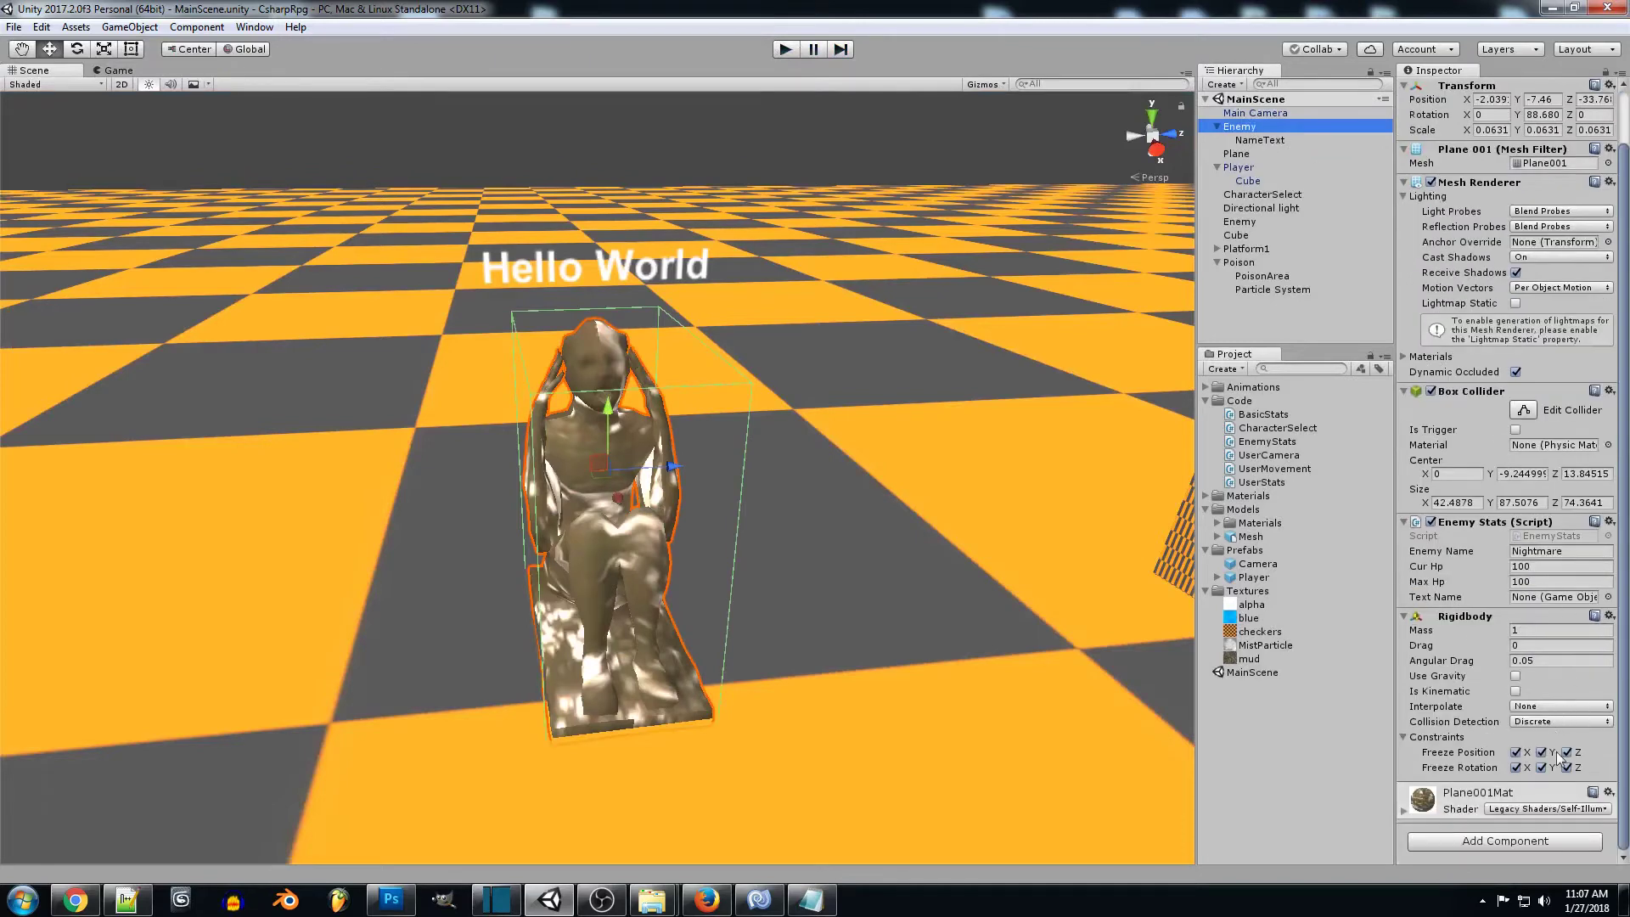
pyautogui.click(1261, 141)
pyautogui.moveTo(1260, 142); pyautogui.dragTo(1570, 608)
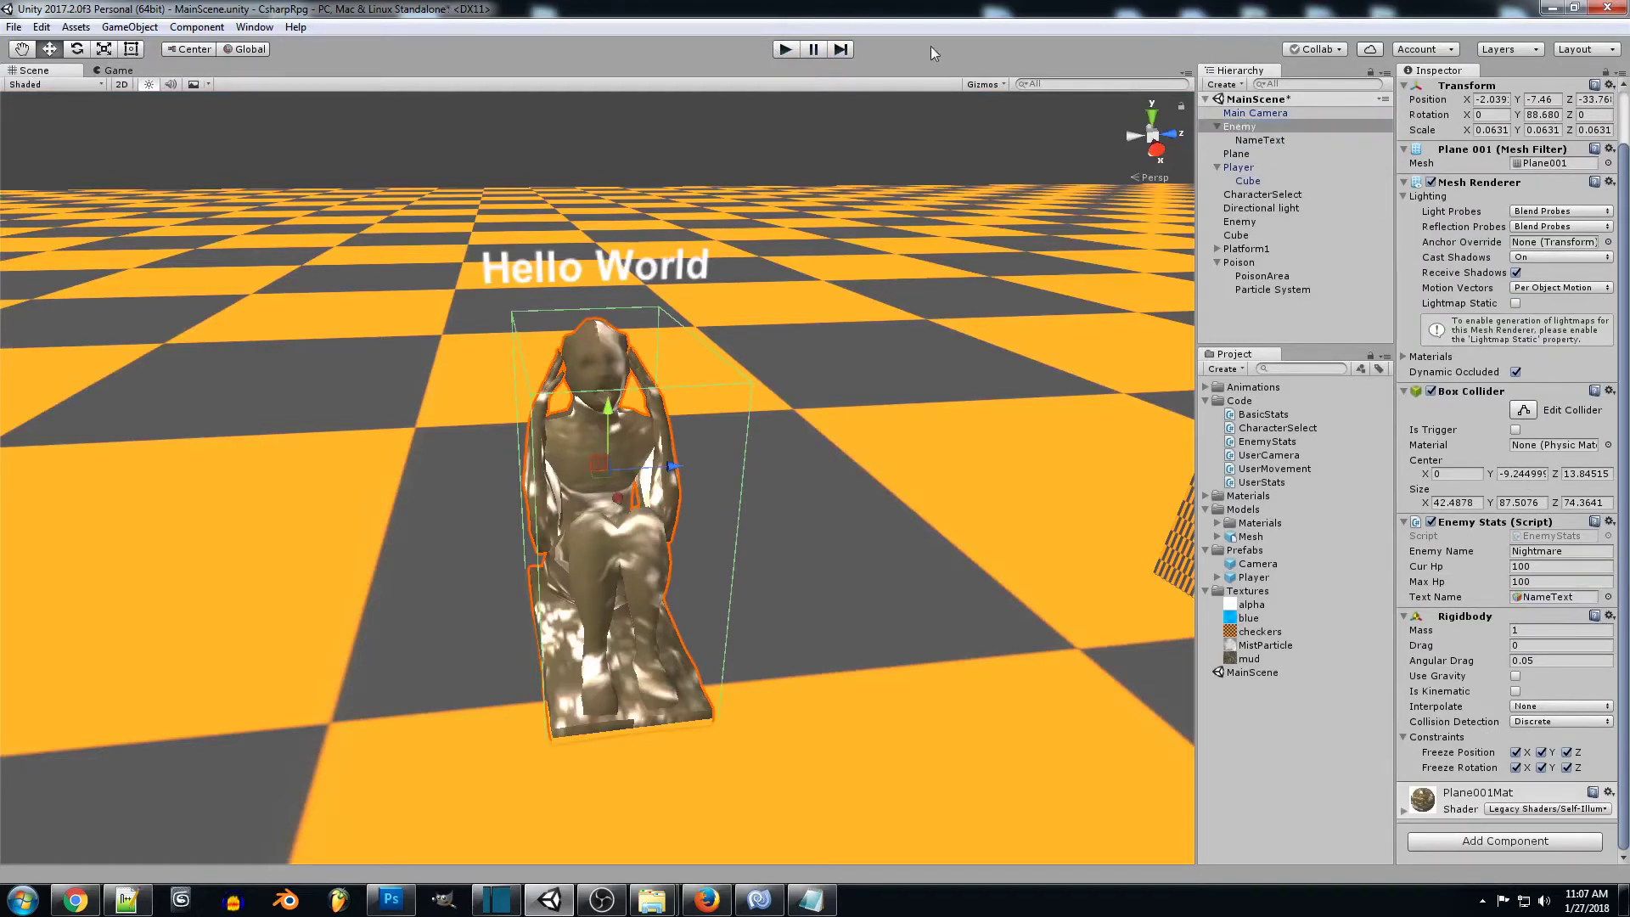
# Step: Play-test the scene, viewing how the floating text turns as the camera circles the statue, and stop the game
pyautogui.click(791, 51)
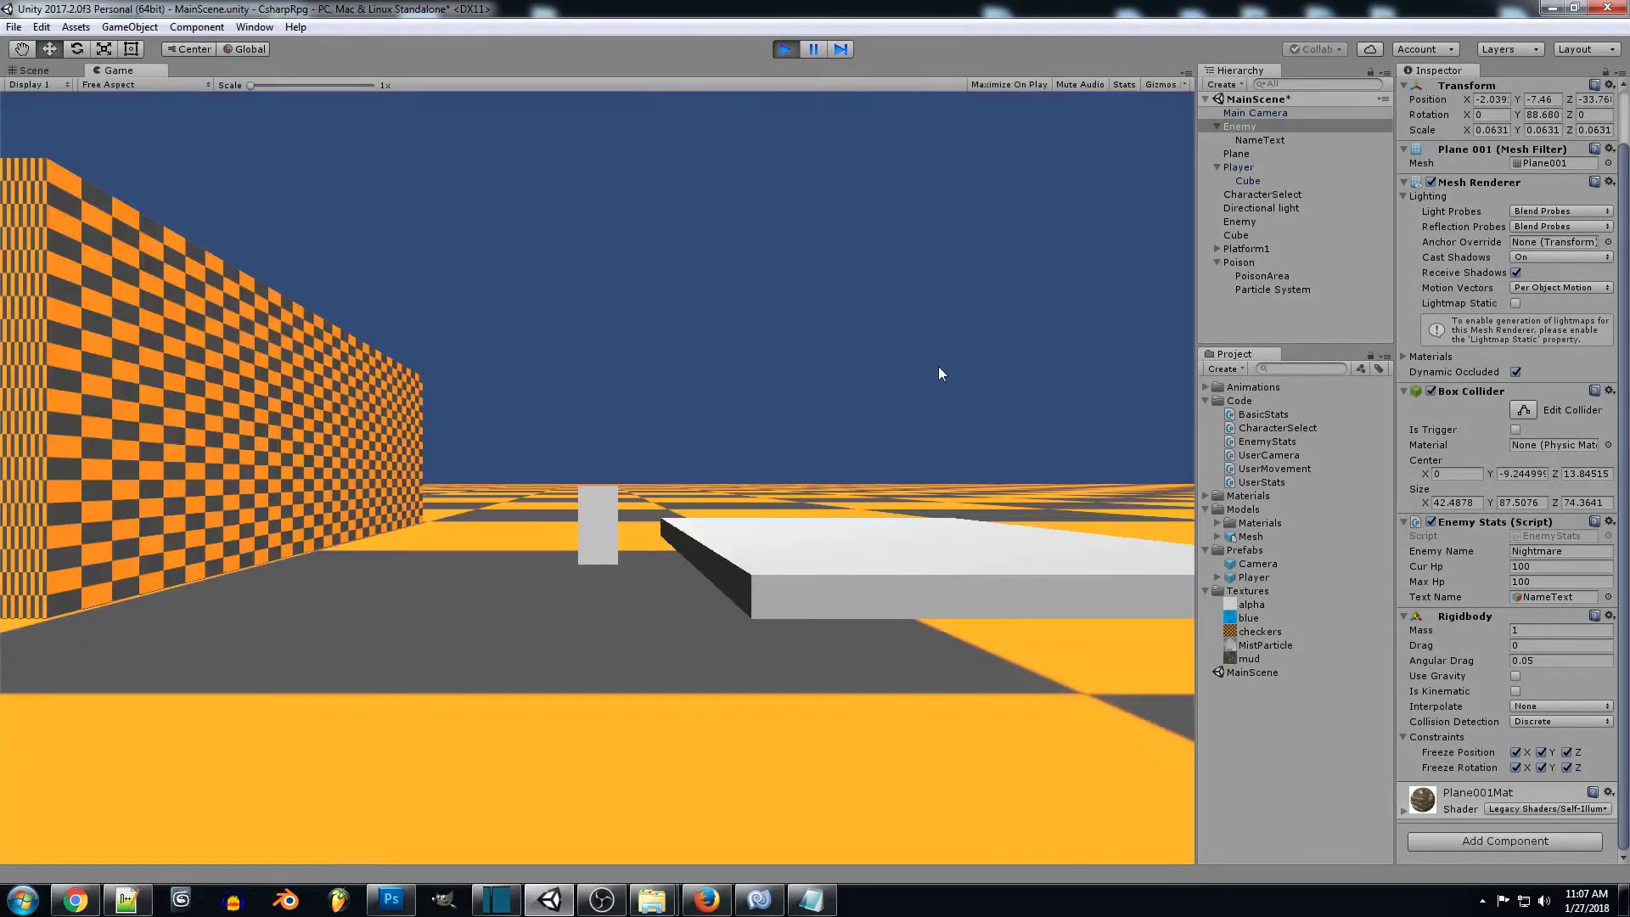
pyautogui.press('w')
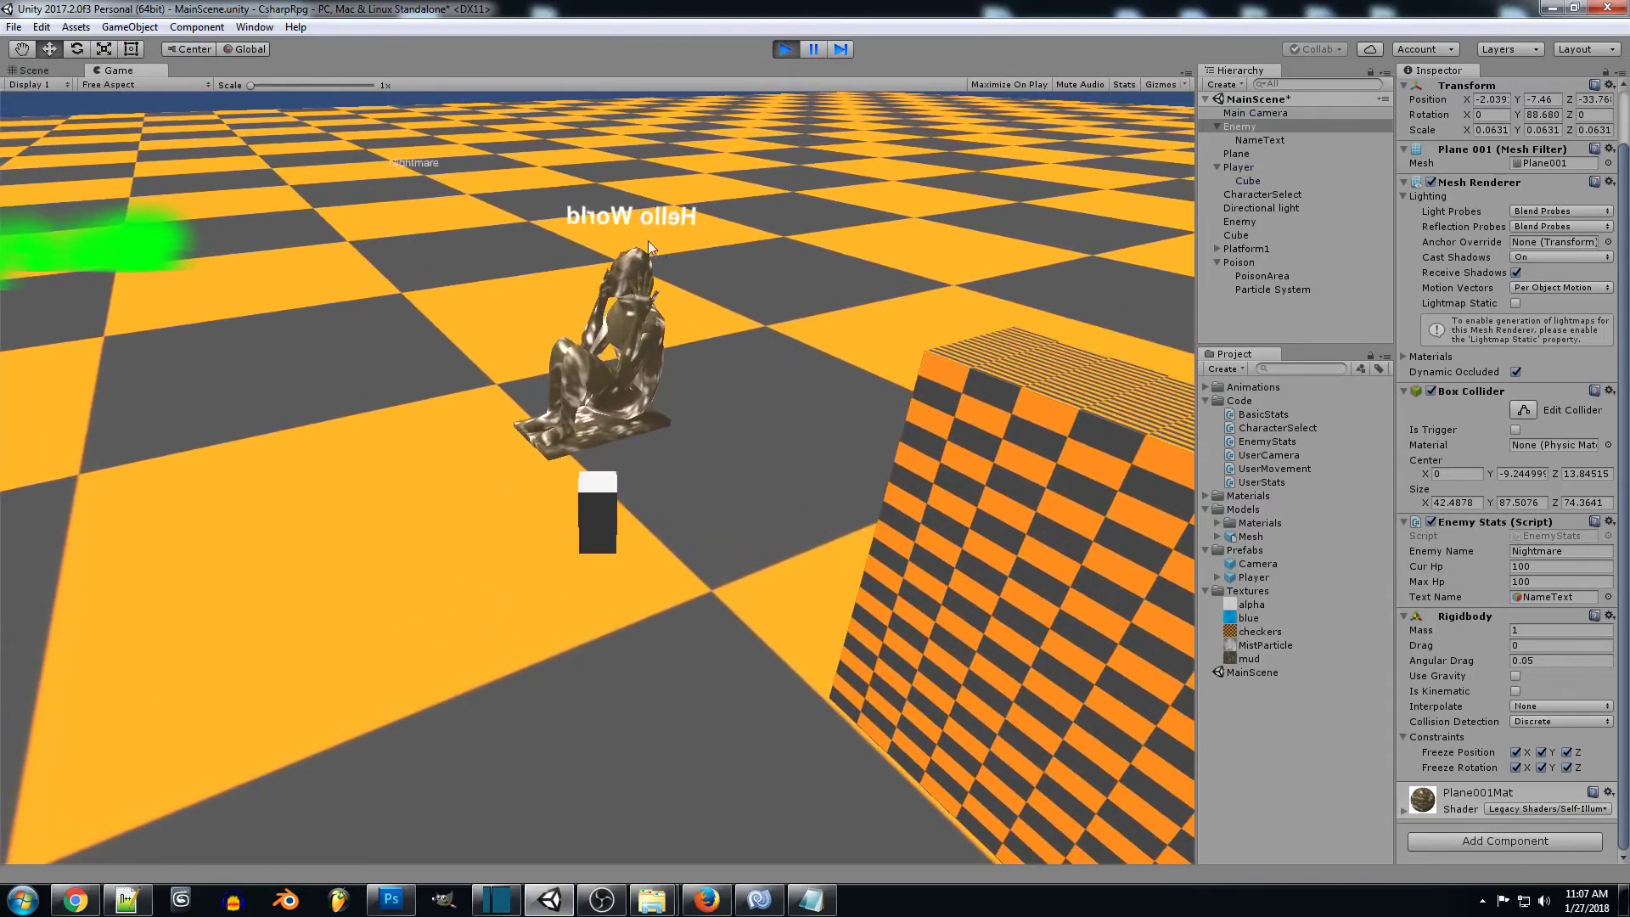
pyautogui.moveTo(648, 242); pyautogui.dragTo(618, 176, button='right')
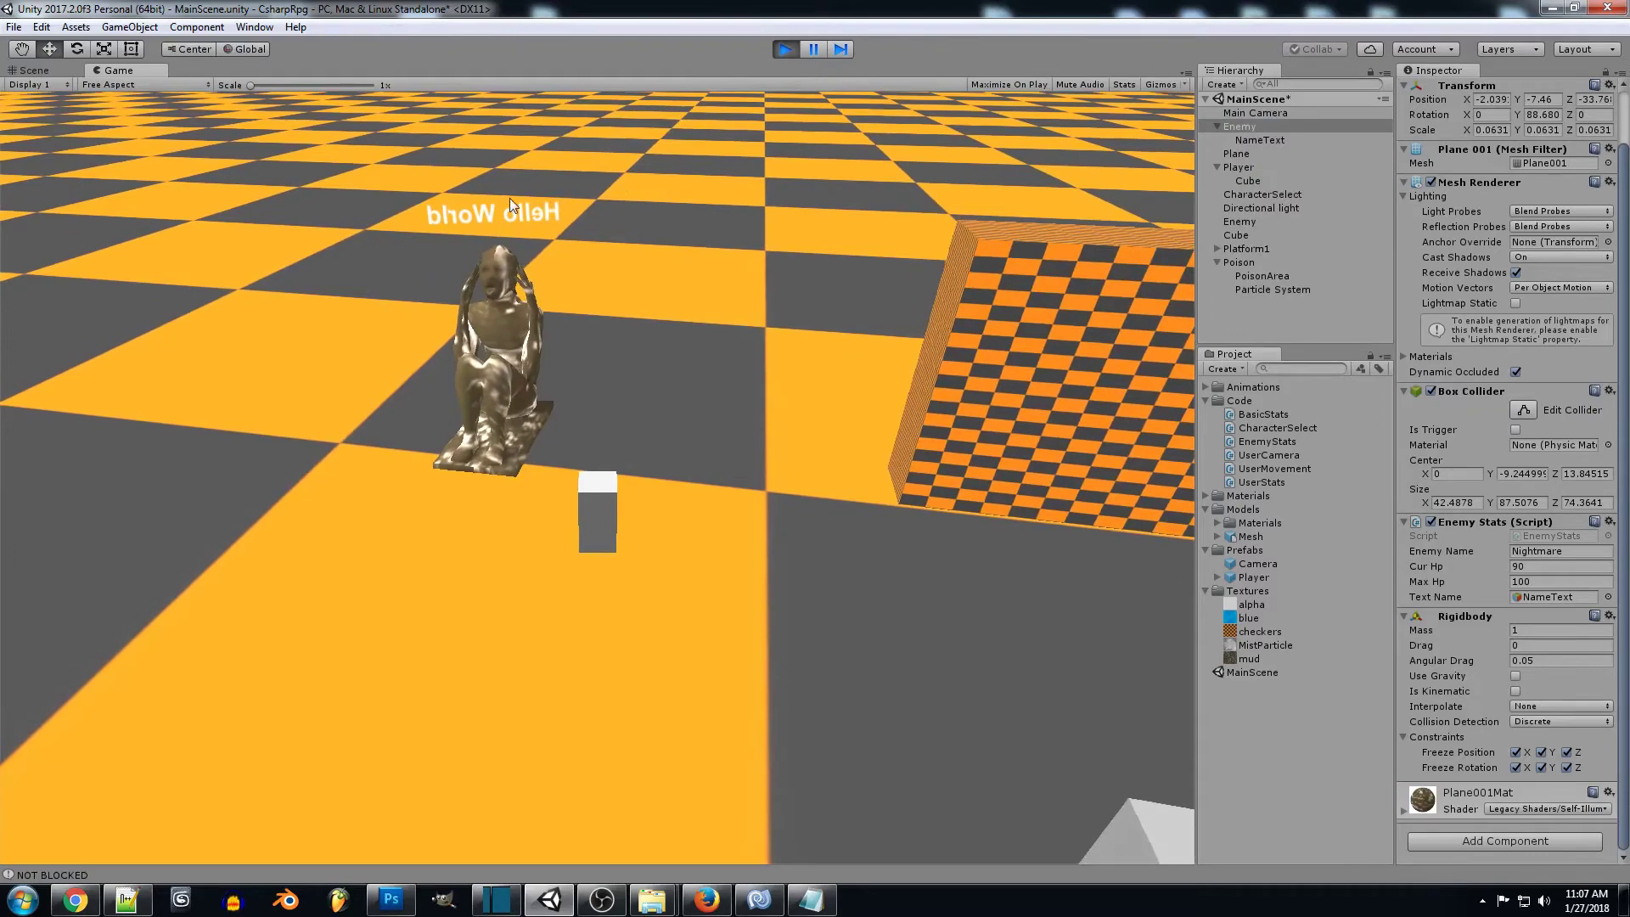
pyautogui.moveTo(718, 197); pyautogui.dragTo(813, 146)
pyautogui.click(783, 51)
# Step: In MonoDevelop, add TextName.transform.Rotate (0, 180, 0); below the LookAt line and save the script
pyautogui.click(759, 897)
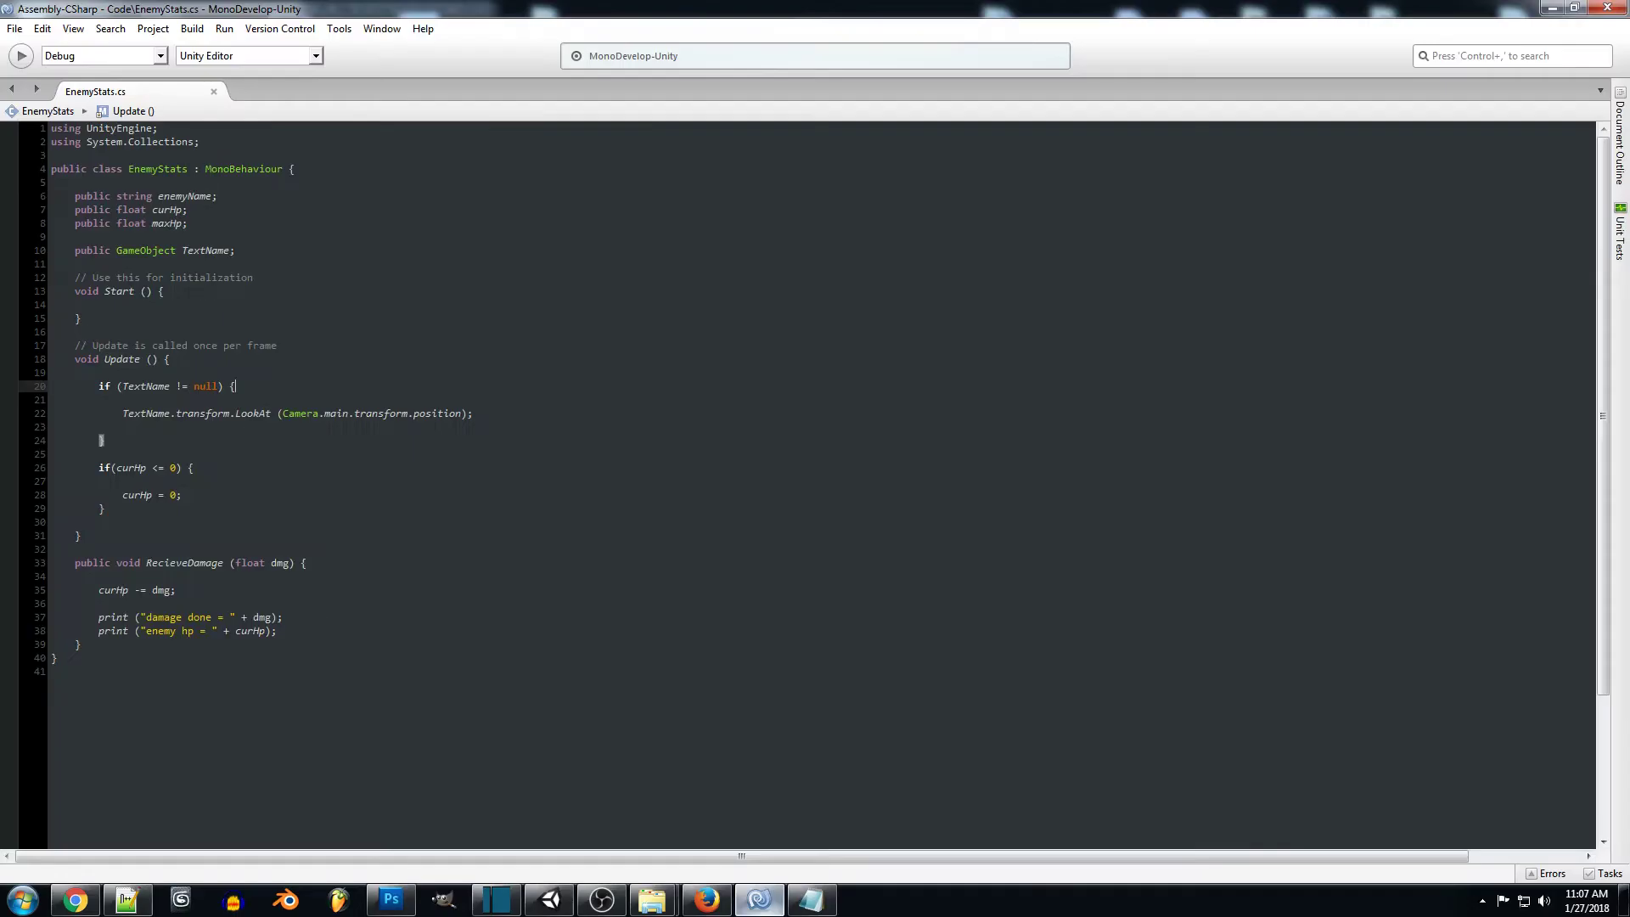
pyautogui.click(216, 424)
pyautogui.write('TextName')
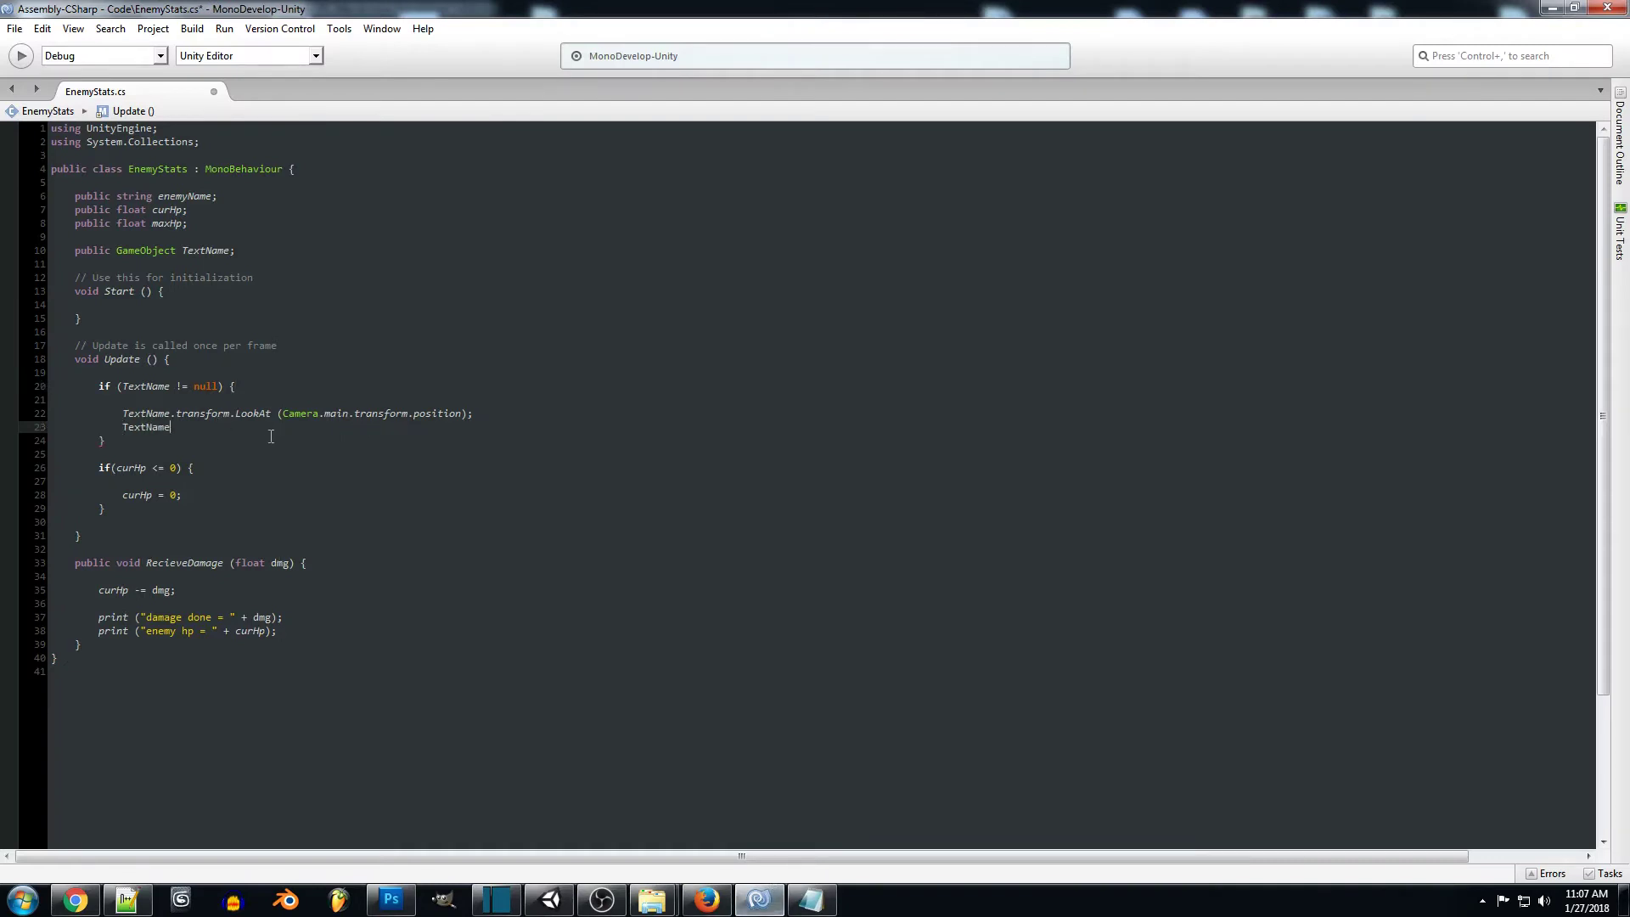
pyautogui.write('.tra')
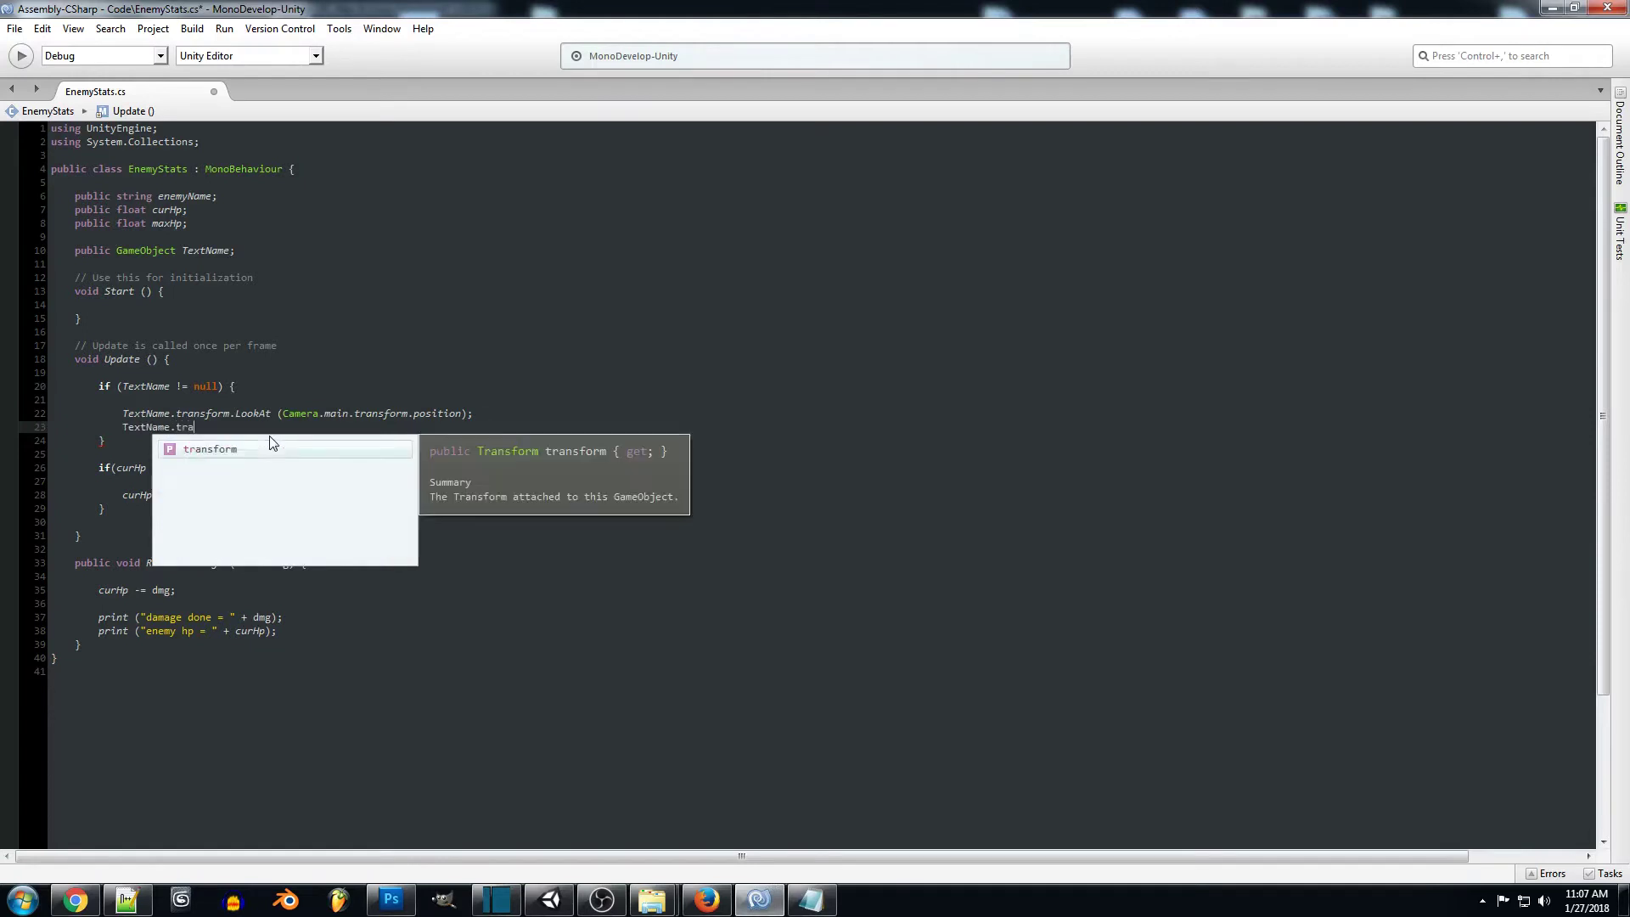
pyautogui.write('nsform.Rotate ')
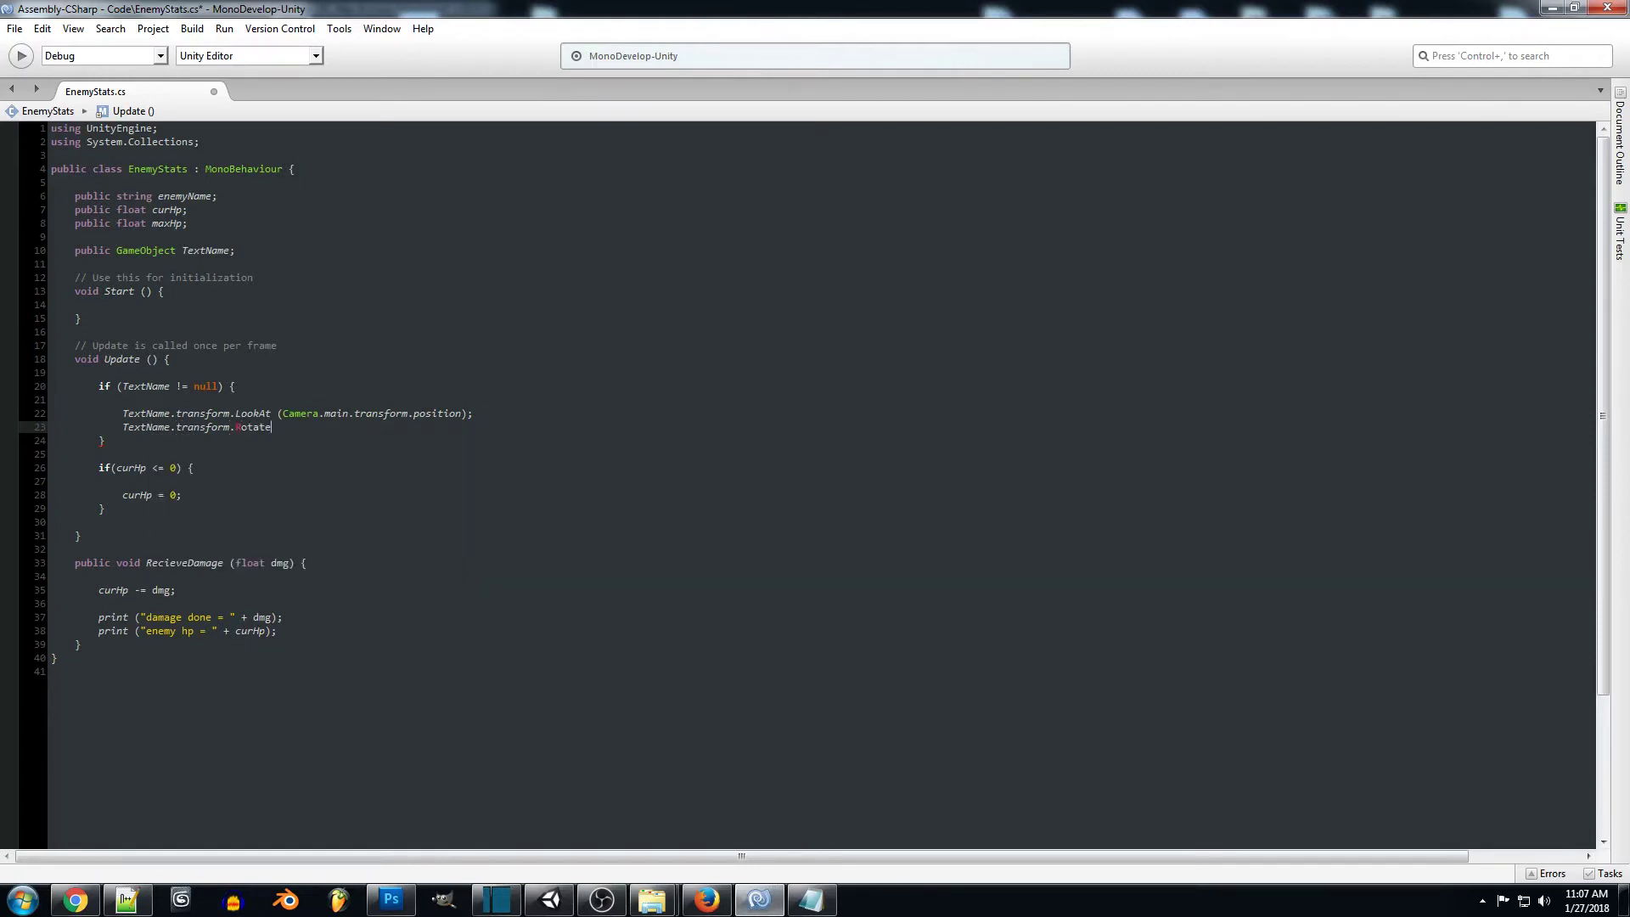
pyautogui.write('(')
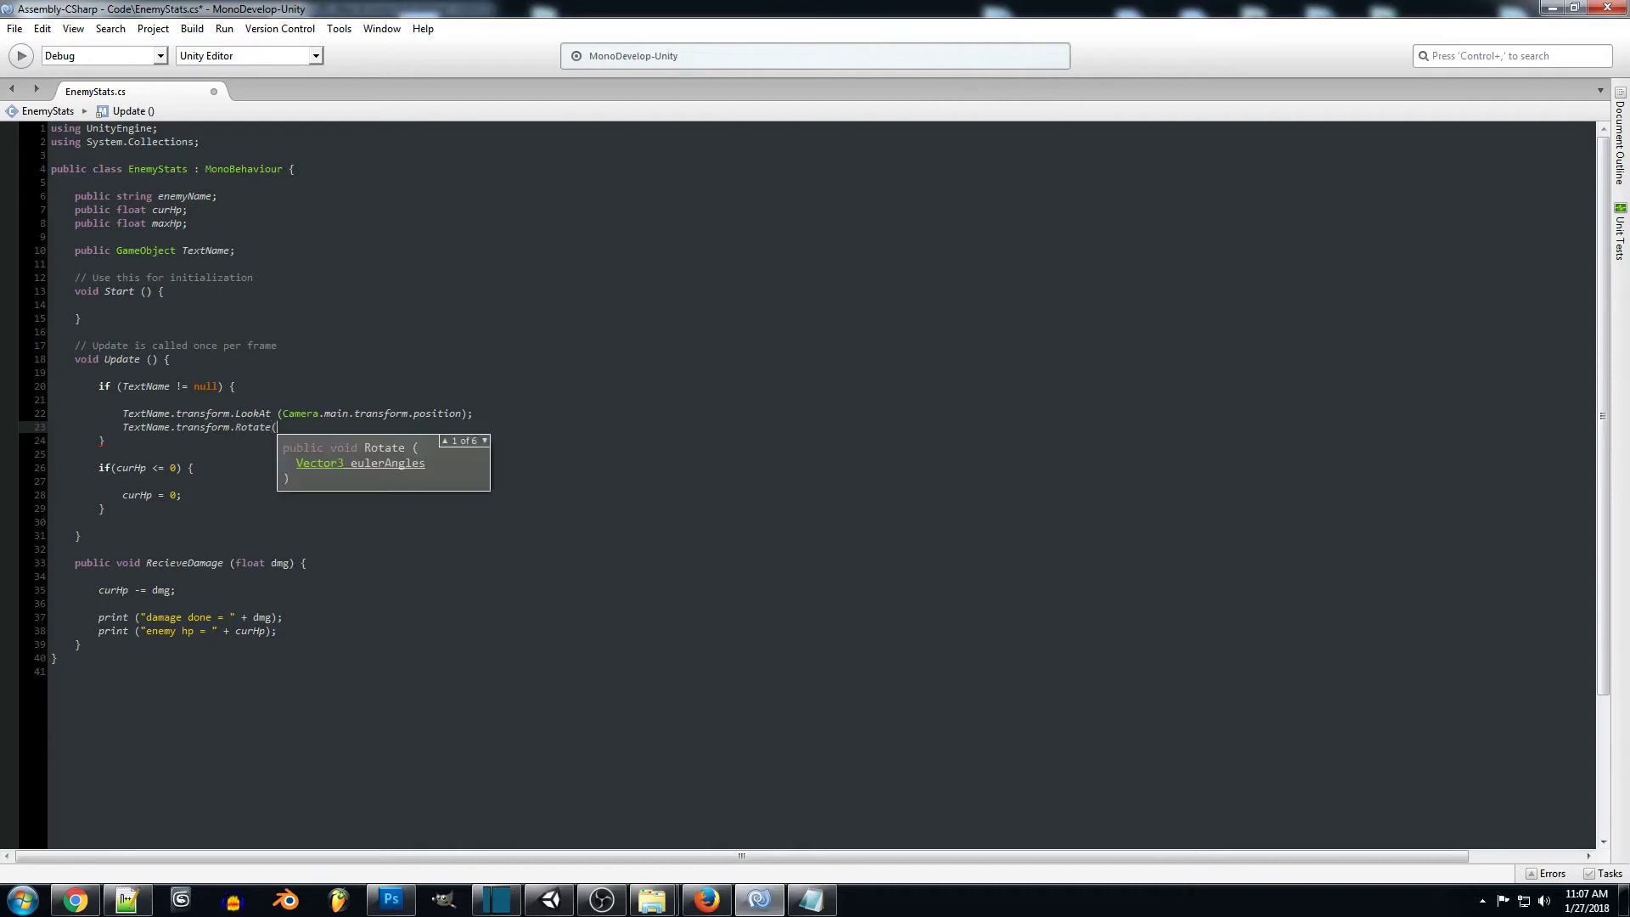
pyautogui.write('0, 180, ')
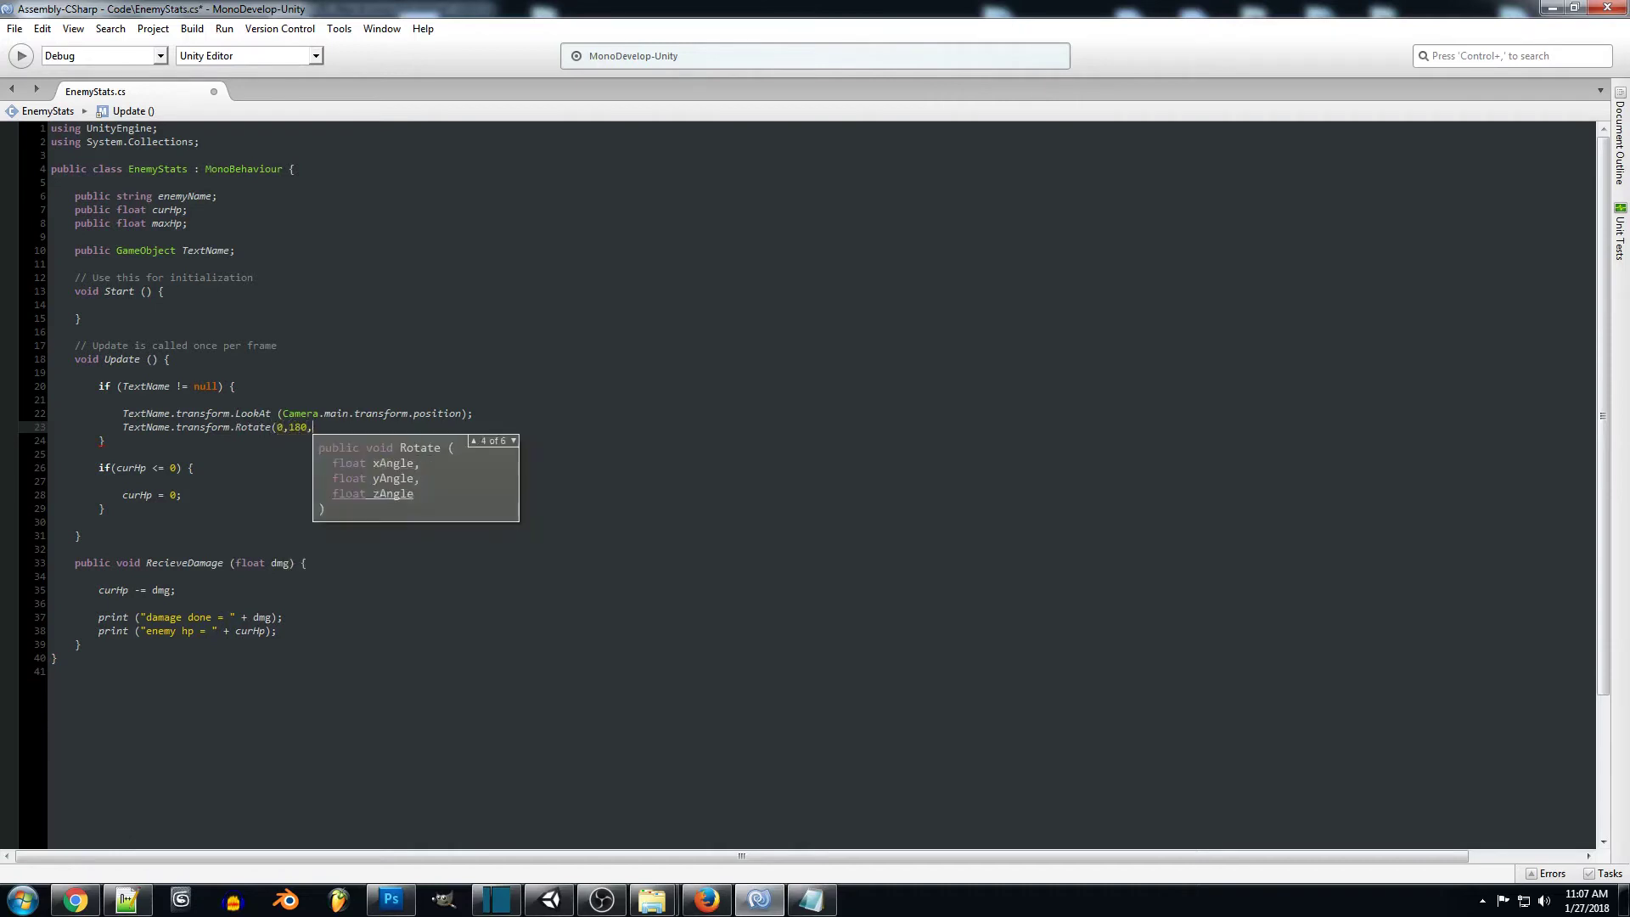
pyautogui.write('0);')
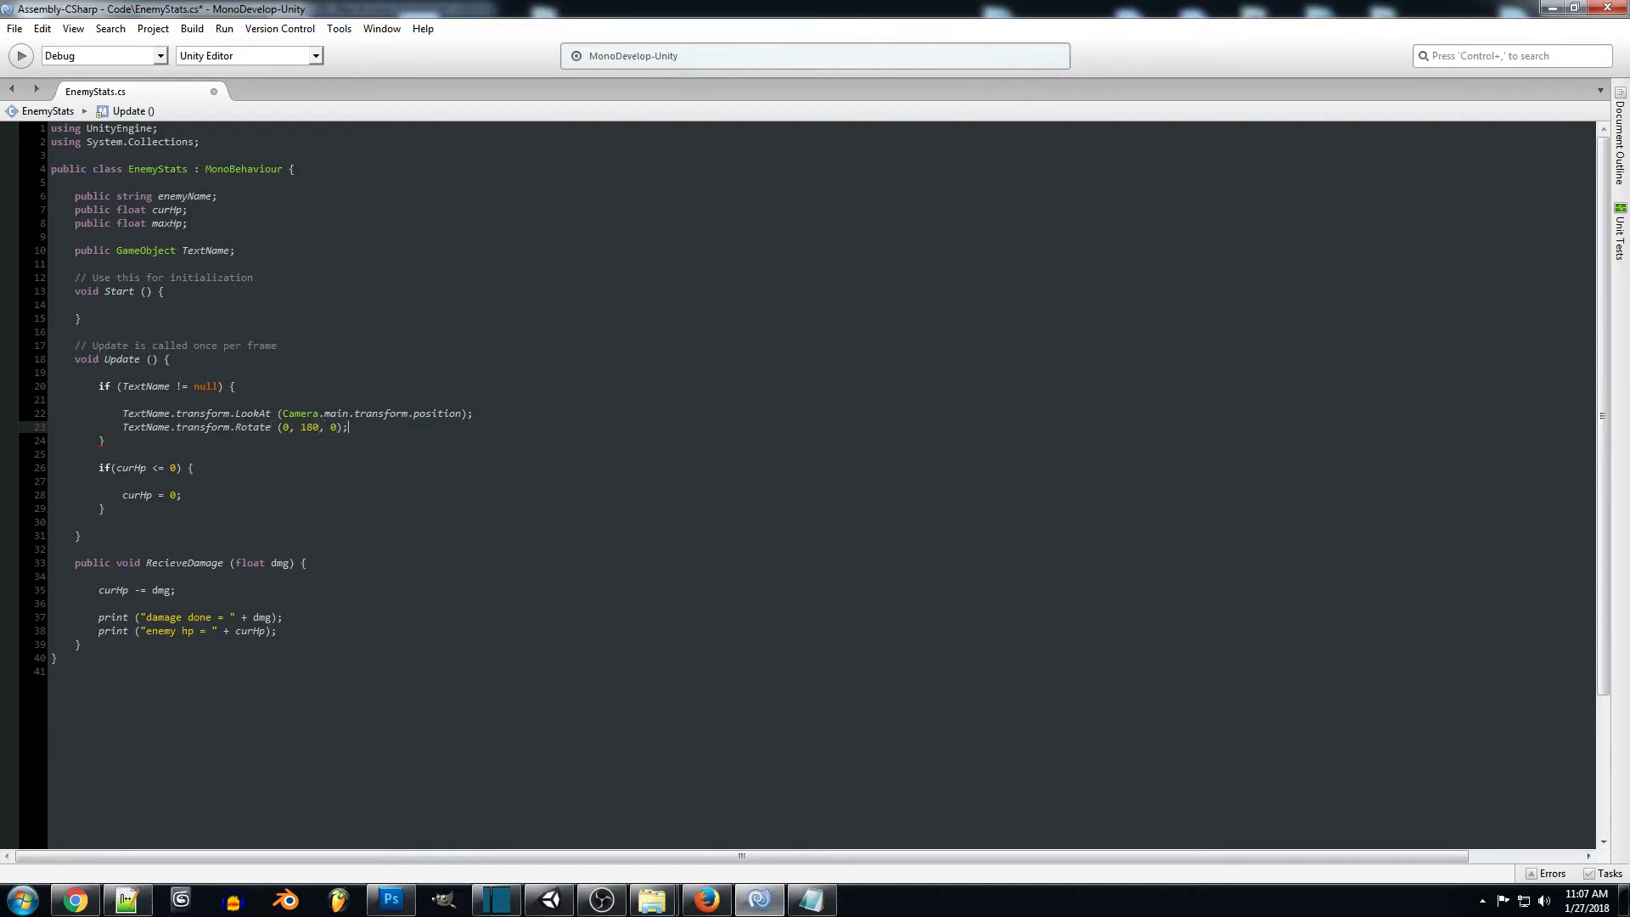
pyautogui.press('Down')
pyautogui.hotkey('ctrl', 's')
# Step: Return to Unity, run the game to check the text's orientation from several sides of the statue, and stop it
pyautogui.click(1552, 8)
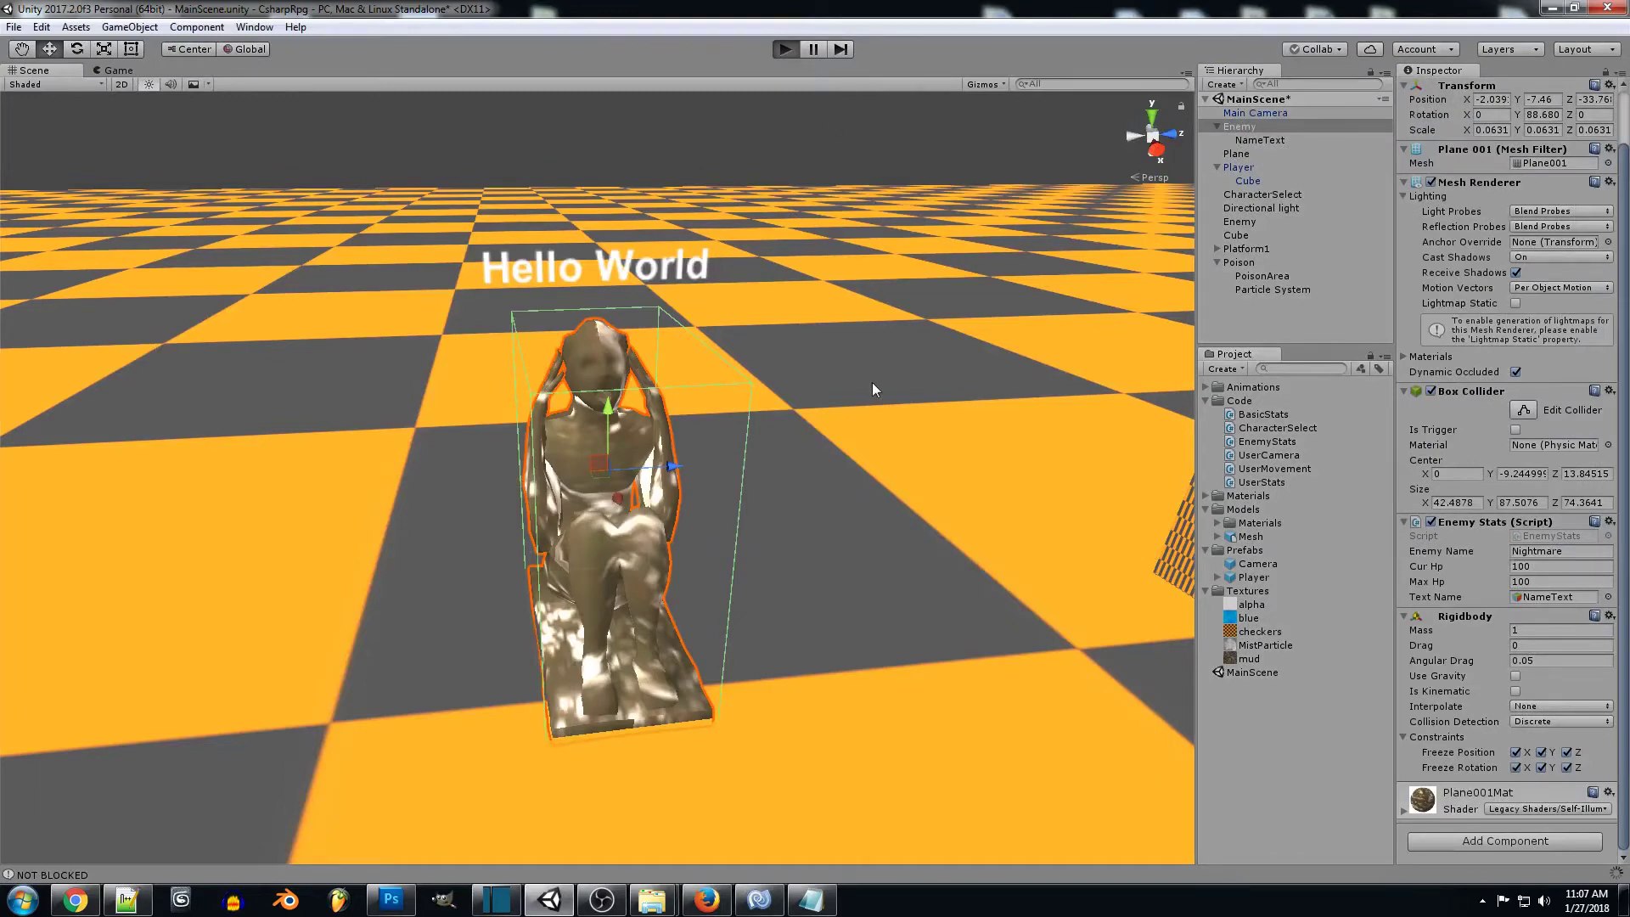
pyautogui.hotkey('ctrl', 'p')
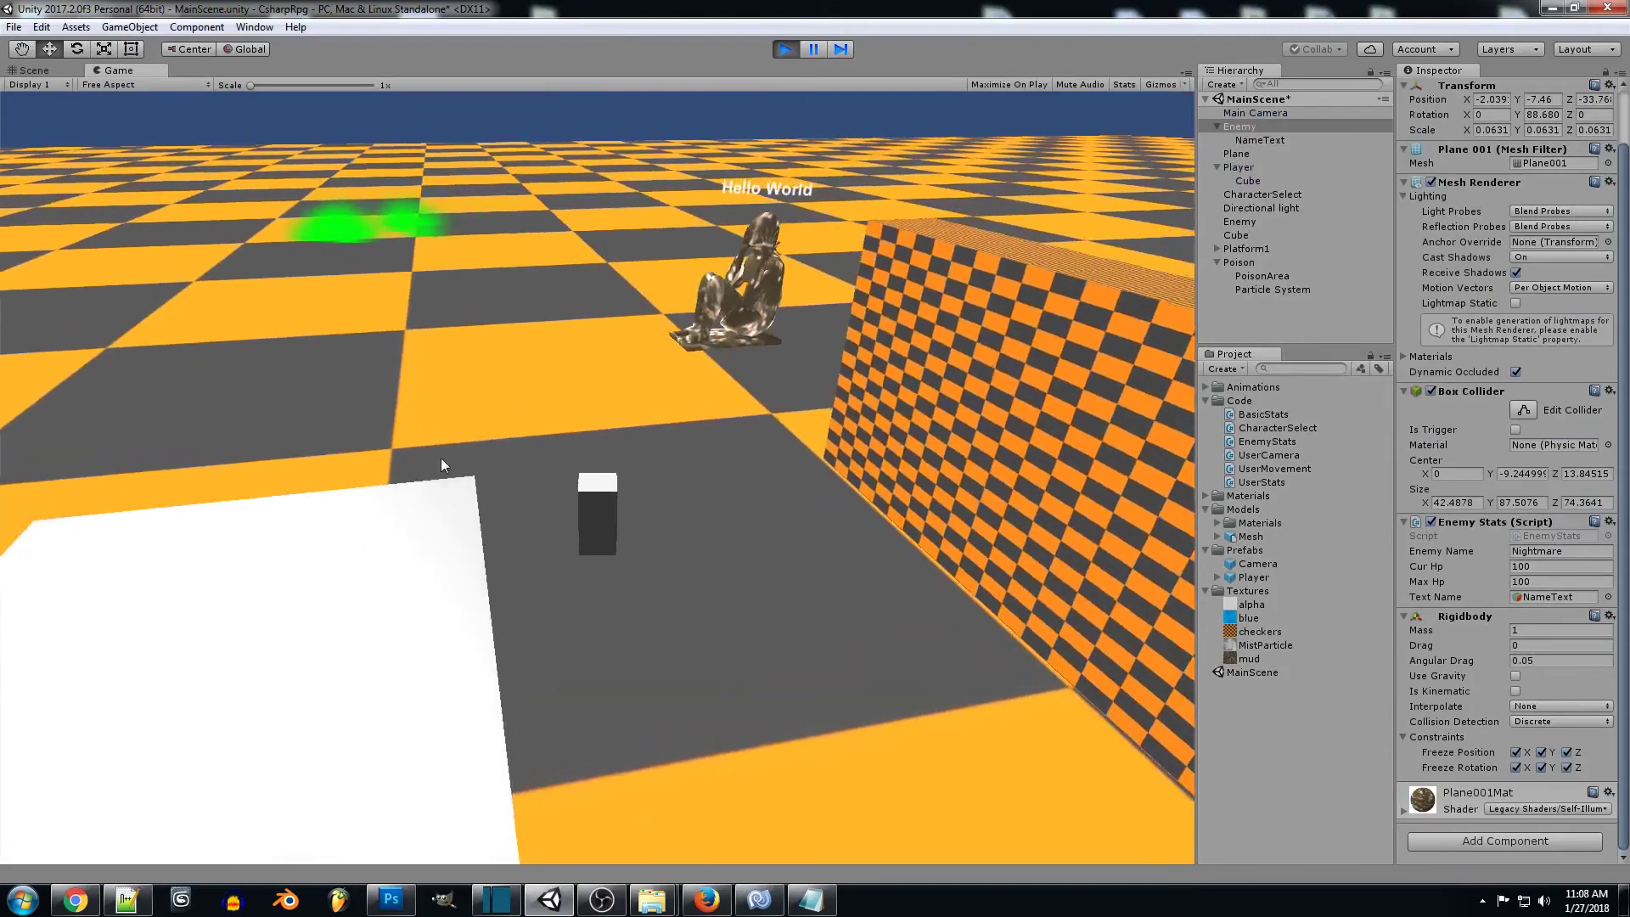
pyautogui.press('w')
pyautogui.moveTo(441, 457); pyautogui.dragTo(1166, 186, button='right')
pyautogui.press('a')
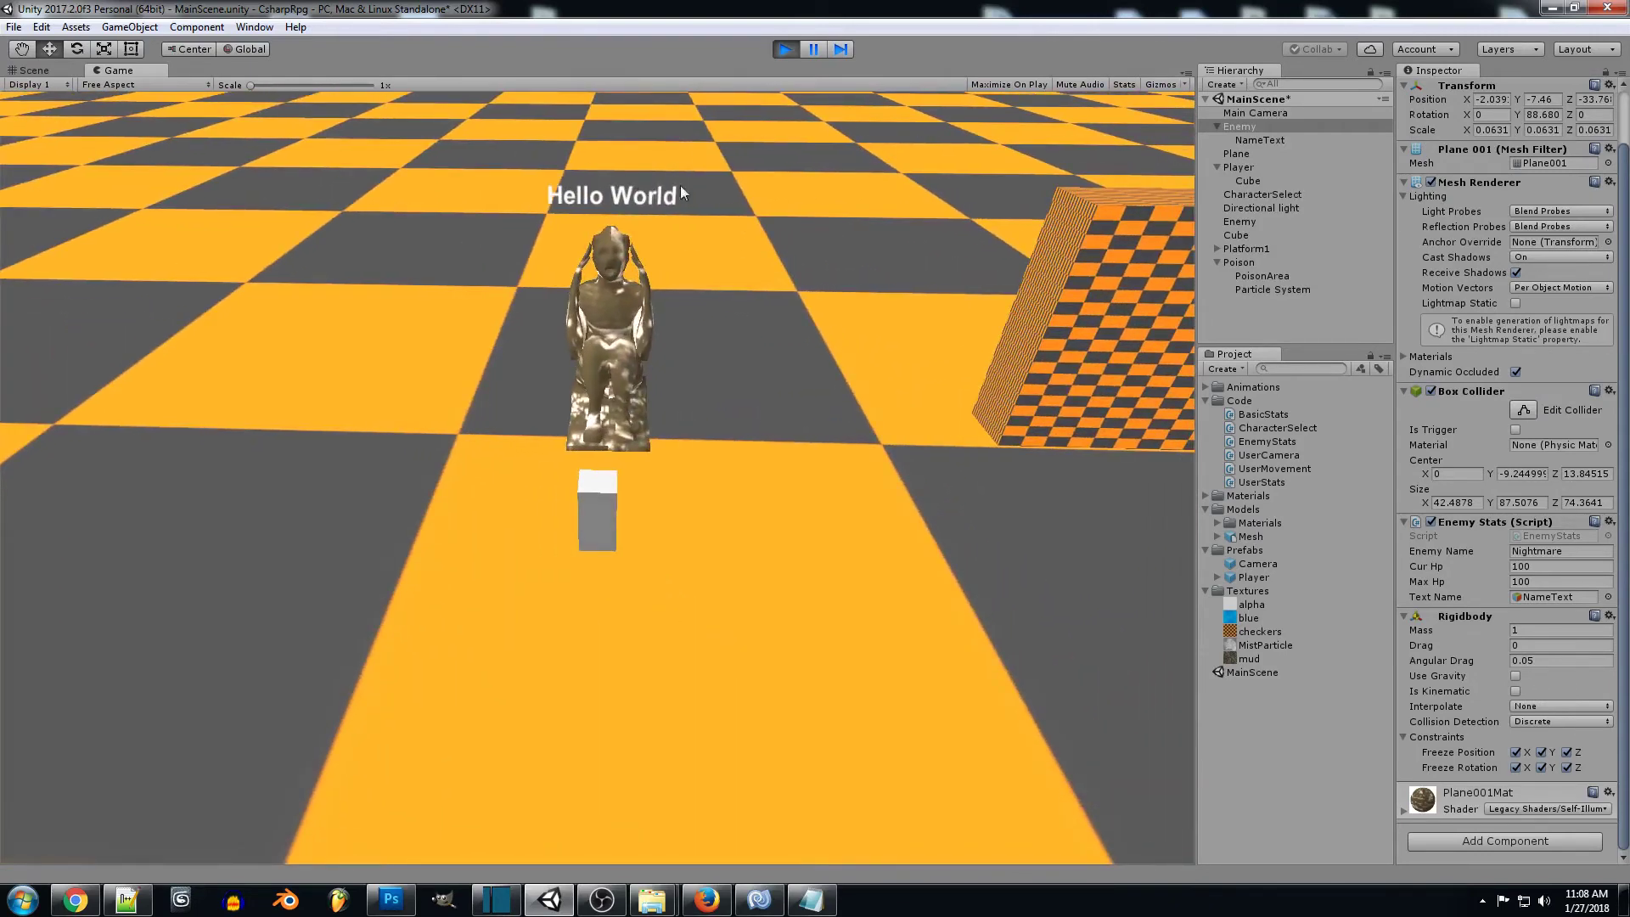
pyautogui.moveTo(875, 245); pyautogui.dragTo(786, 219, button='right')
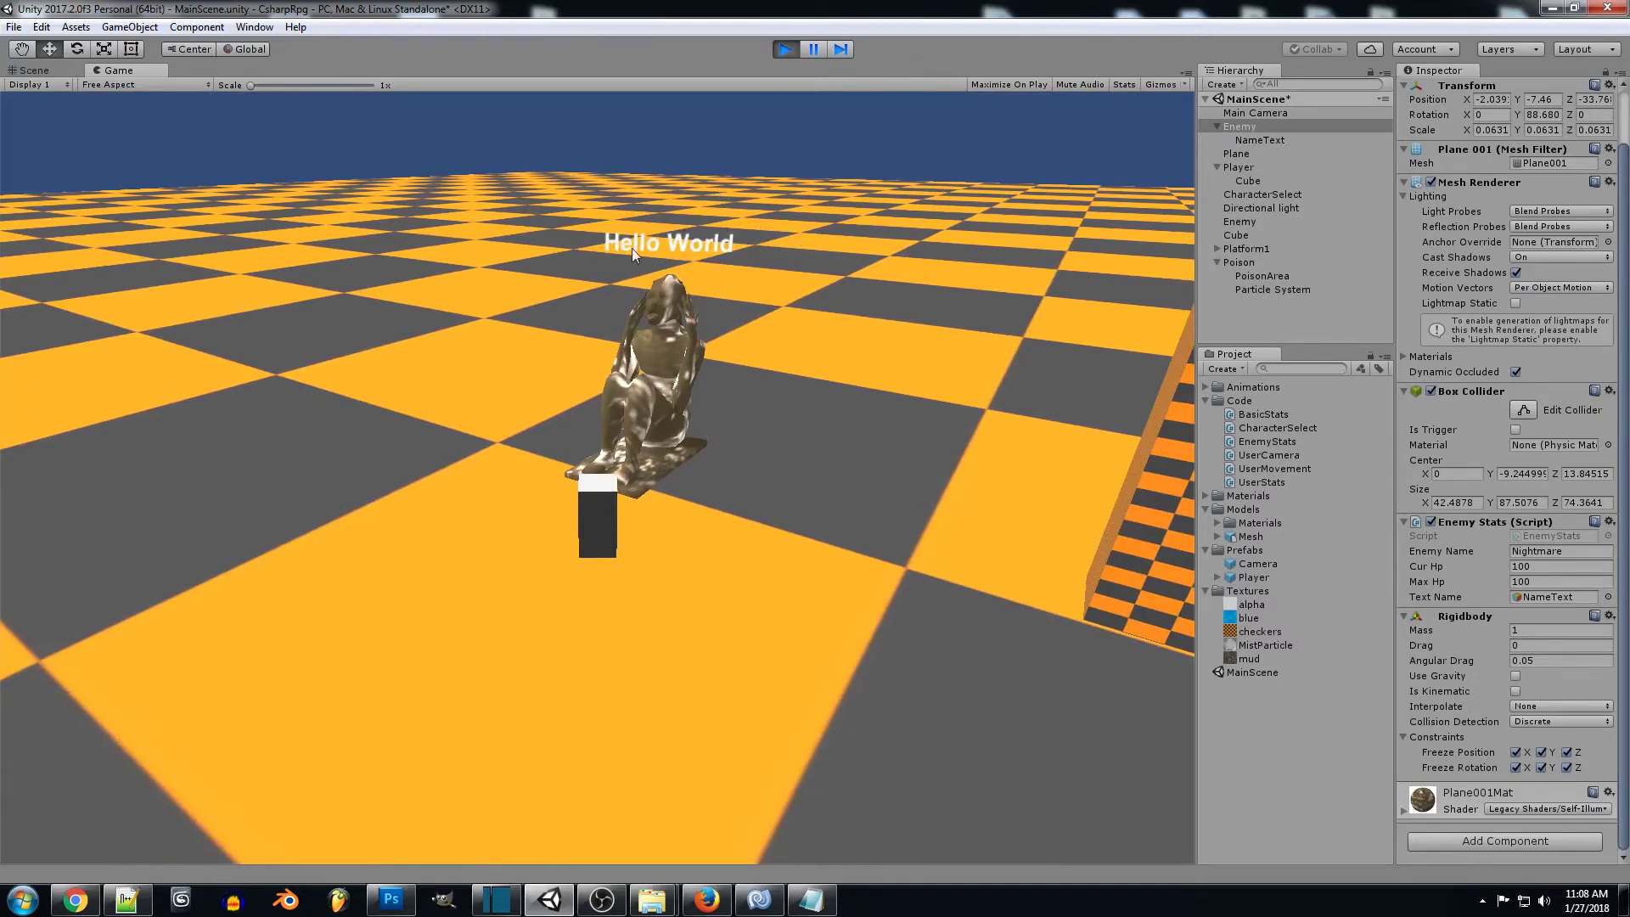
pyautogui.moveTo(613, 247); pyautogui.dragTo(742, 263, button='right')
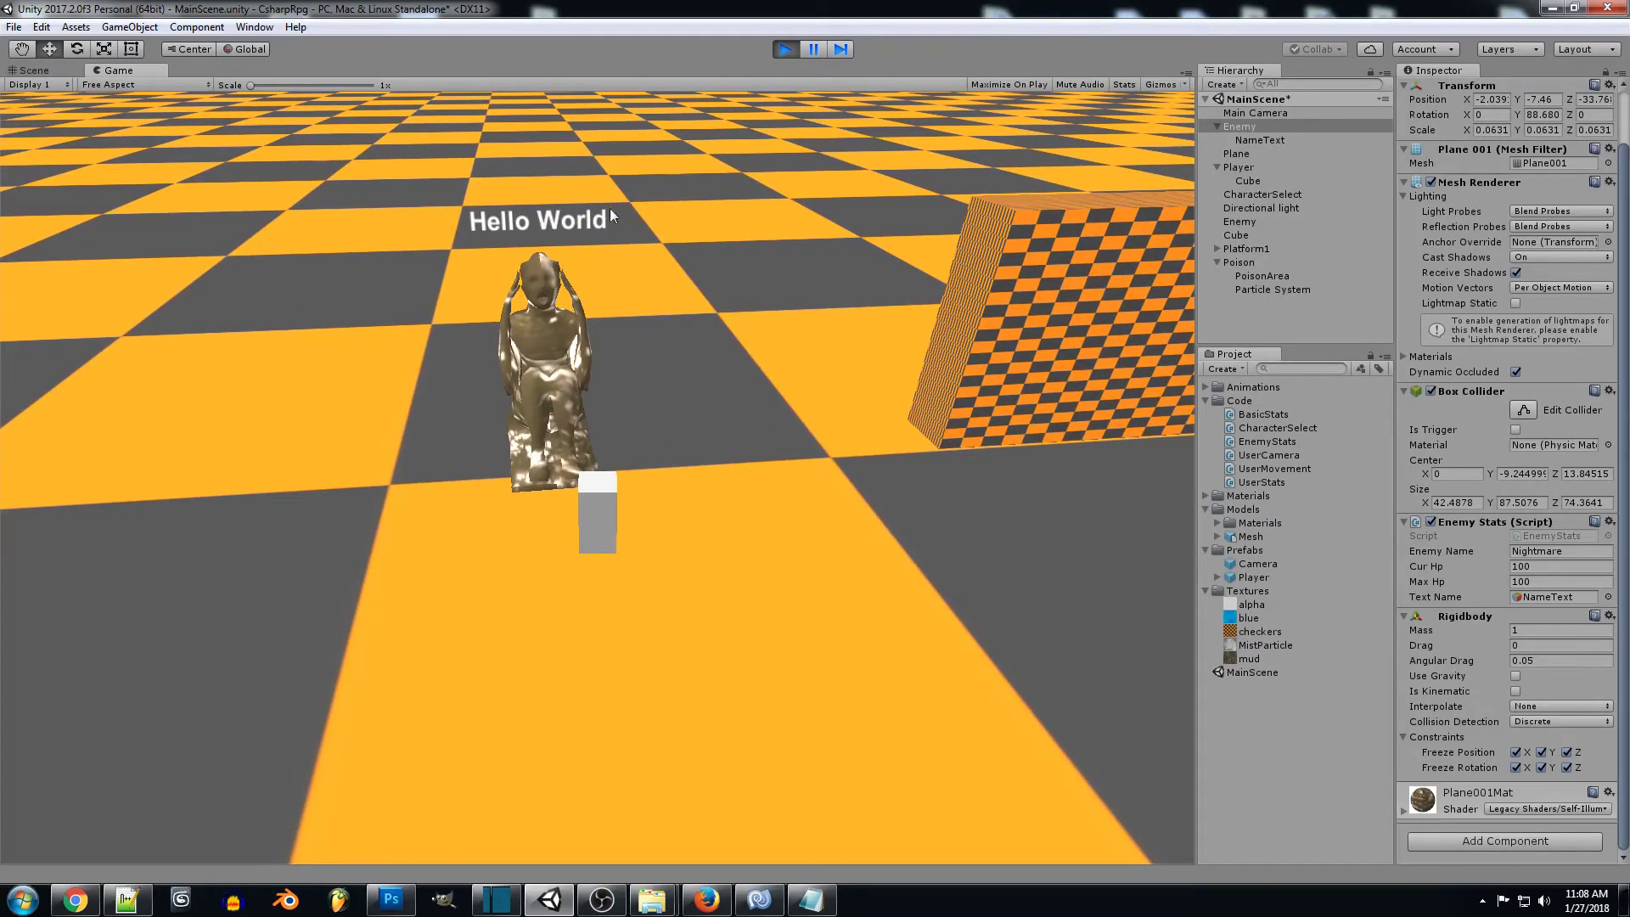
pyautogui.click(786, 51)
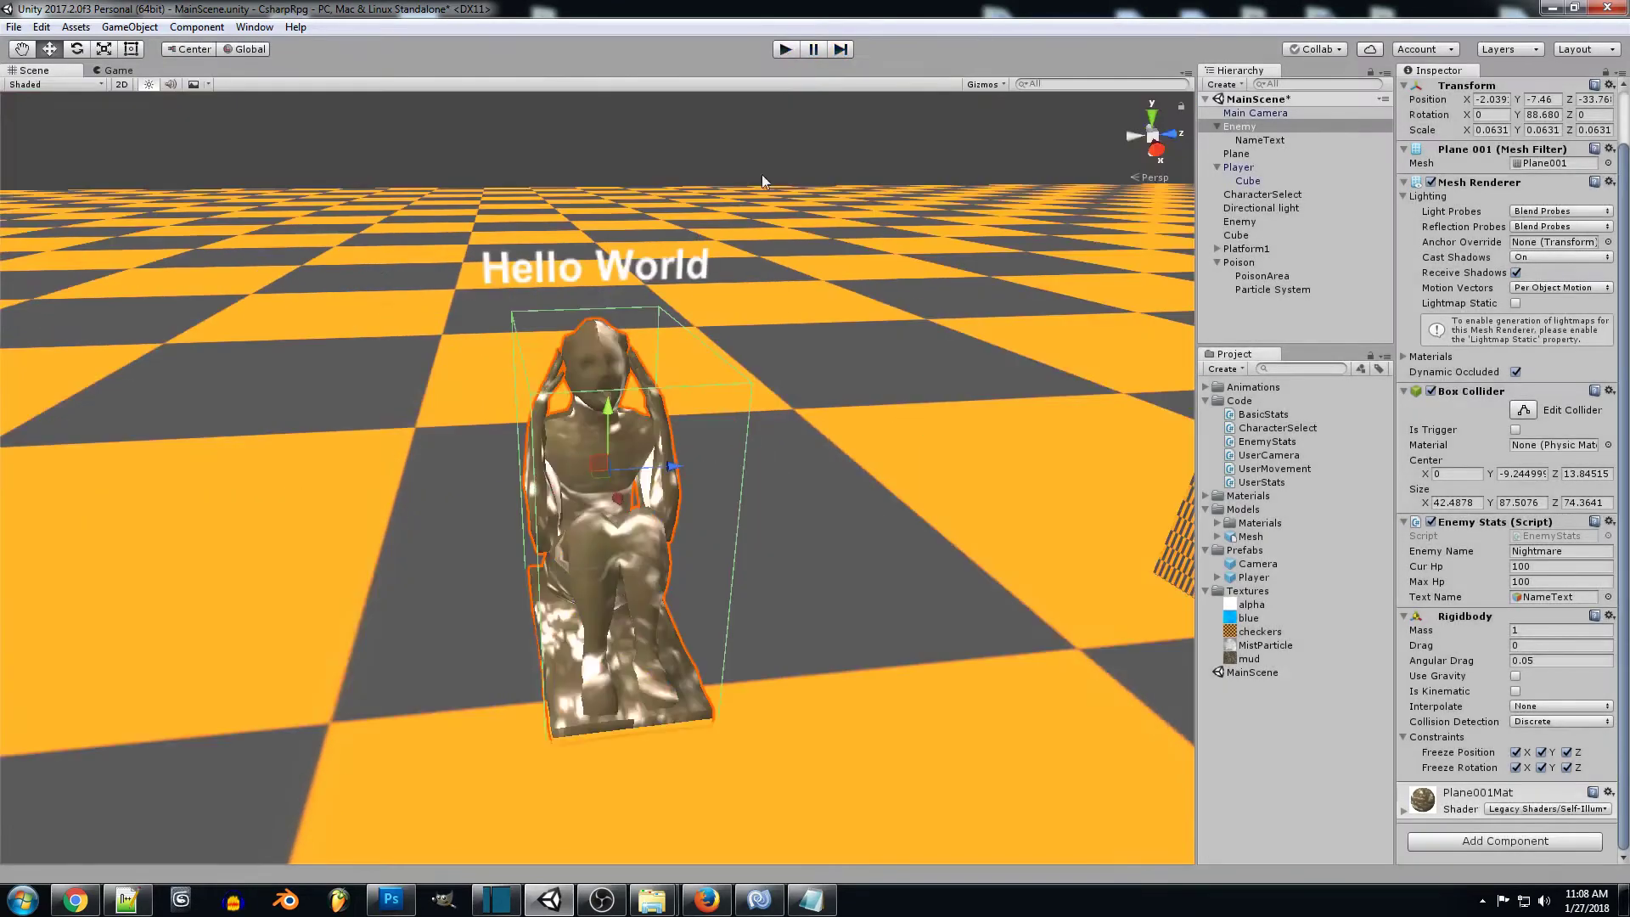
# Step: Select the floating text above the statue and change its Text Mesh text to "name"
pyautogui.moveTo(759, 898)
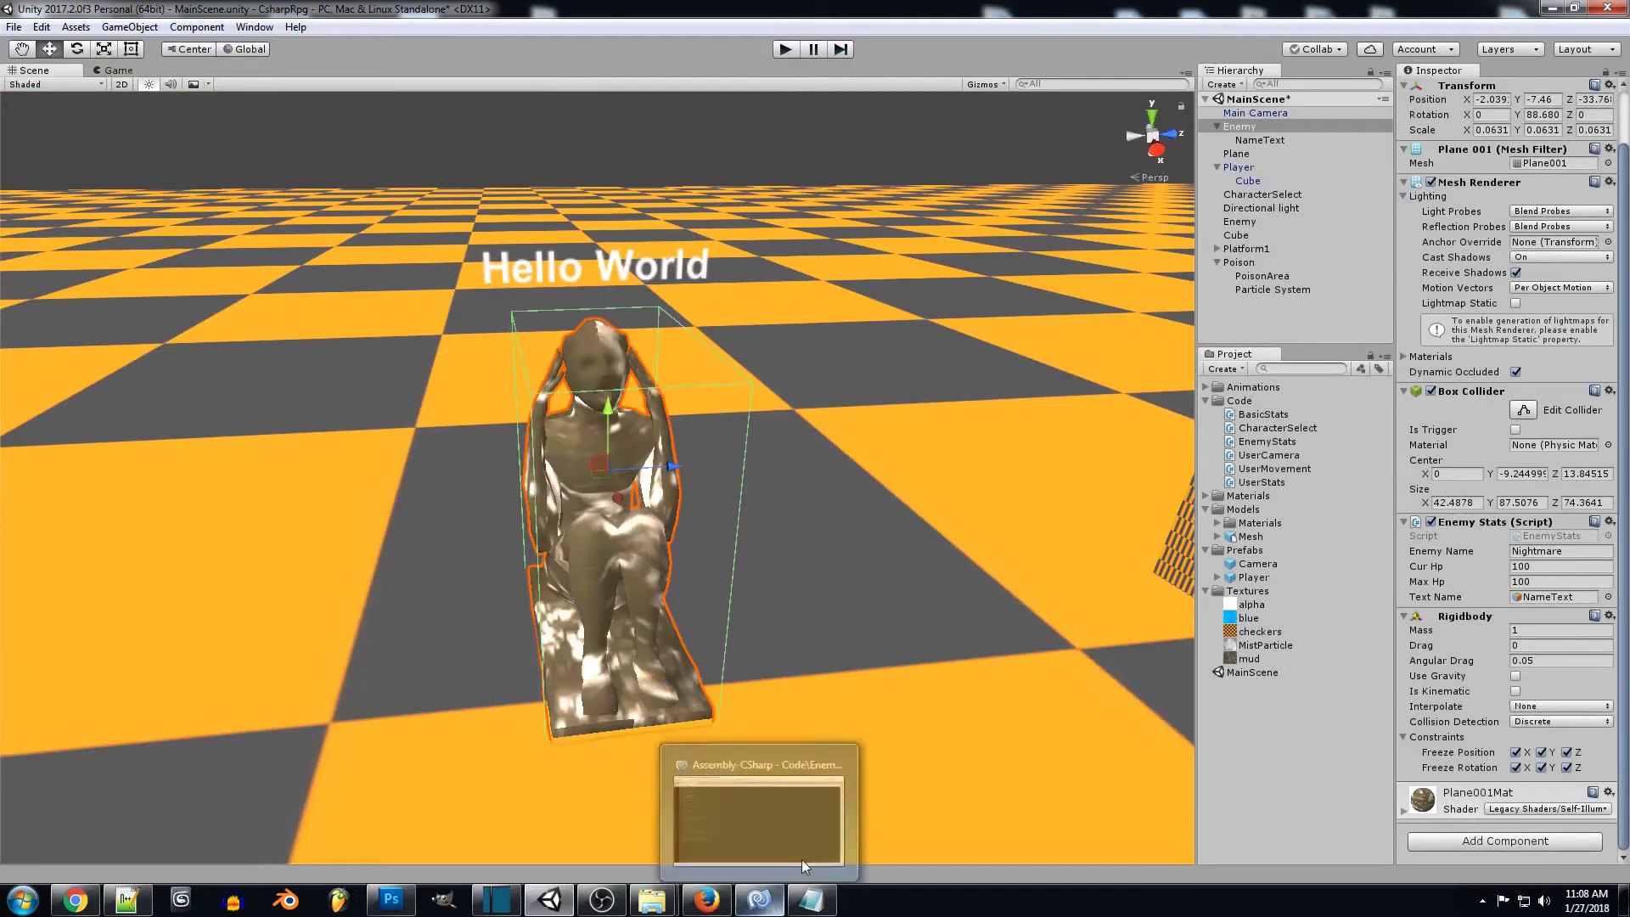
pyautogui.click(649, 262)
pyautogui.click(1519, 617)
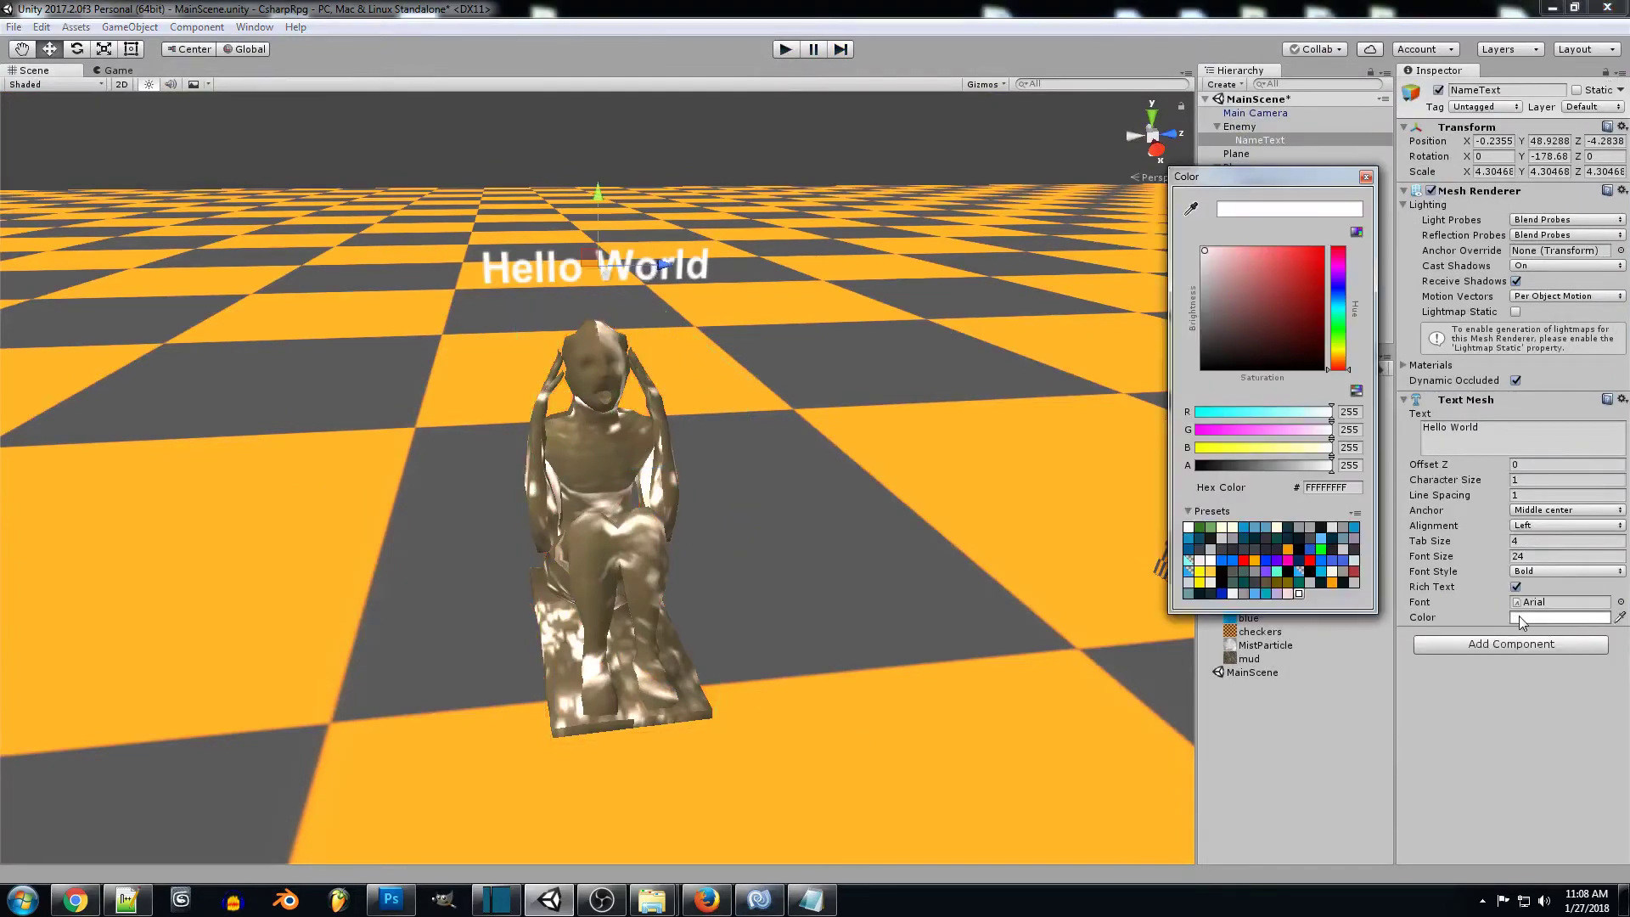
pyautogui.click(1365, 177)
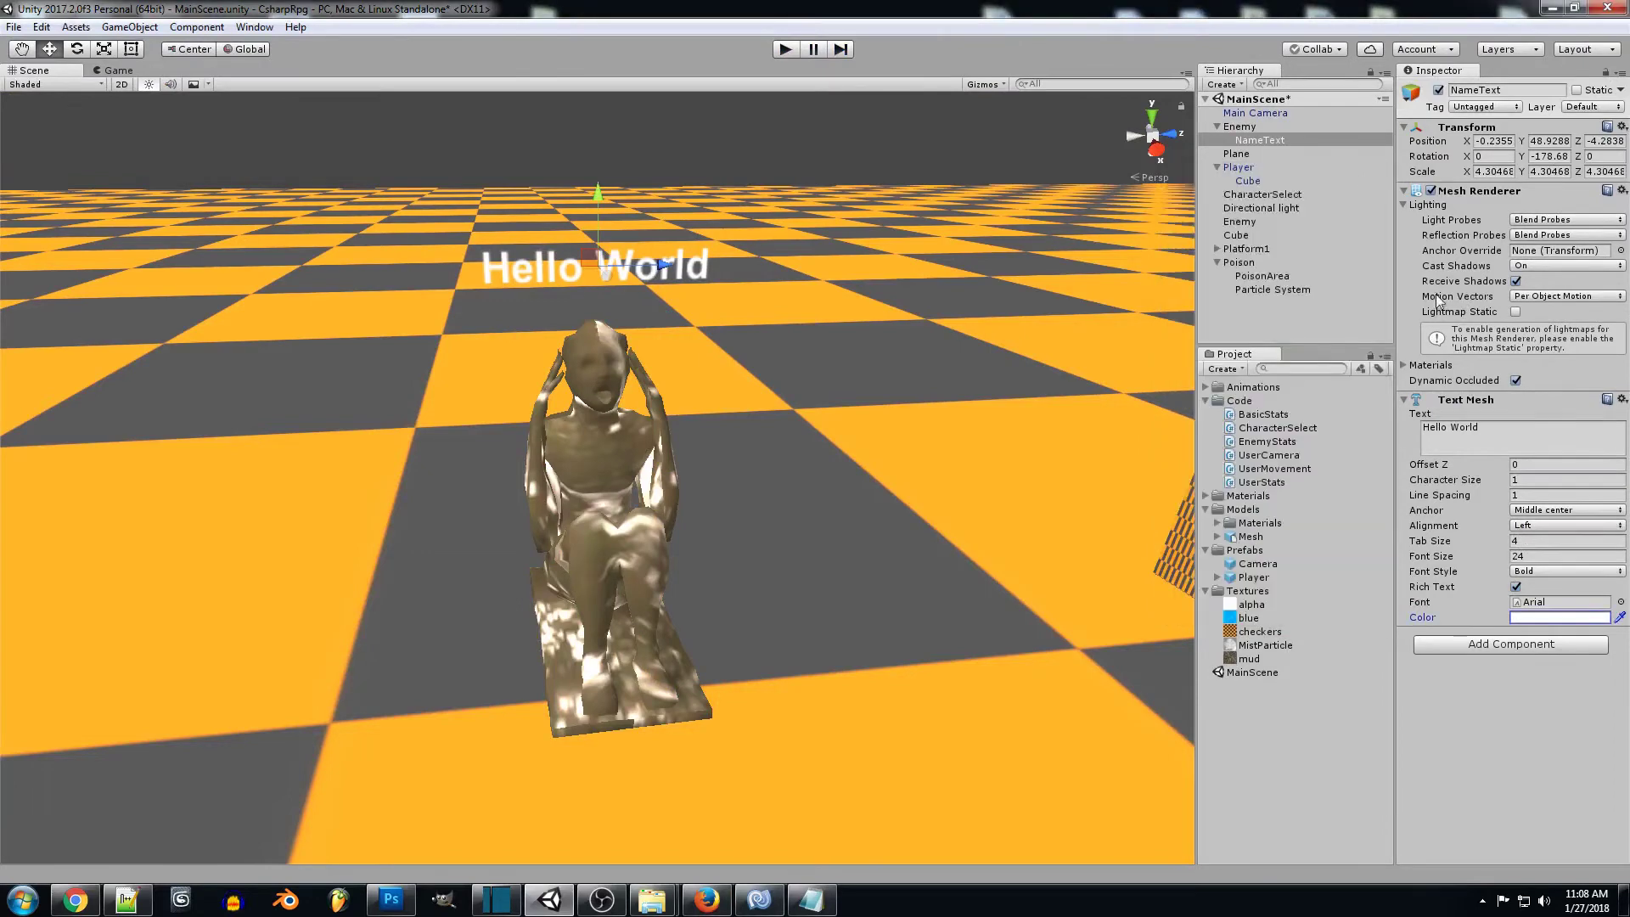
pyautogui.click(1496, 441)
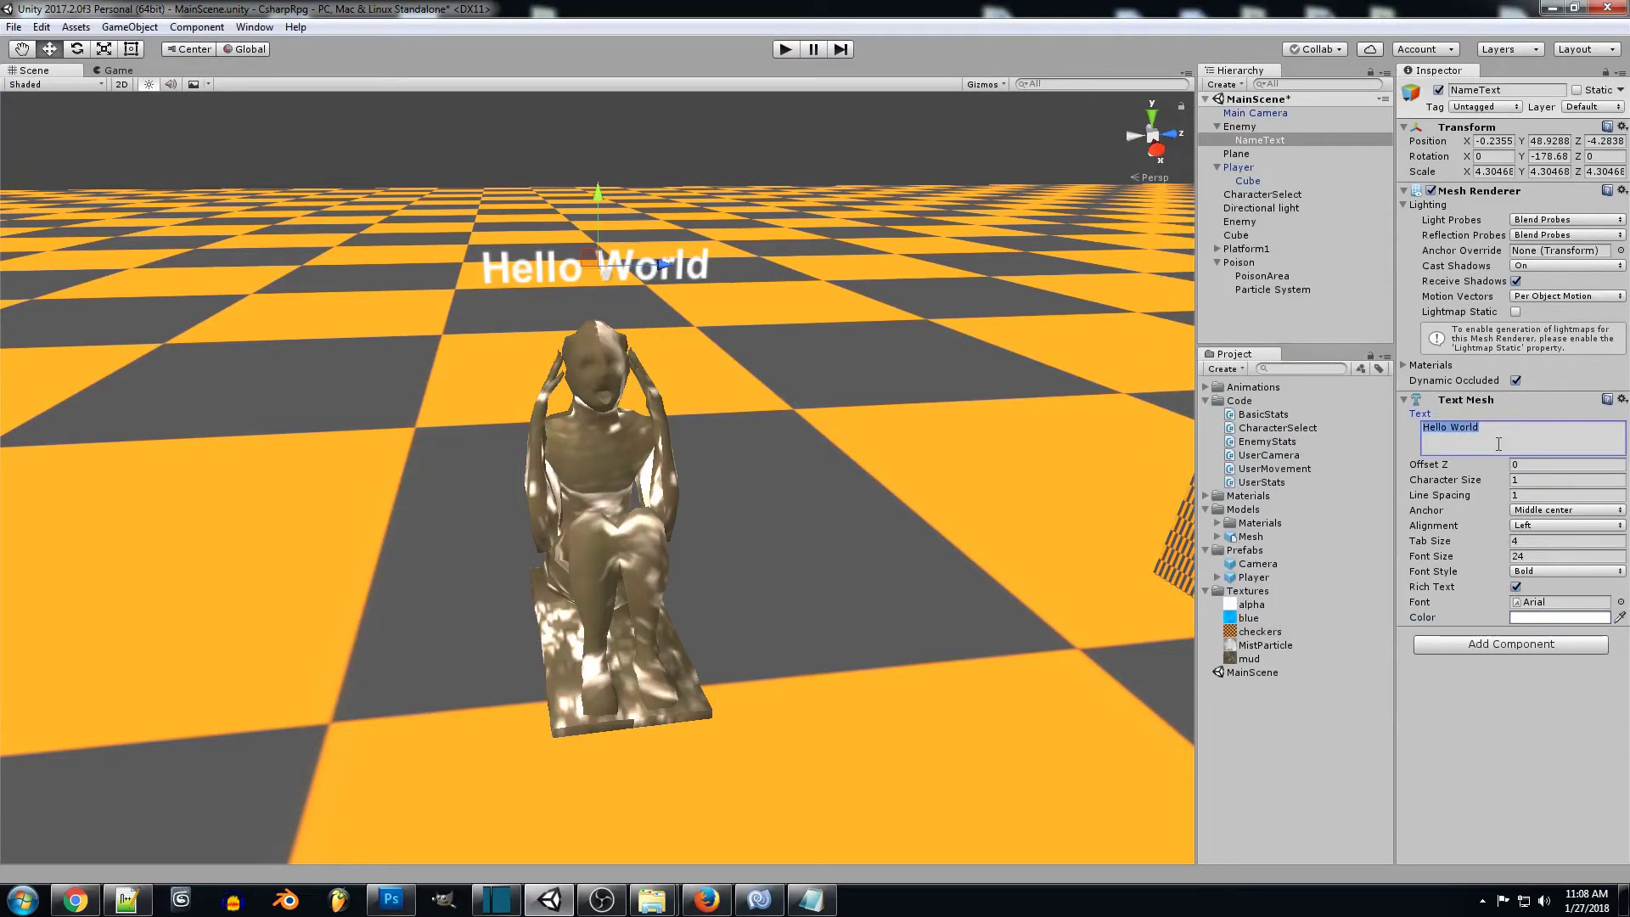
pyautogui.write('name')
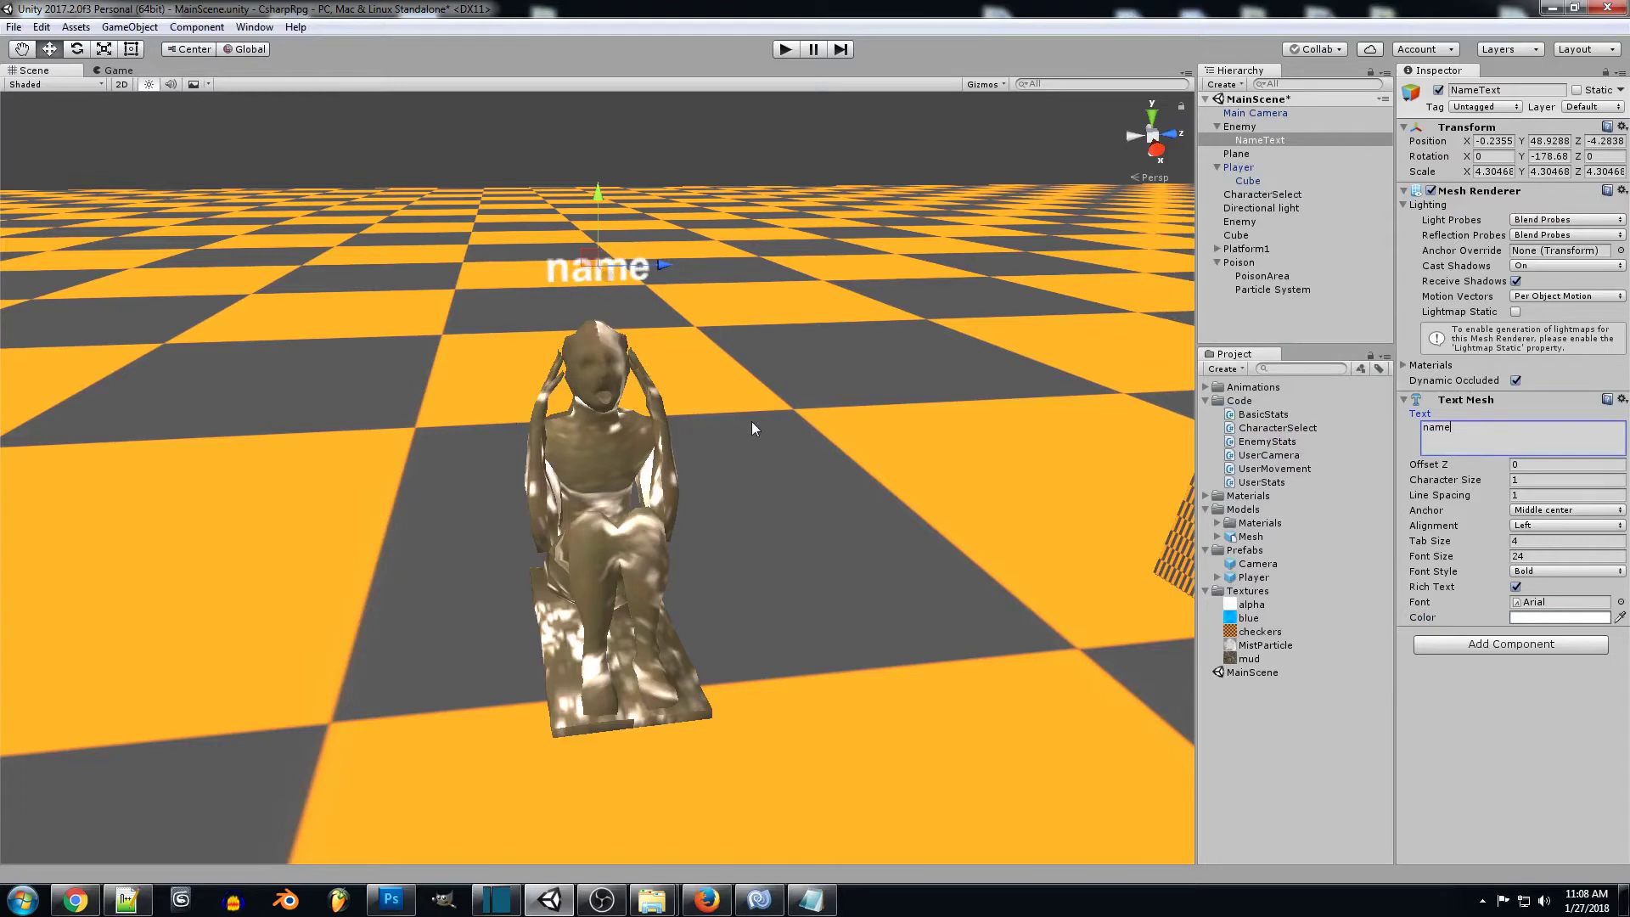
# Step: In MonoDevelop, start a new line below the Rotate line in EnemyStats with TextName.GetComponent<TextMesh>
pyautogui.moveTo(925, 444); pyautogui.dragTo(917, 422, button='right')
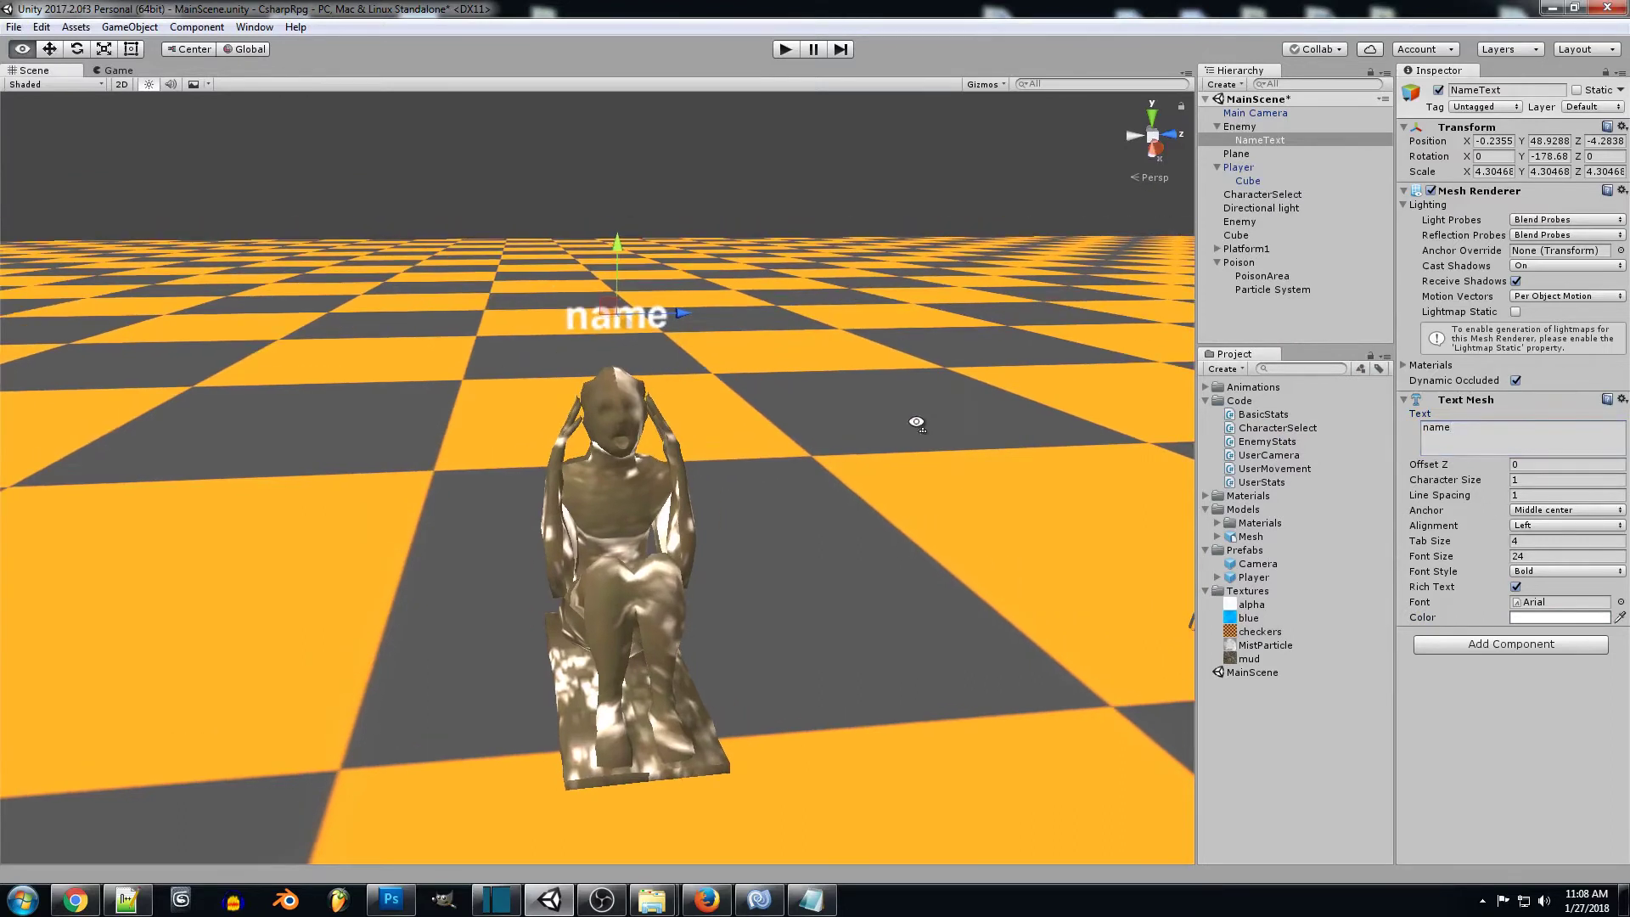
pyautogui.click(792, 128)
pyautogui.click(760, 899)
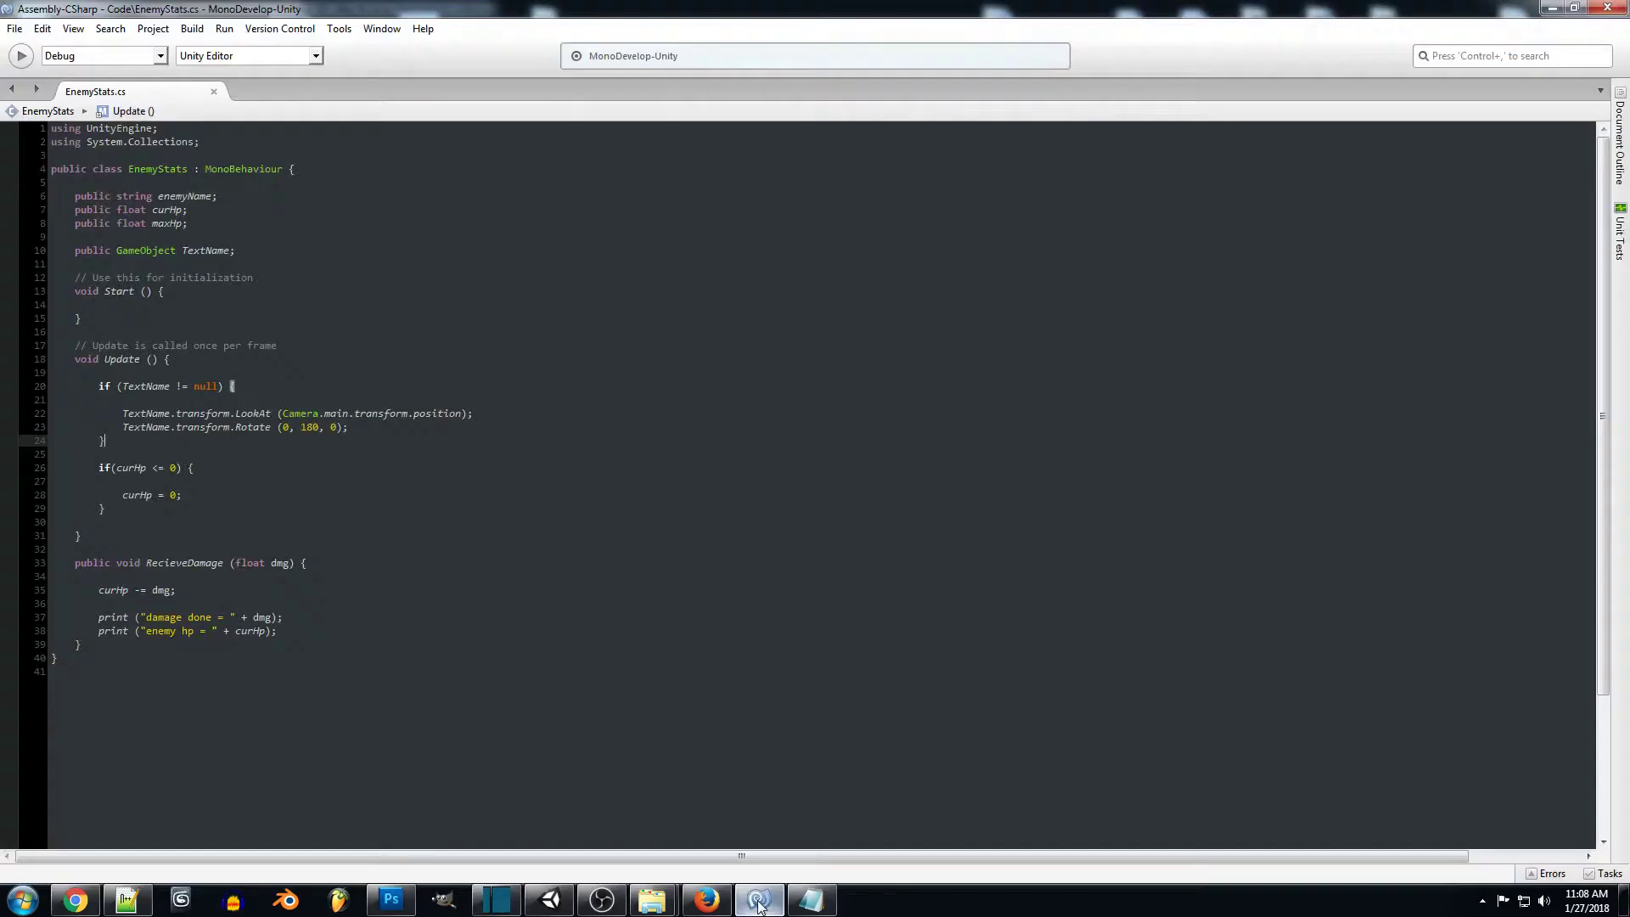
pyautogui.press('Return')
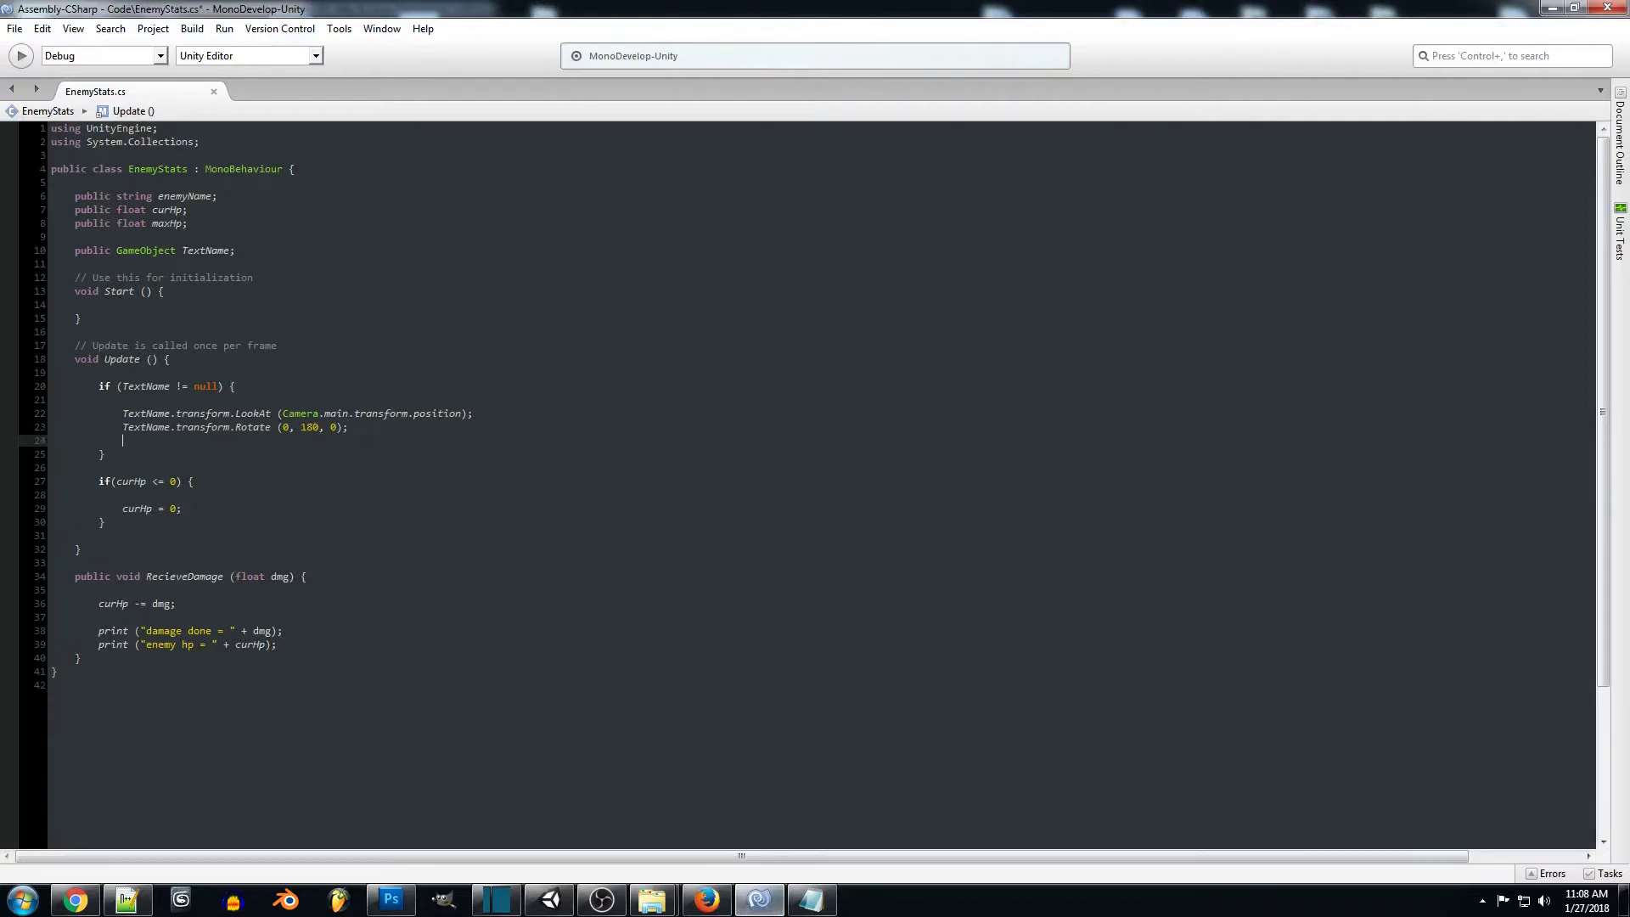
pyautogui.write('TextName.GetC')
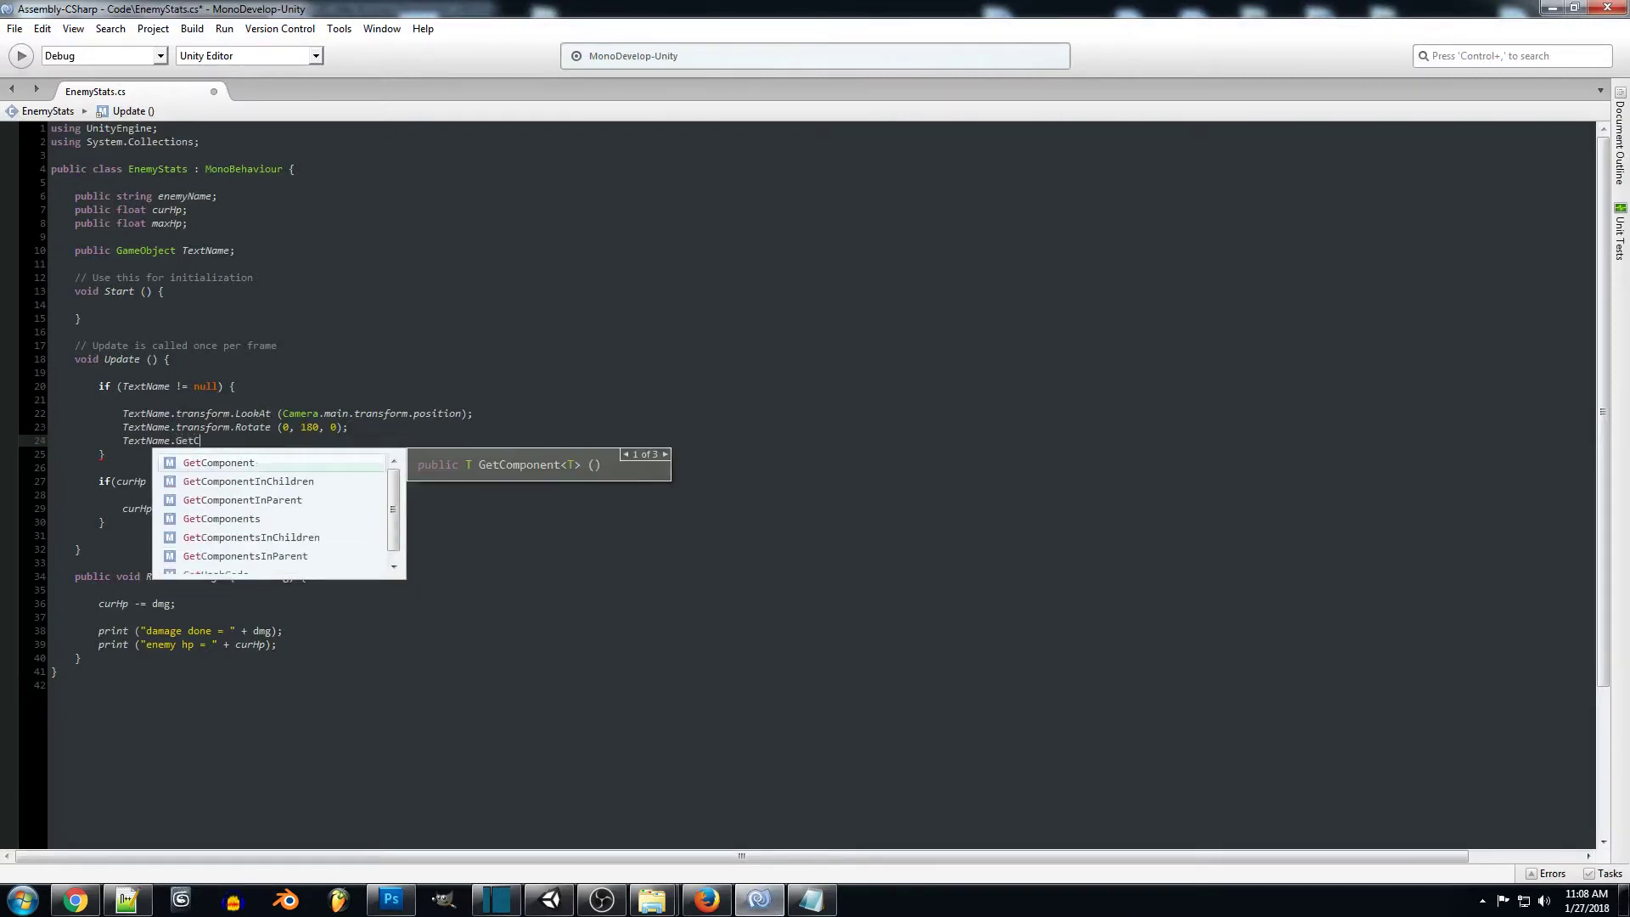
pyautogui.press('Return')
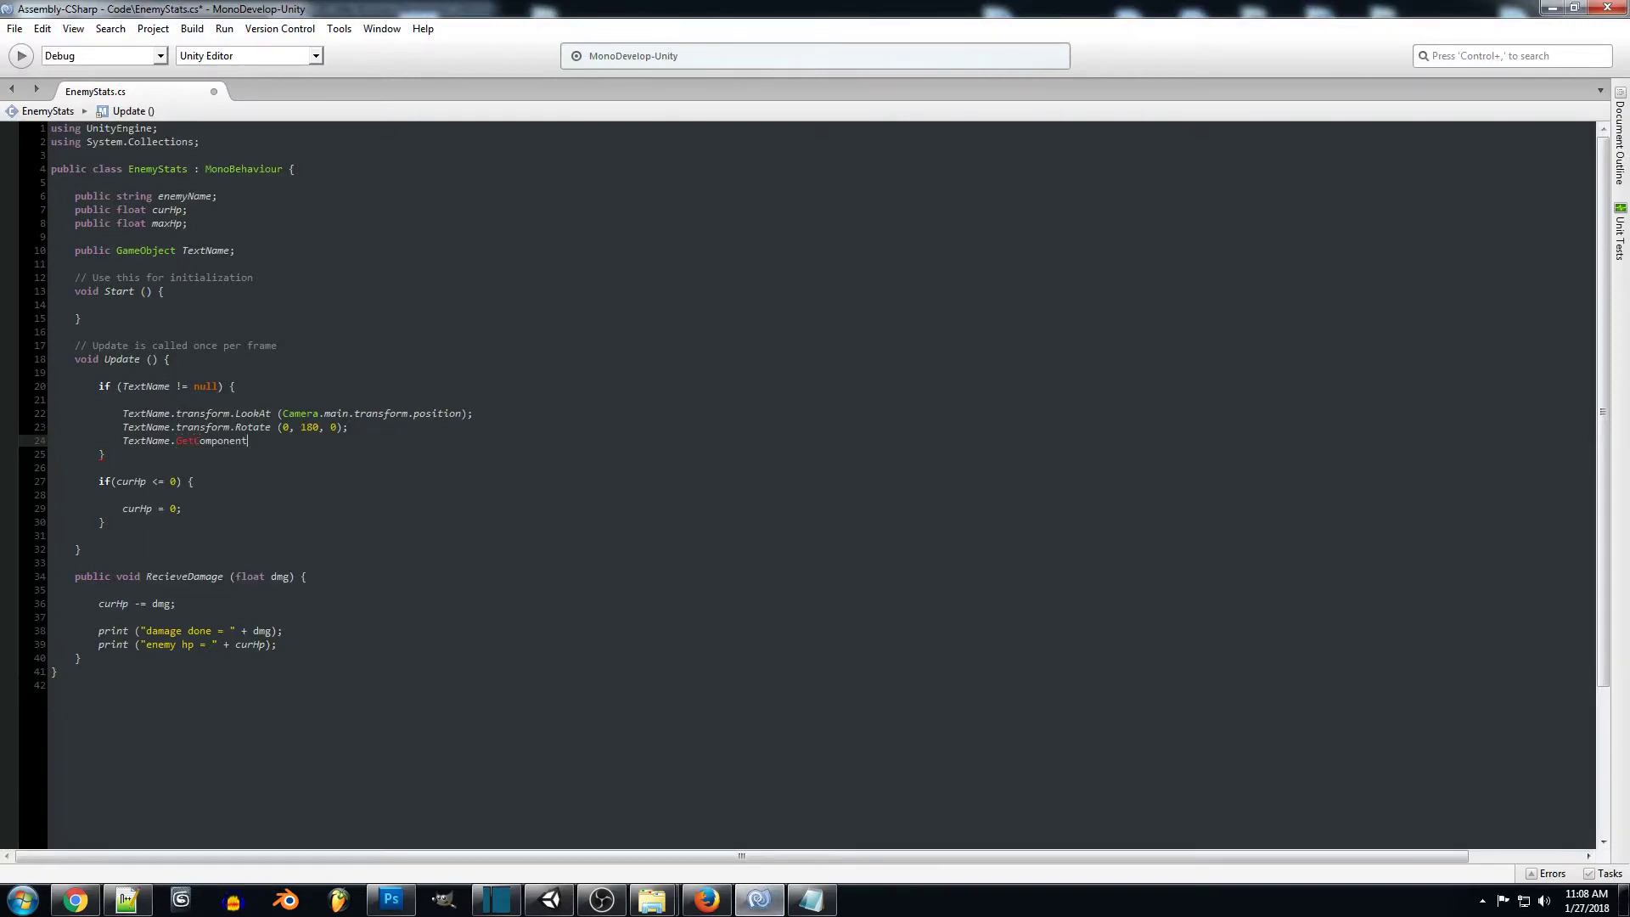
pyautogui.write('<TextMesh>')
# Step: Inspect NameText's Text Mesh component in Unity, and back in MonoDevelop append (). to the GetComponent<TextMesh> call
pyautogui.click(550, 898)
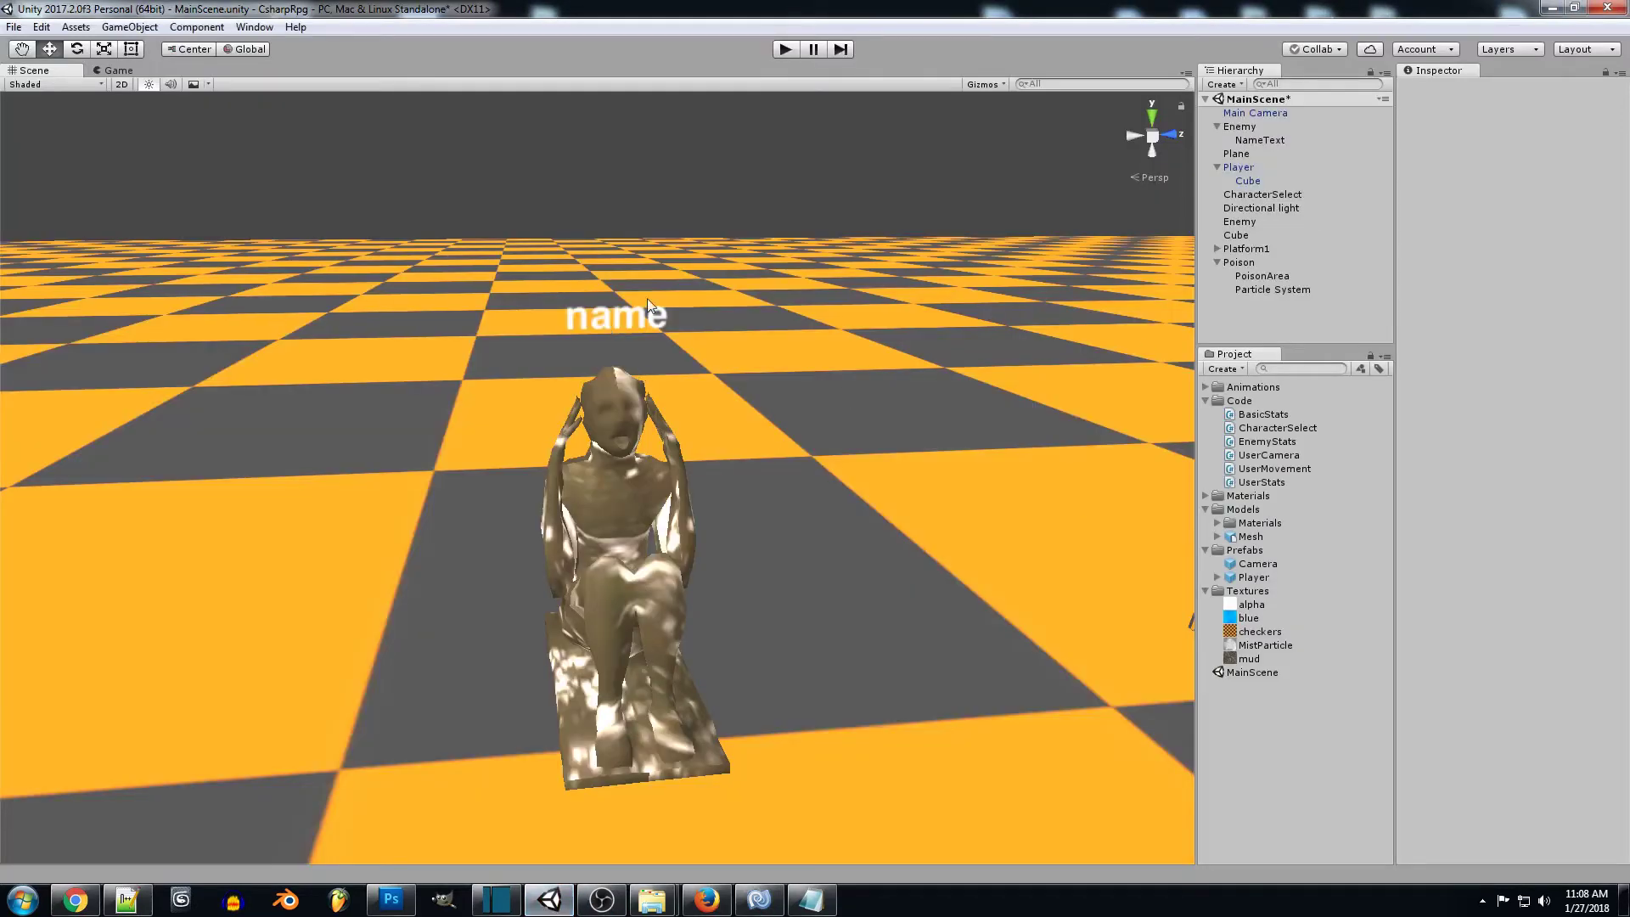
pyautogui.click(616, 334)
pyautogui.click(1253, 140)
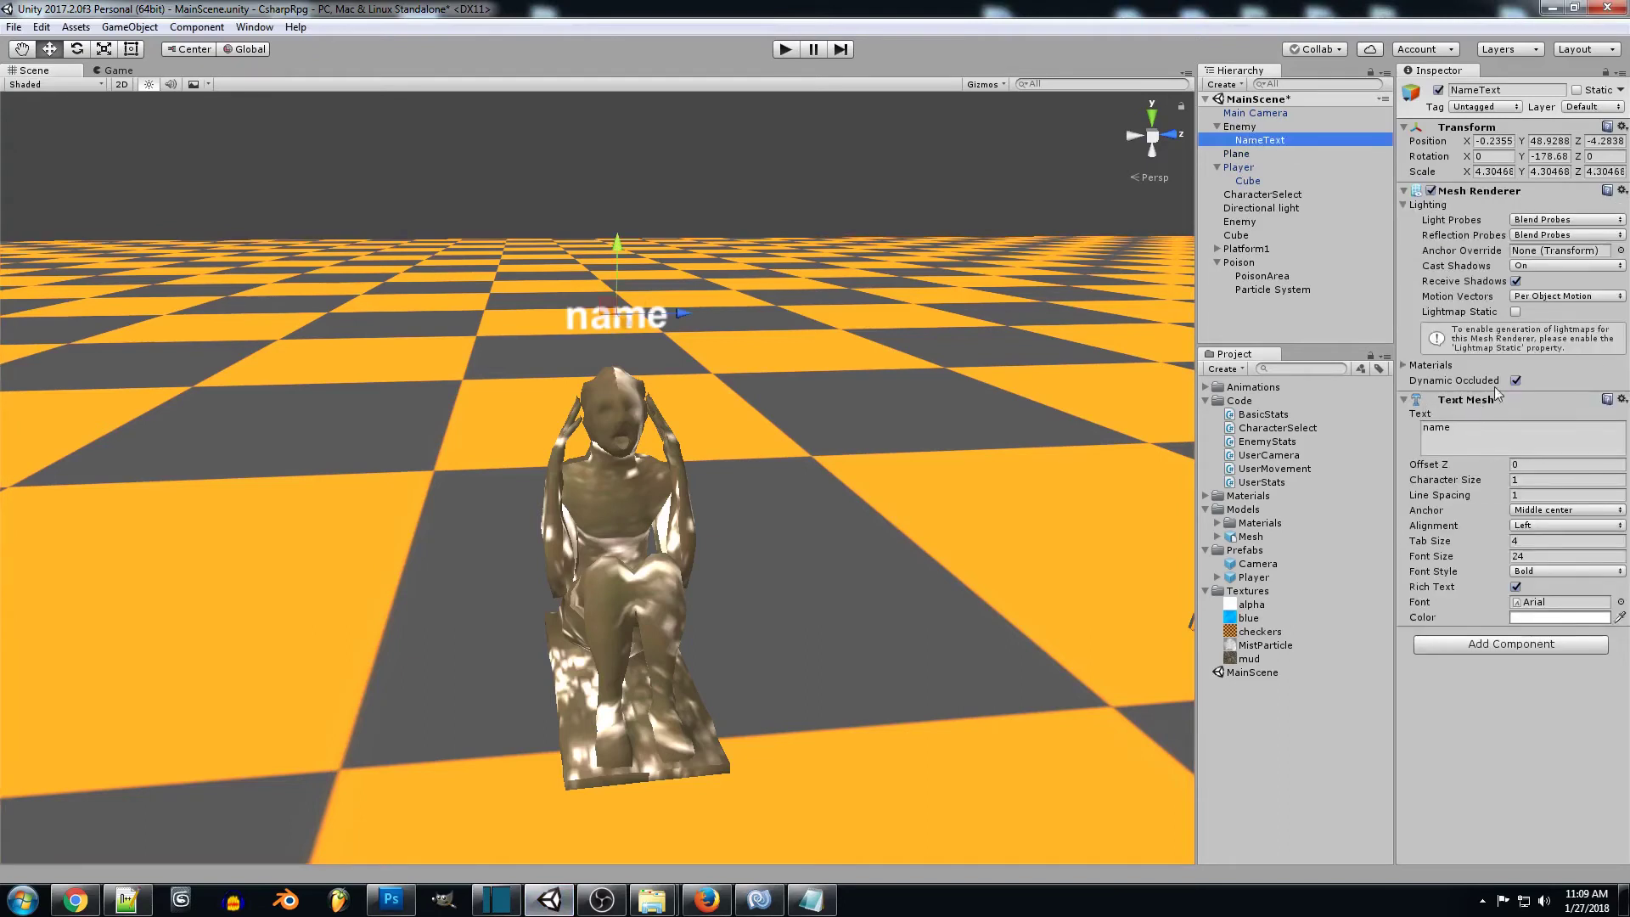
pyautogui.click(757, 893)
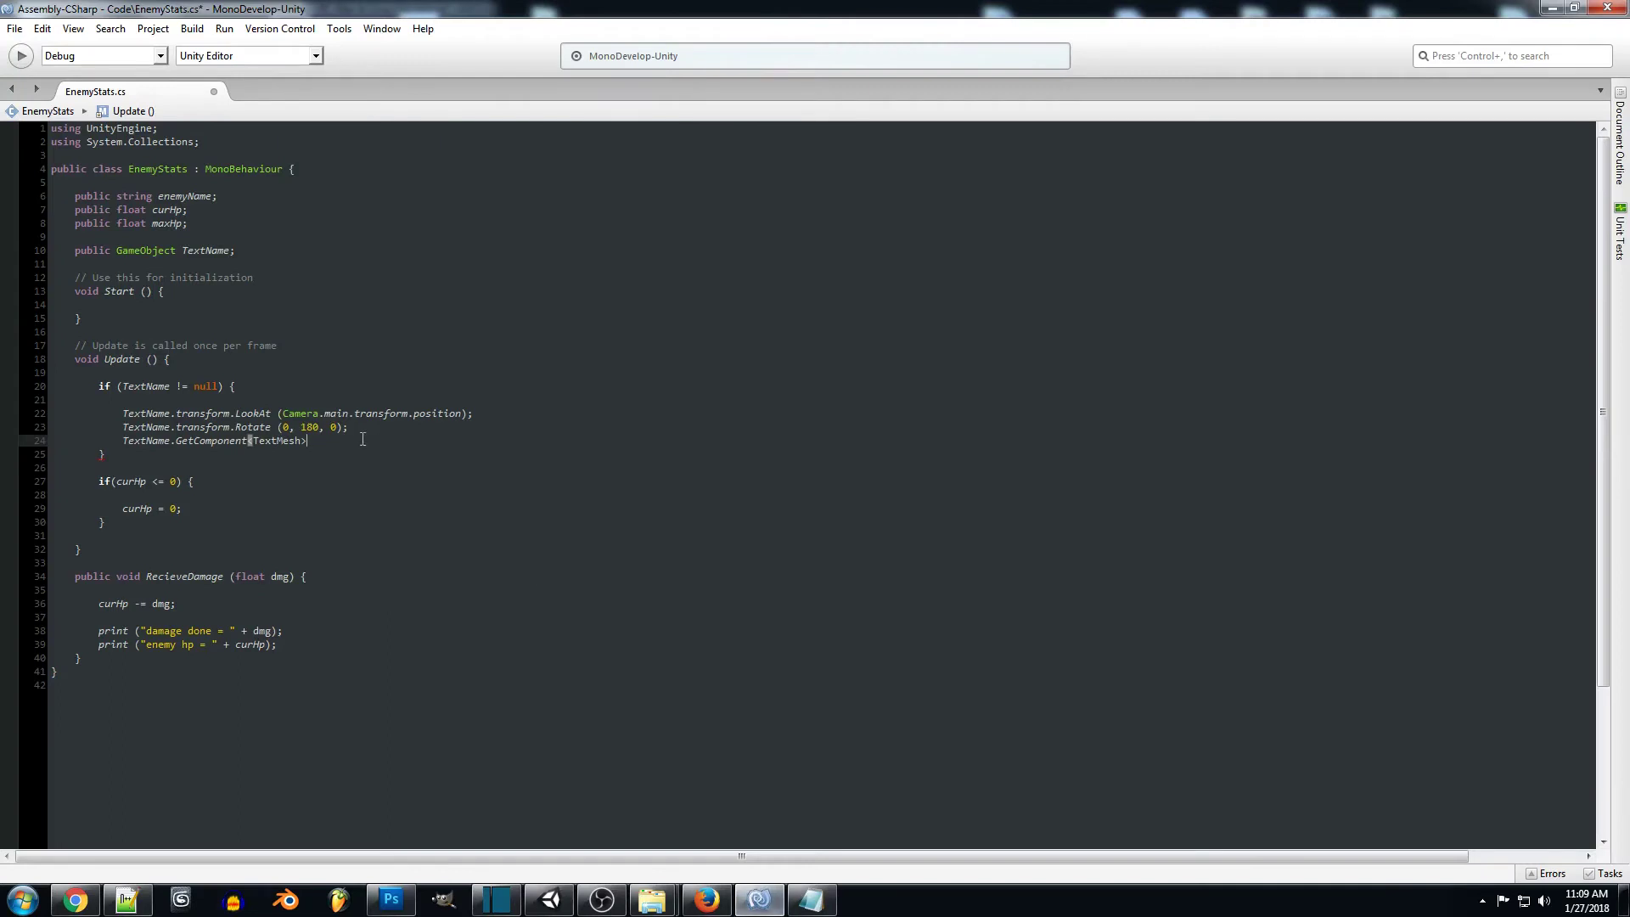
pyautogui.write('().')
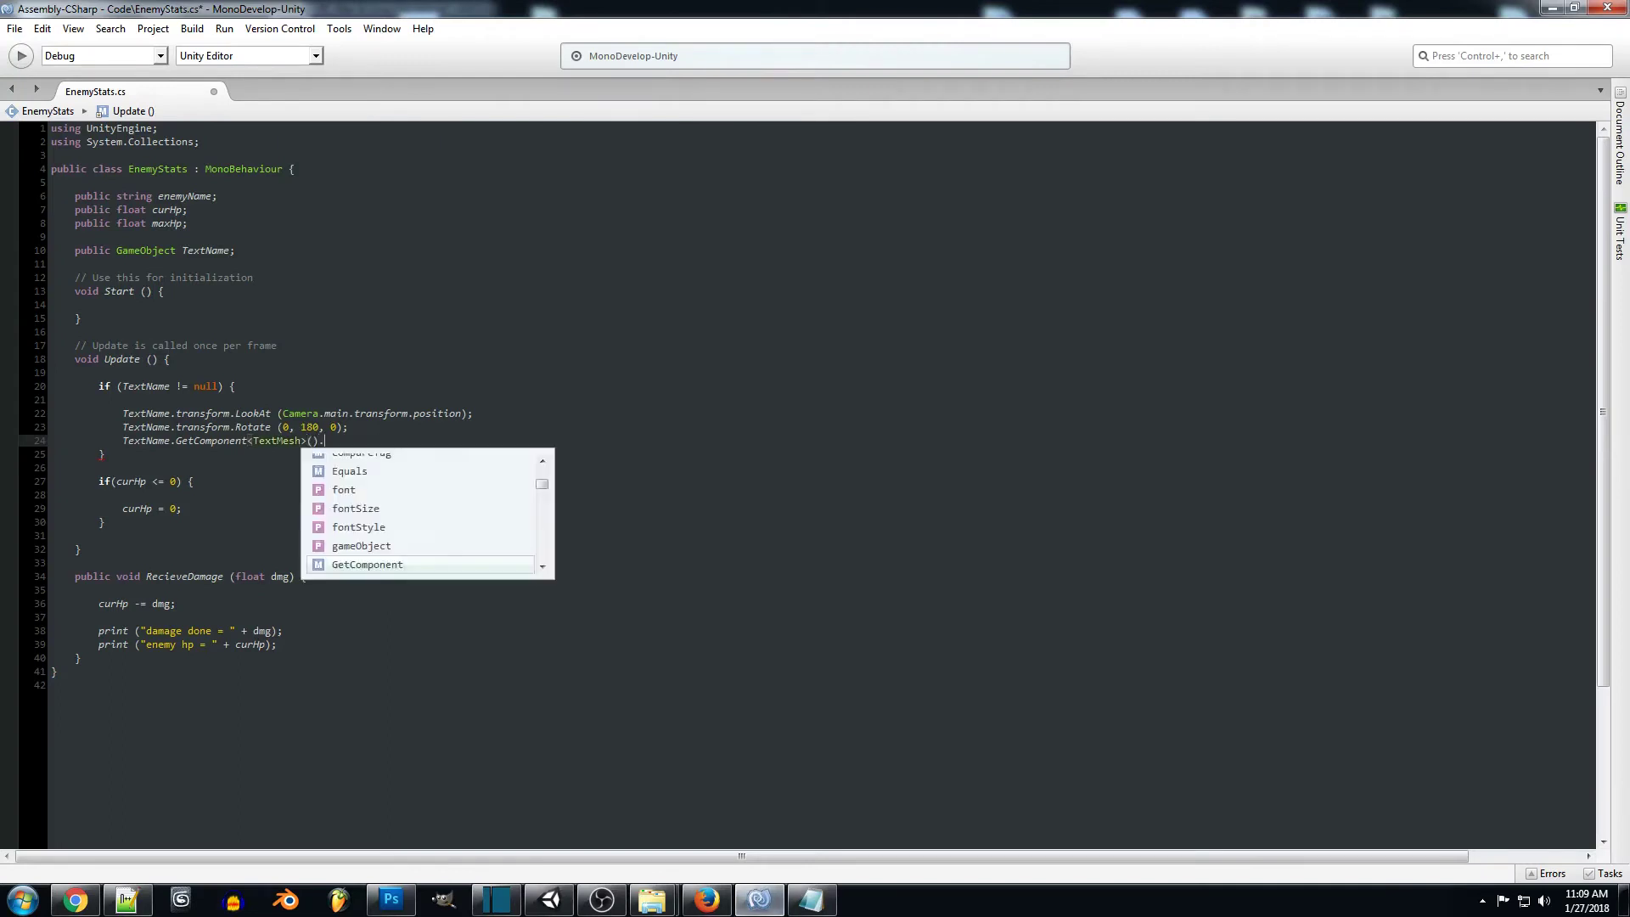
pyautogui.write('GetComponent')
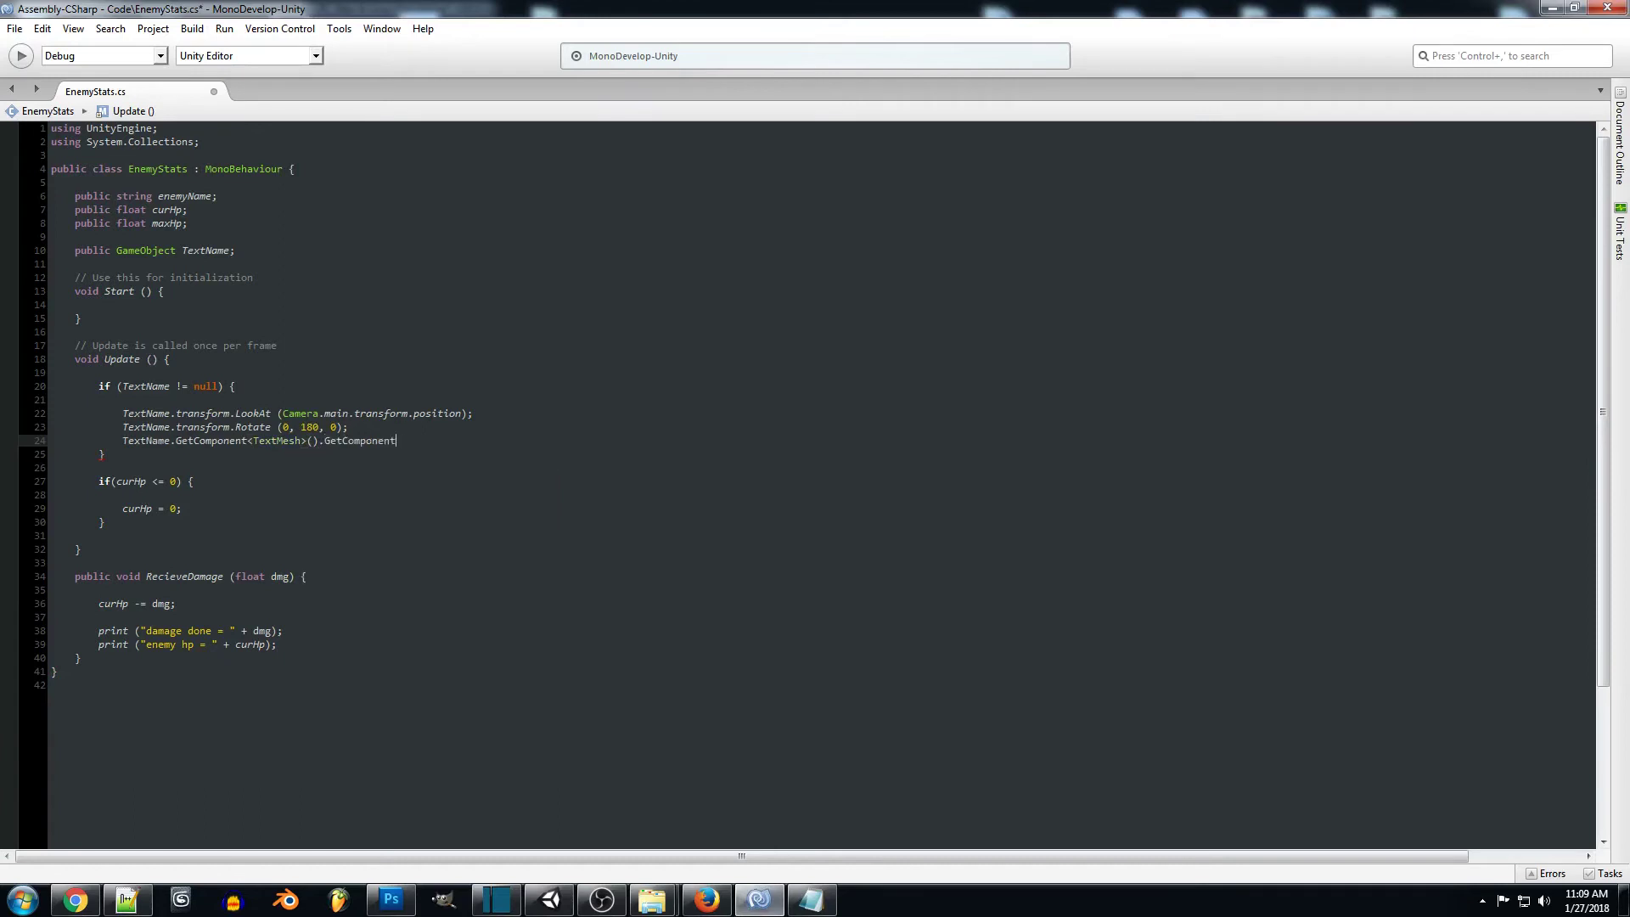
pyautogui.press('BackSpace')
pyautogui.press('BackSpace')
pyautogui.press('BackSpace')
pyautogui.press('BackSpace')
pyautogui.press('BackSpace')
pyautogui.press('BackSpace')
pyautogui.press('BackSpace')
pyautogui.press('BackSpace')
pyautogui.press('BackSpace')
pyautogui.press('BackSpace')
pyautogui.press('BackSpace')
pyautogui.press('BackSpace')
pyautogui.press('BackSpace')
# Step: Complete the GetComponent<TextMesh> line with color = Color.red; and save the script
pyautogui.write('color = Color.')
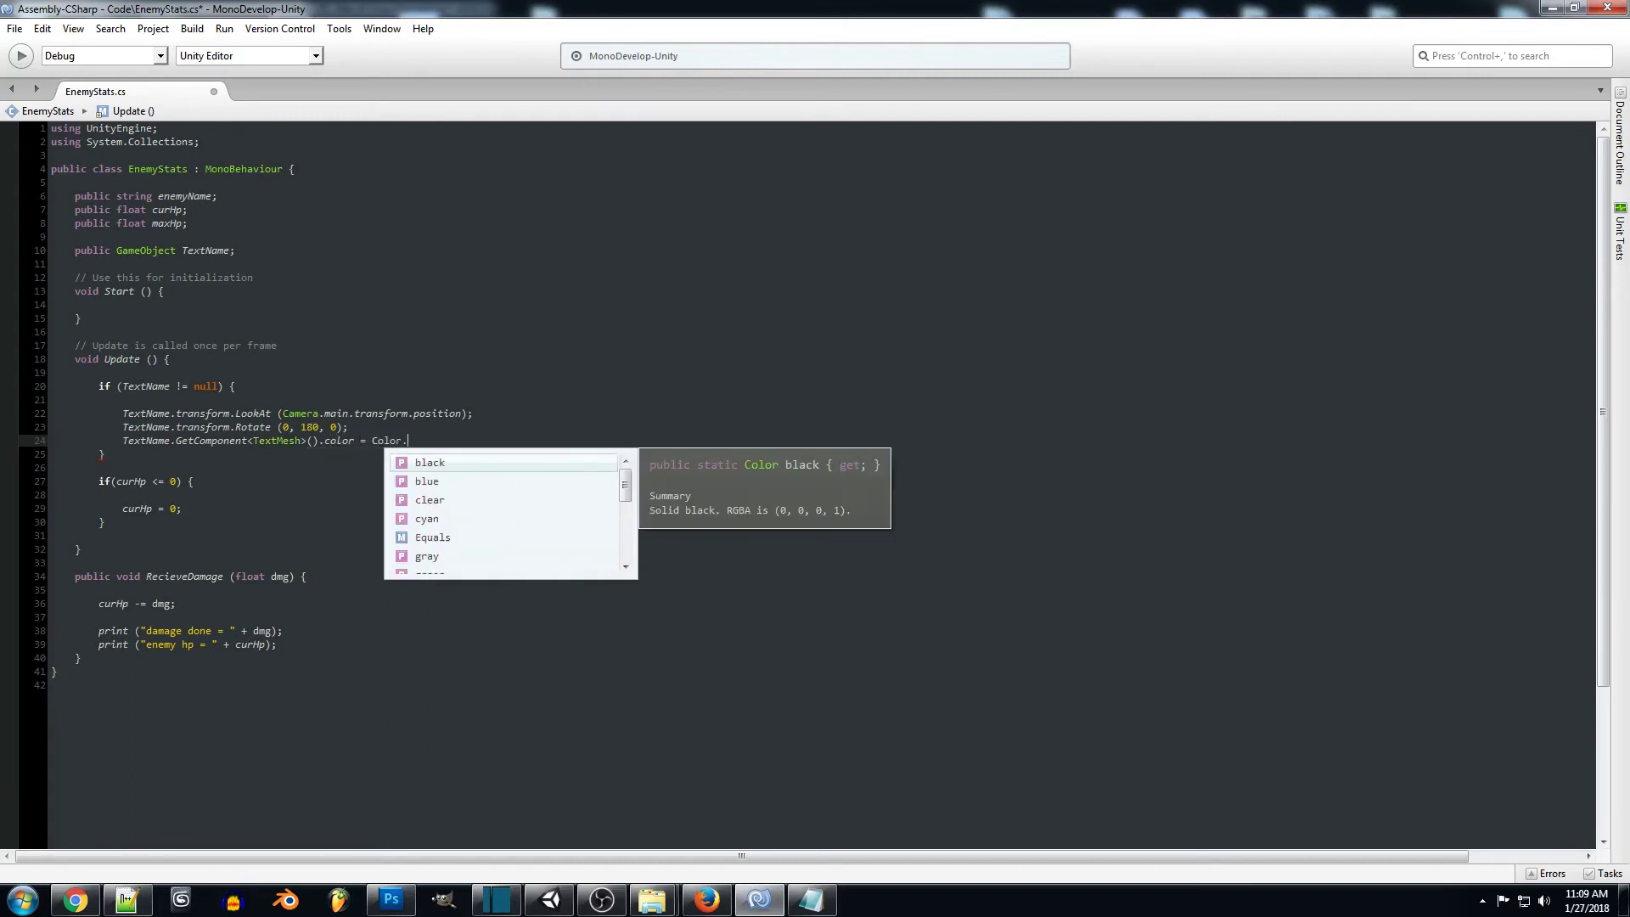
pyautogui.scroll(-3, 494, 531)
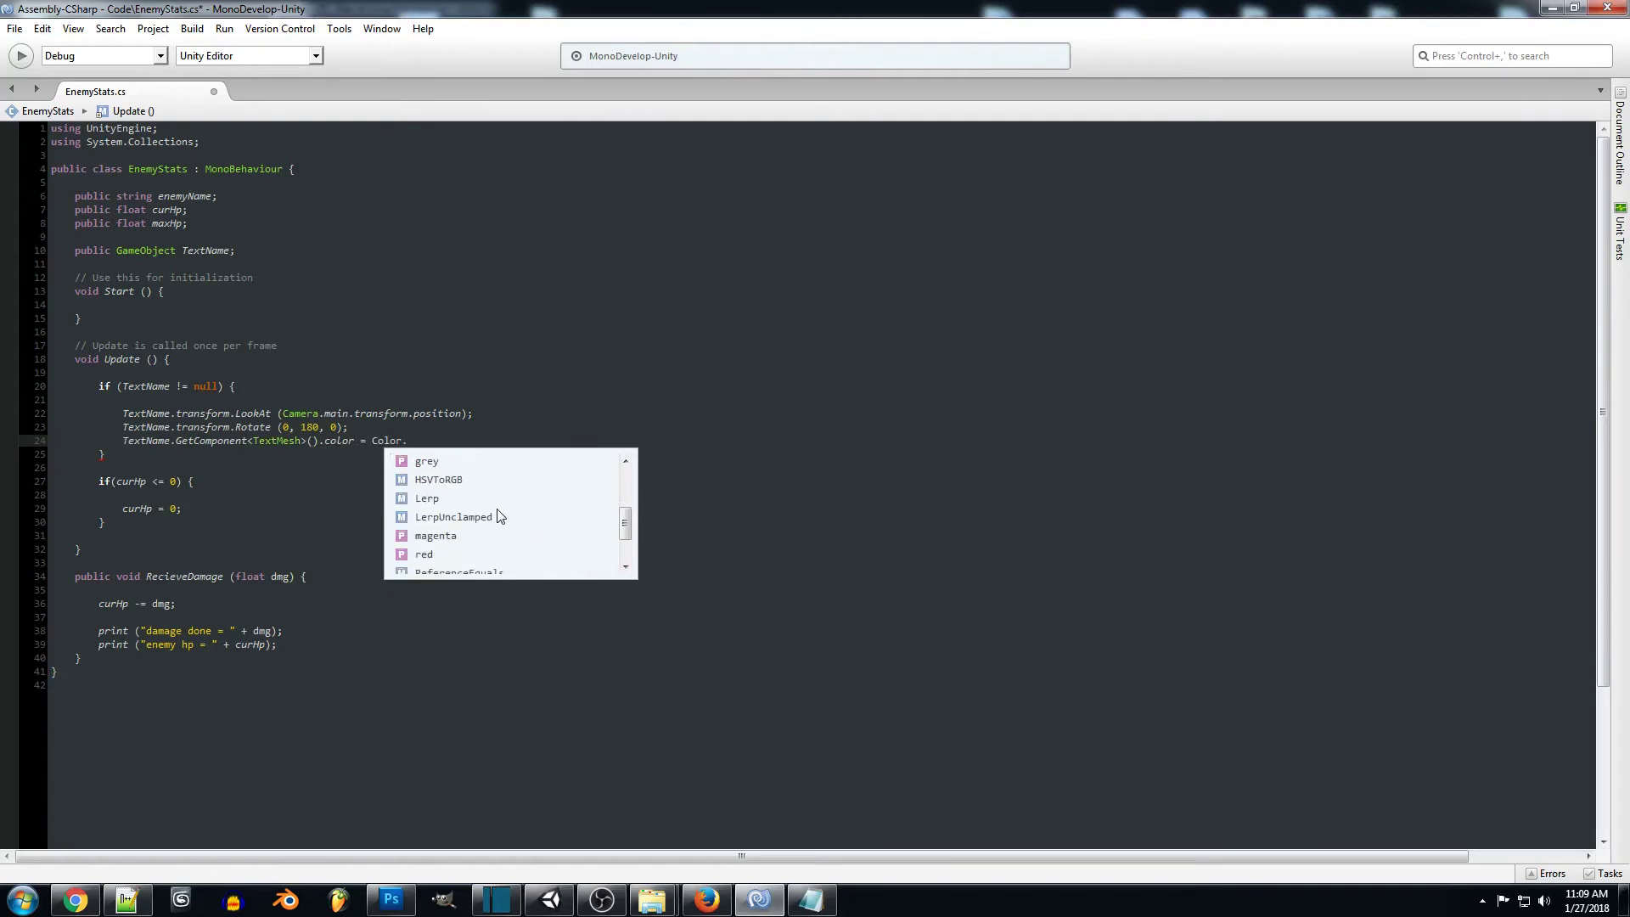
pyautogui.scroll(3, 501, 518)
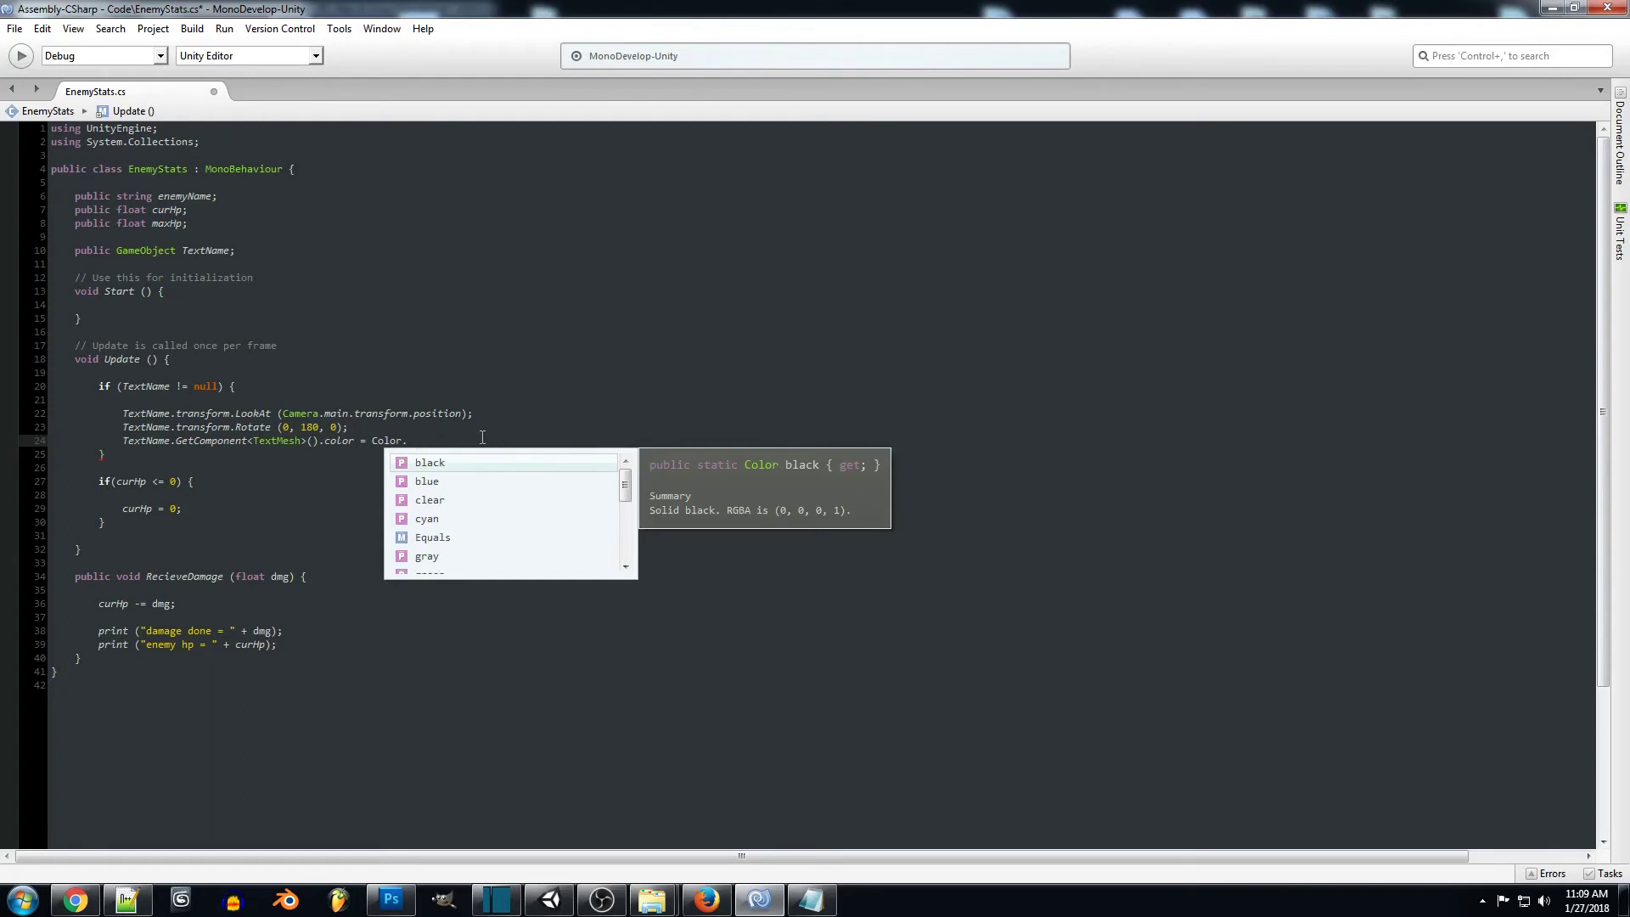
pyautogui.write('red;')
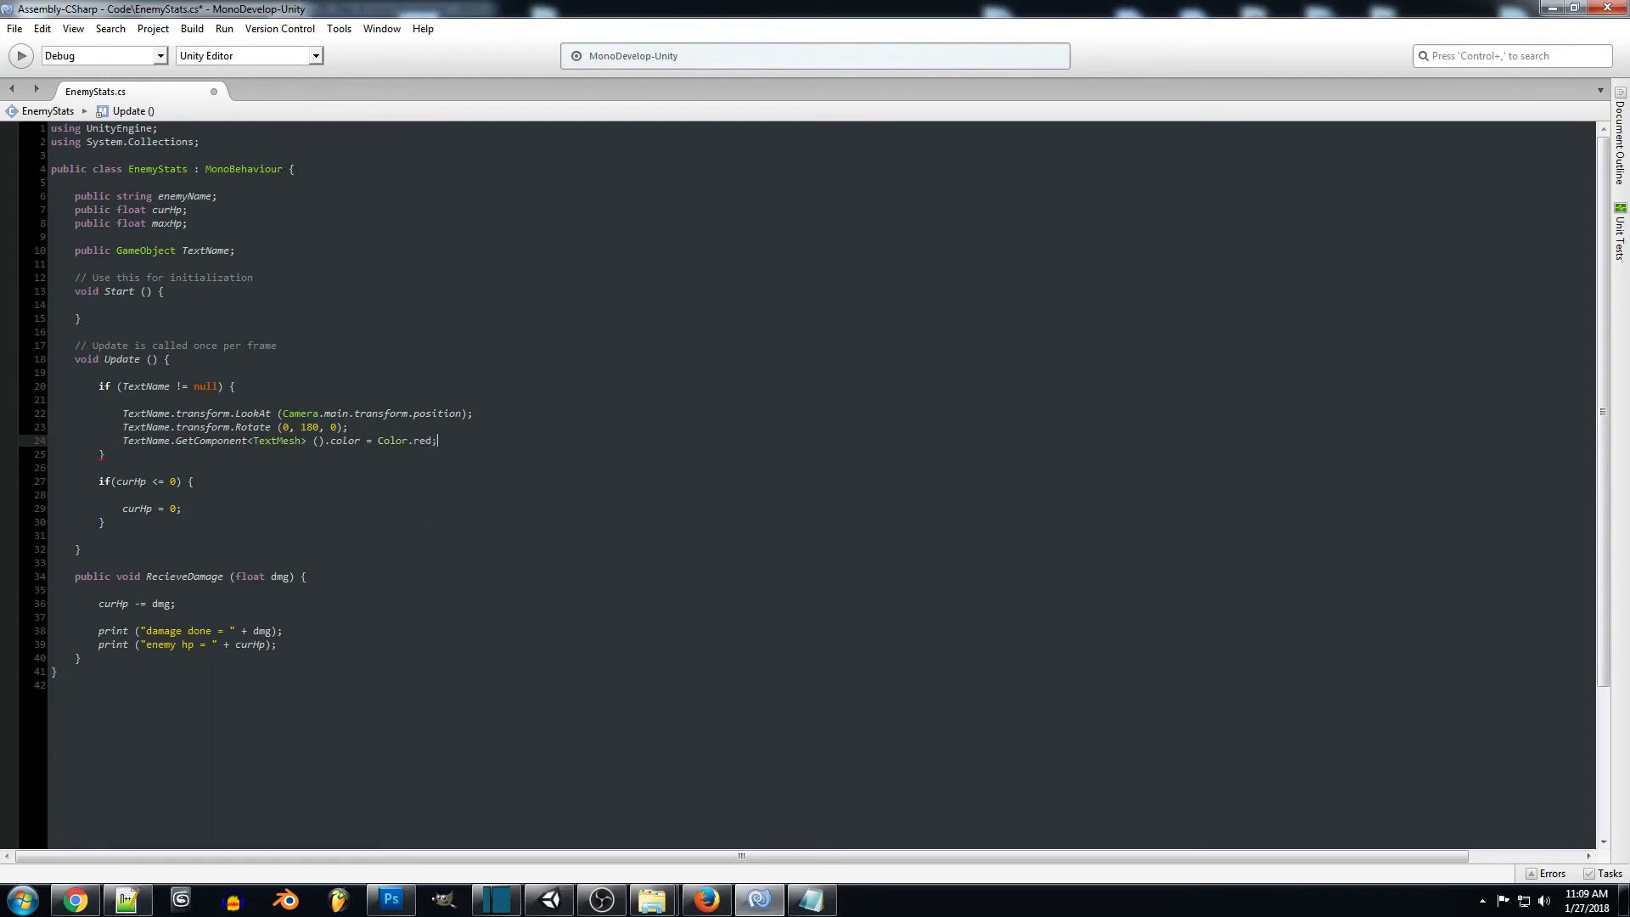
pyautogui.click(691, 417)
pyautogui.hotkey('ctrl', 's')
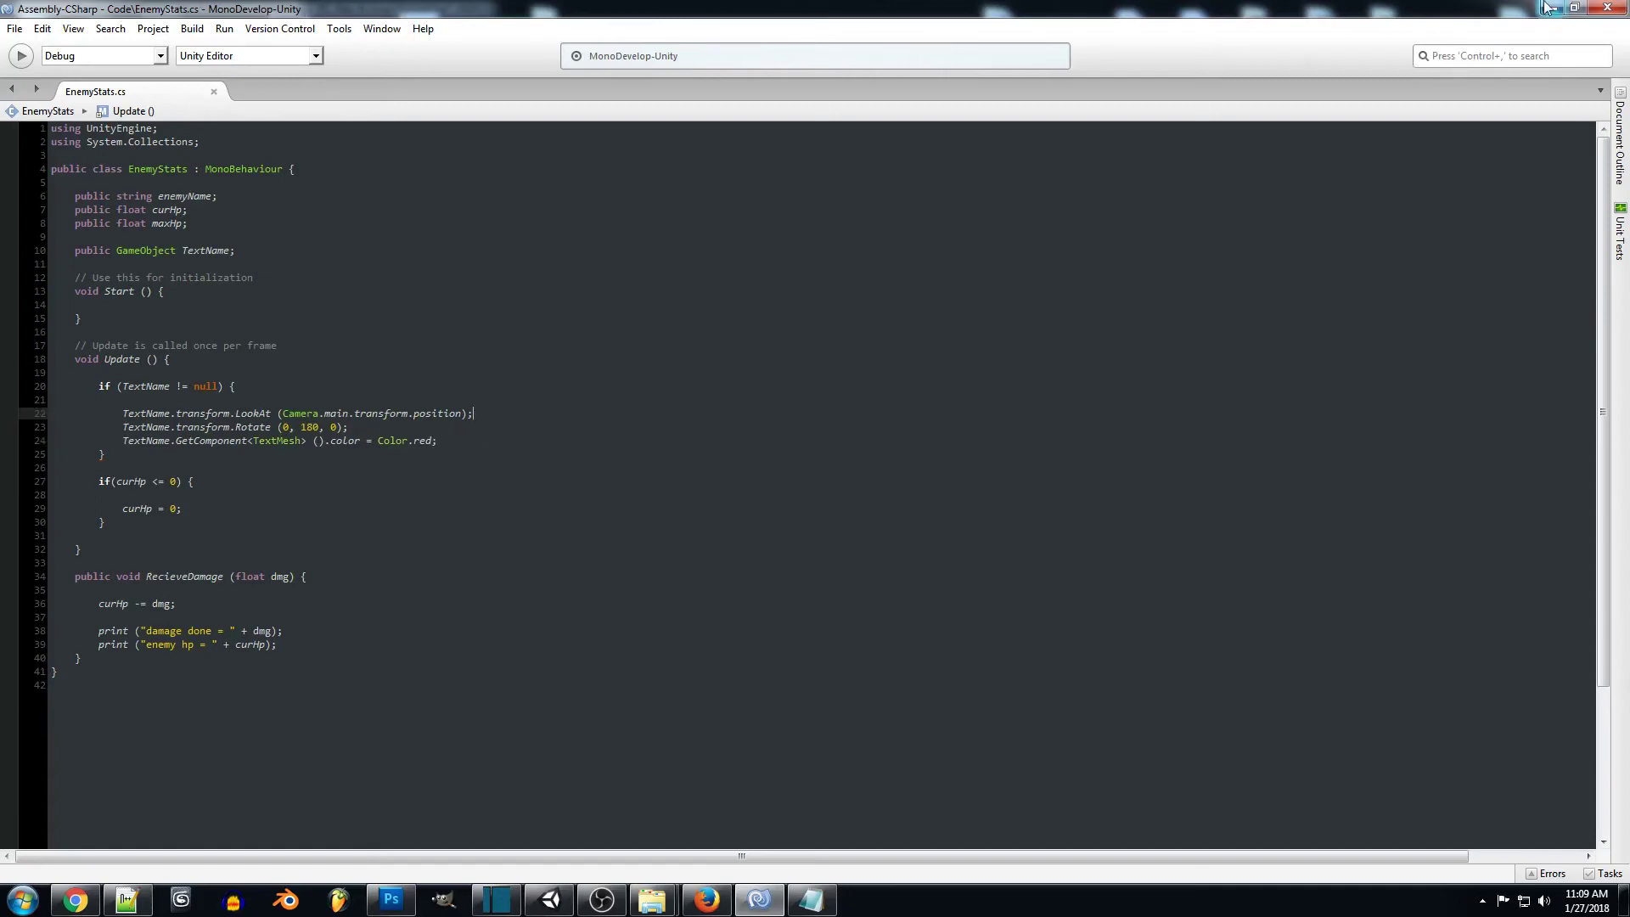
# Step: Switch to Unity and play-test the scene, checking the name text's color while moving around the statue
pyautogui.hotkey('alt', 'Tab')
pyautogui.click(788, 49)
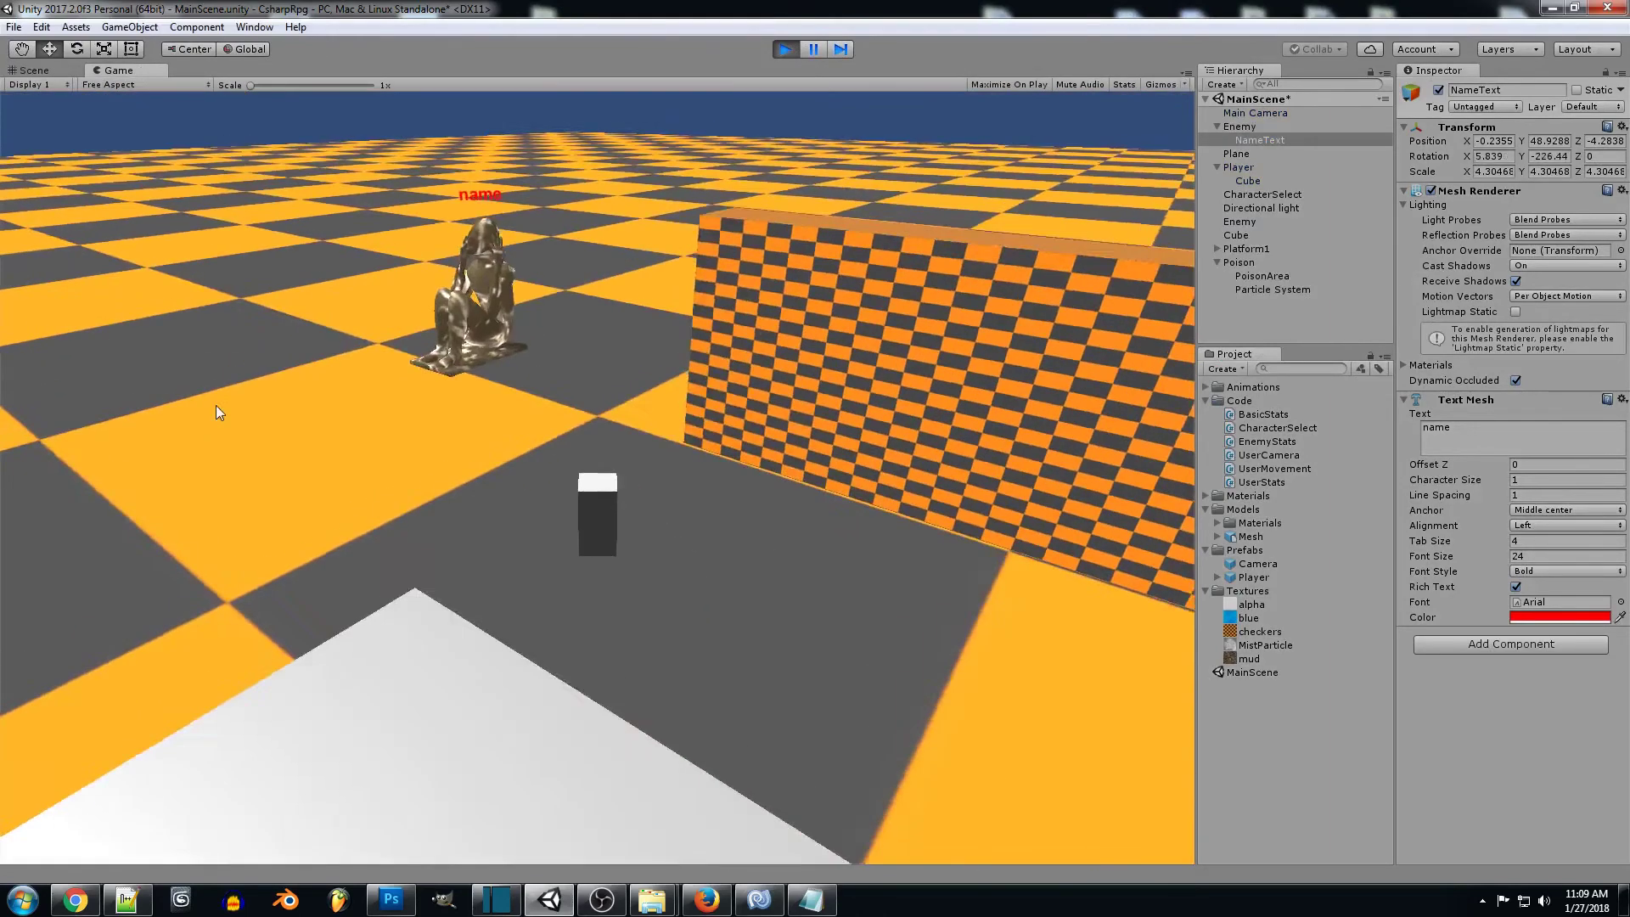
pyautogui.moveTo(216, 405); pyautogui.dragTo(161, 395, button='right')
pyautogui.press('w')
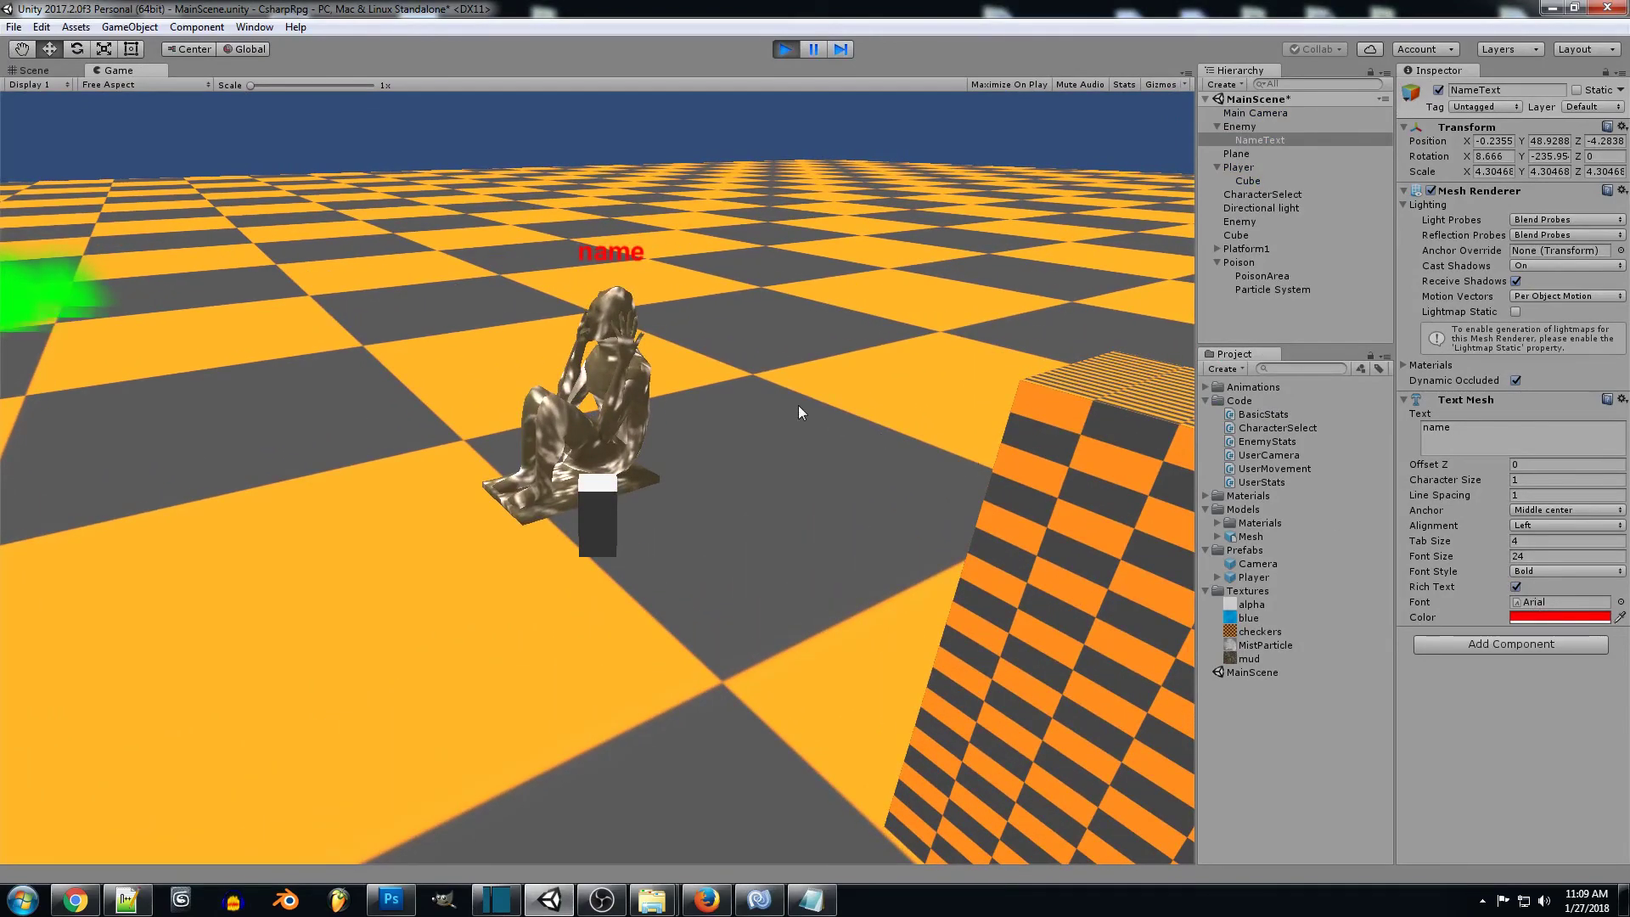
pyautogui.moveTo(797, 405); pyautogui.dragTo(396, 404, button='right')
pyautogui.moveTo(397, 411); pyautogui.dragTo(798, 389)
pyautogui.moveTo(798, 388); pyautogui.dragTo(828, 385, button='right')
pyautogui.press('a')
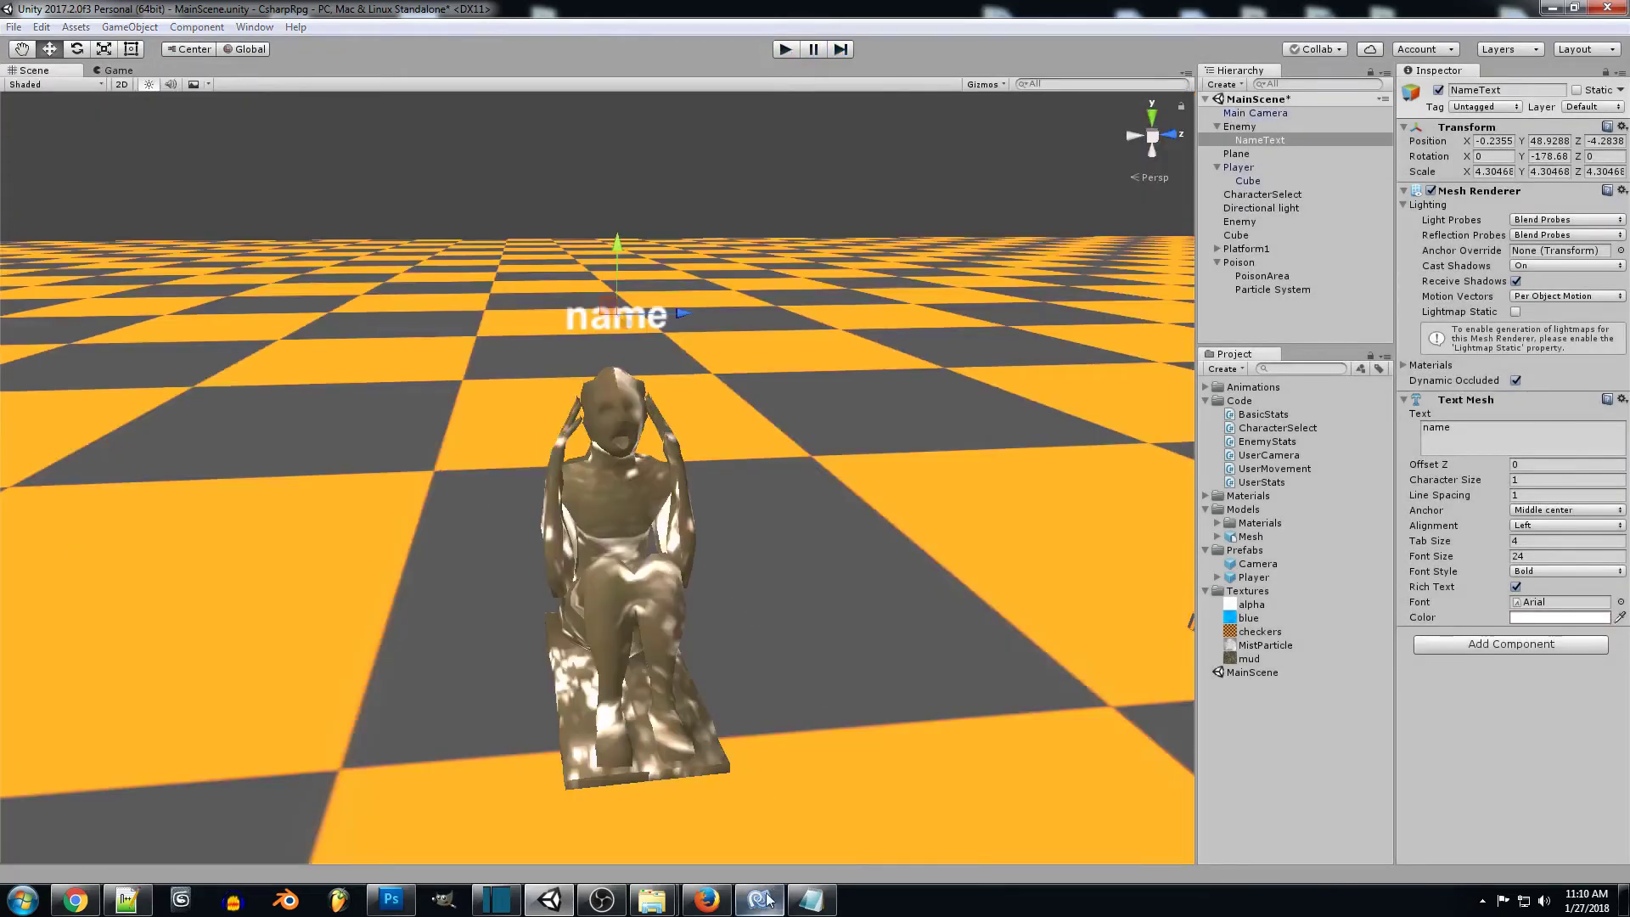
# Step: In MonoDevelop, declare public bool isSelected; below the TextName variable in EnemyStats
pyautogui.click(761, 899)
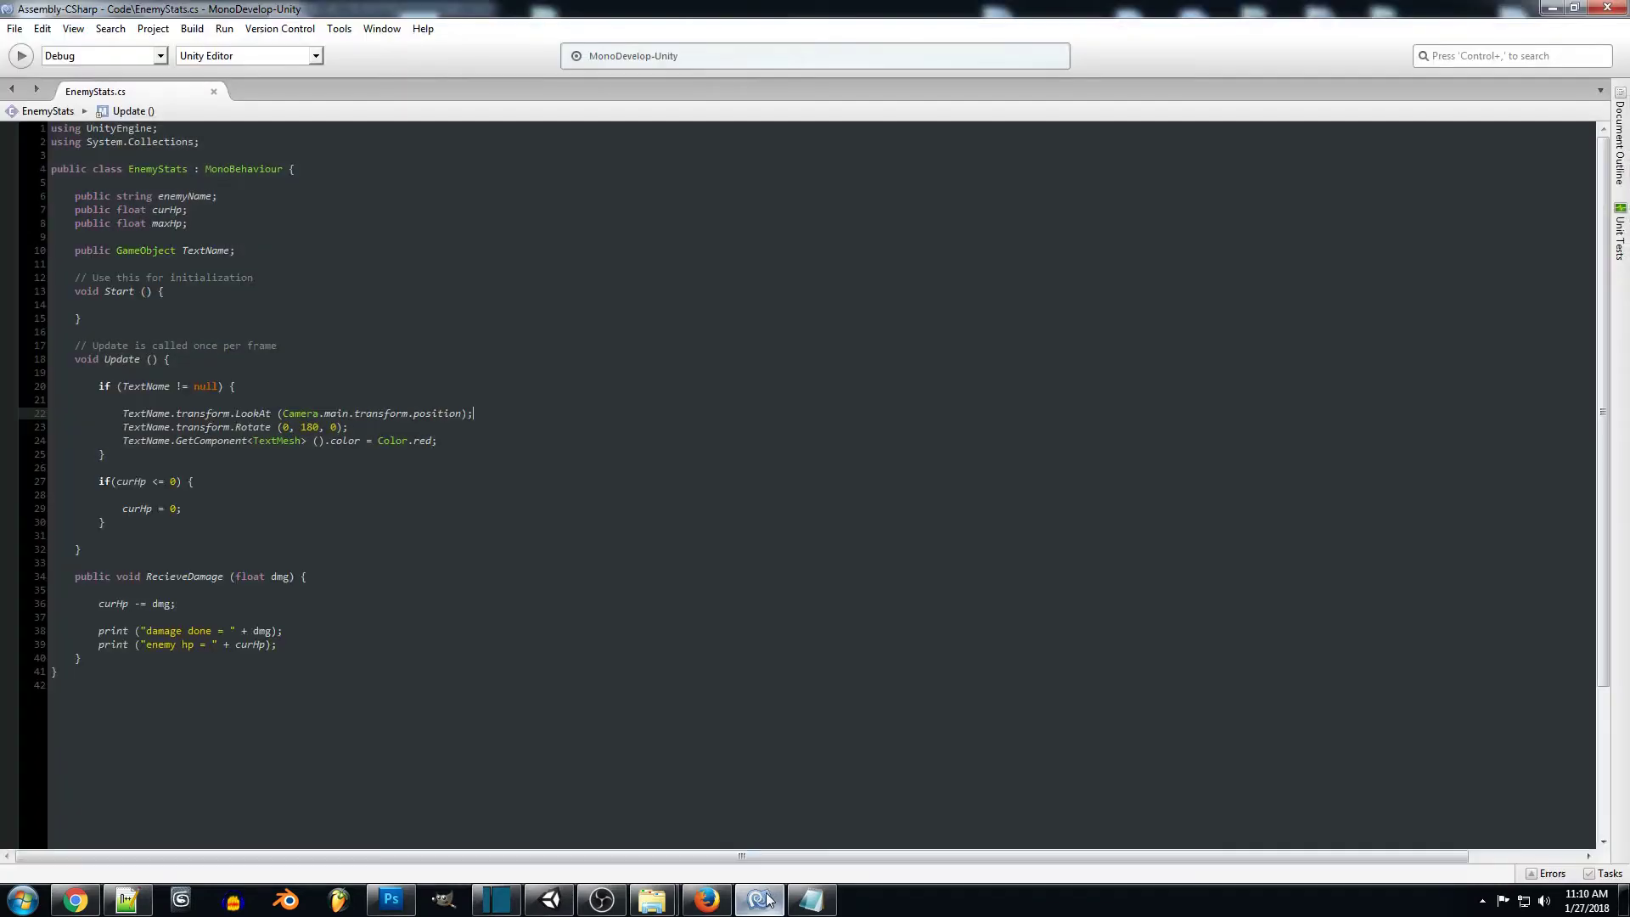
pyautogui.click(475, 351)
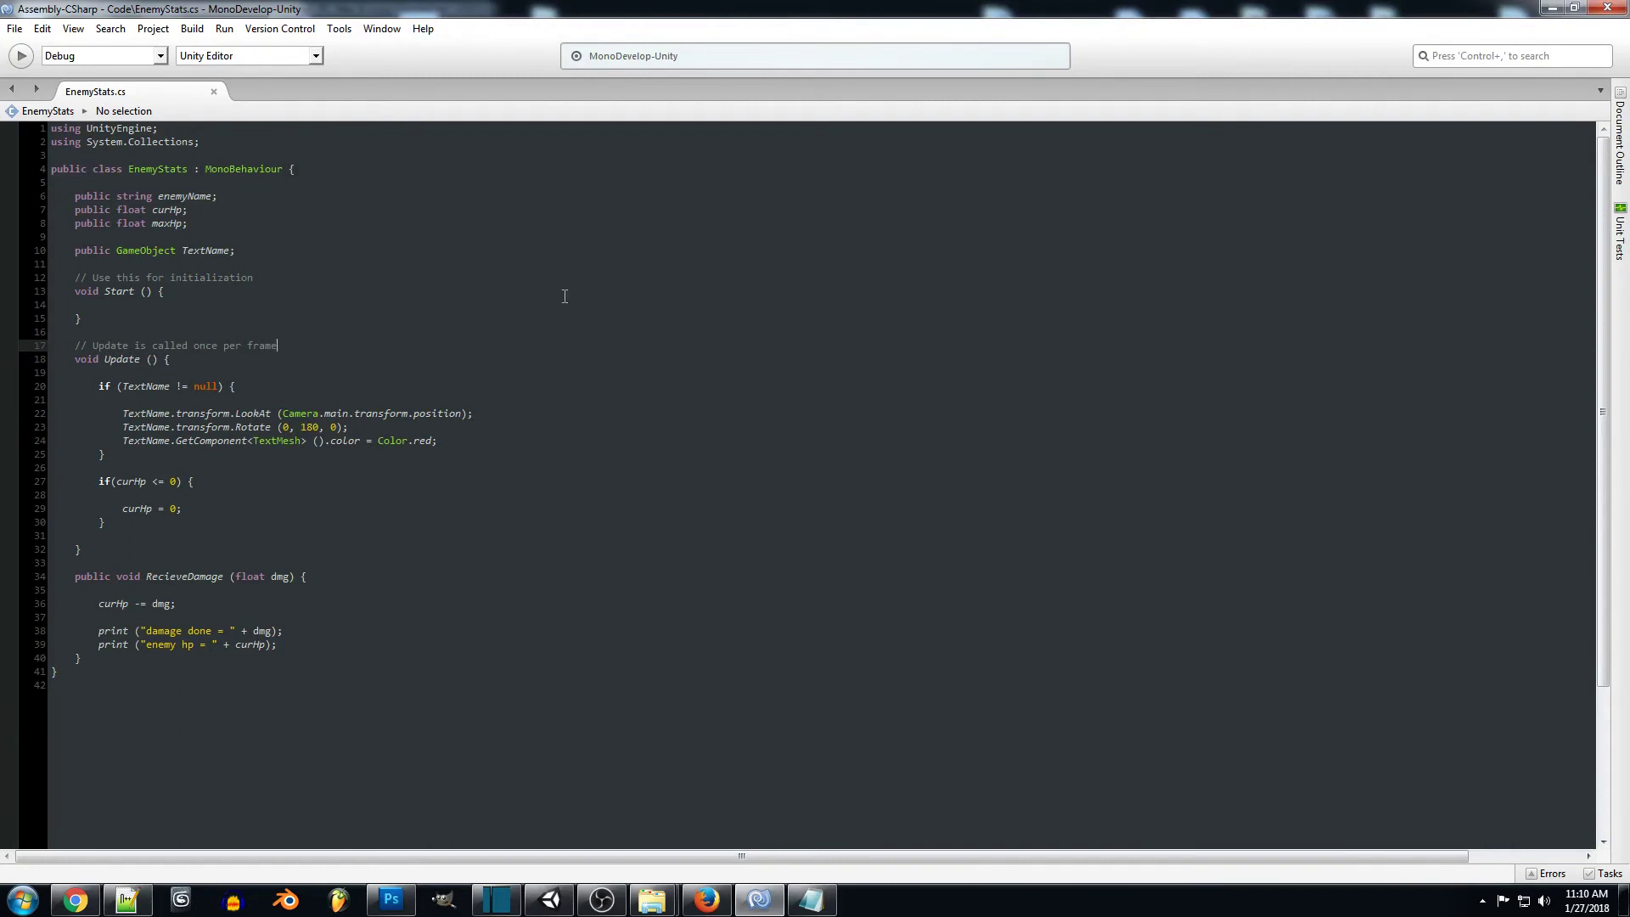
pyautogui.click(285, 252)
pyautogui.press('Return')
pyautogui.write('public ')
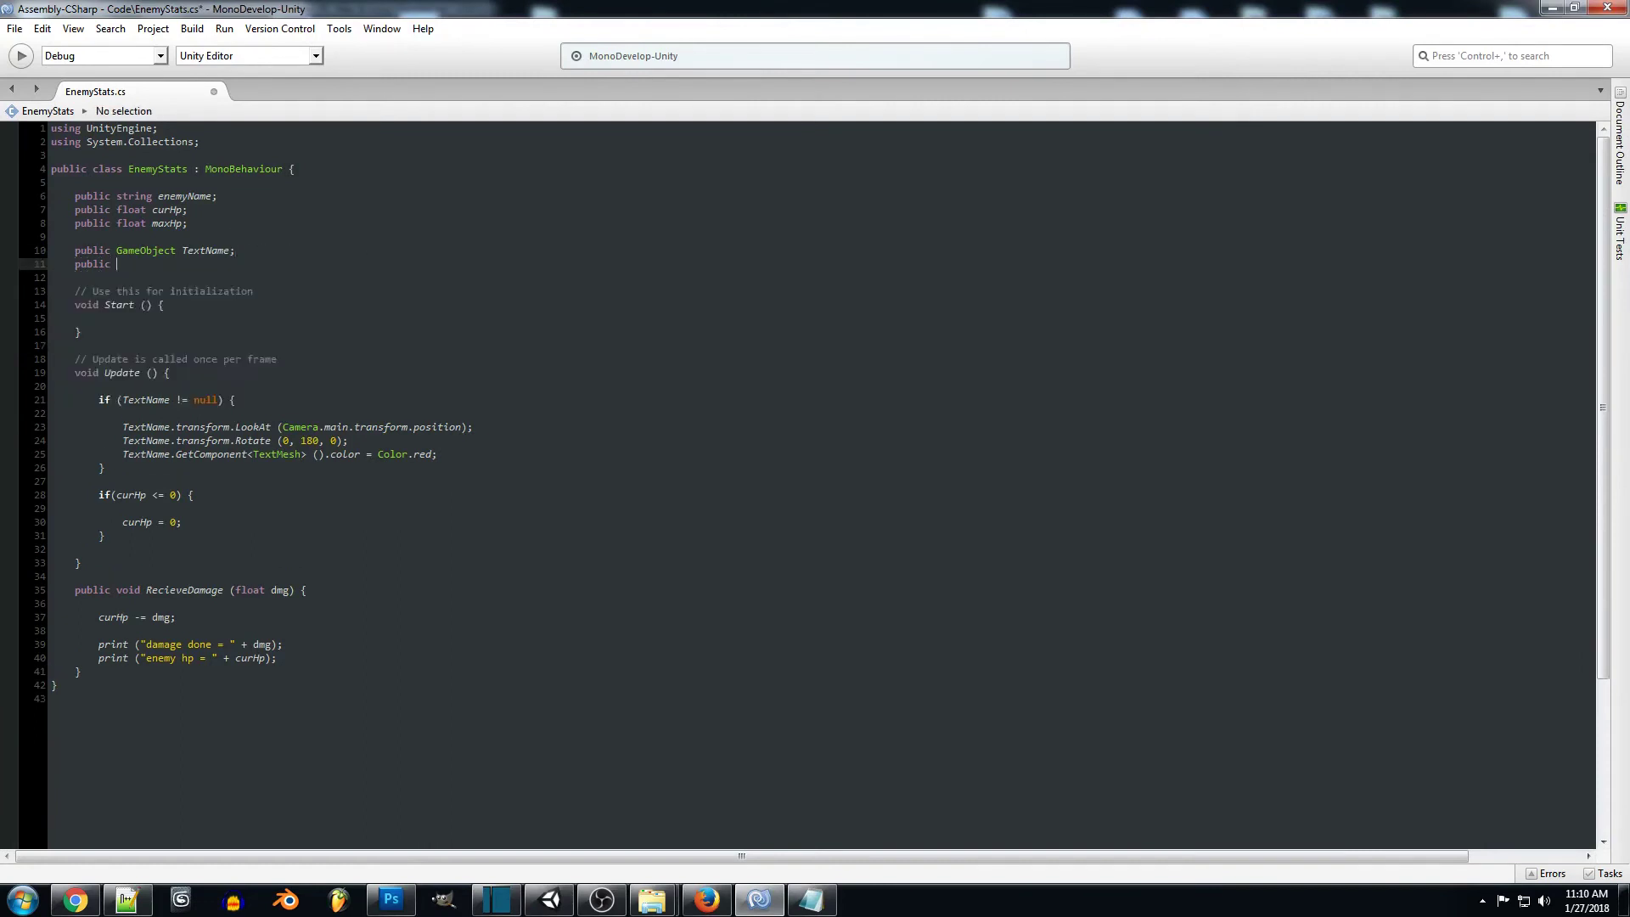
pyautogui.write('bool isSelected;')
pyautogui.click(253, 399)
pyautogui.click(153, 386)
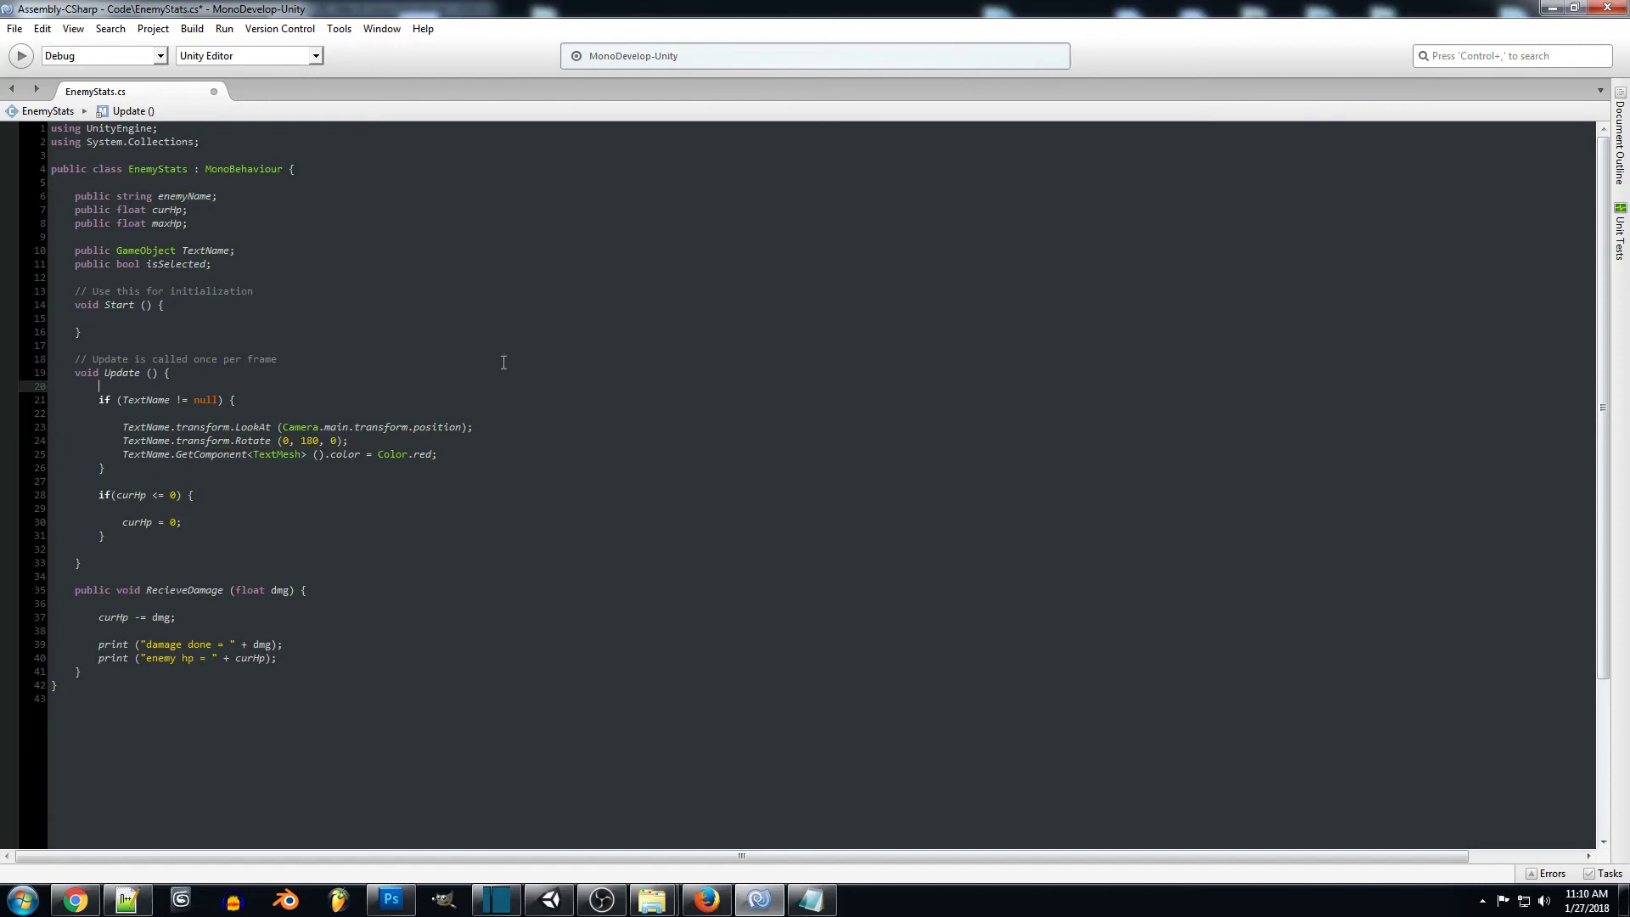
pyautogui.click(242, 265)
pyautogui.click(416, 384)
pyautogui.click(284, 399)
pyautogui.click(321, 464)
pyautogui.click(341, 395)
pyautogui.click(332, 377)
# Step: Duplicate the Color.red line directly below itself and change the copy's assignment to text = "Nightmare";
pyautogui.moveTo(443, 464); pyautogui.dragTo(120, 450)
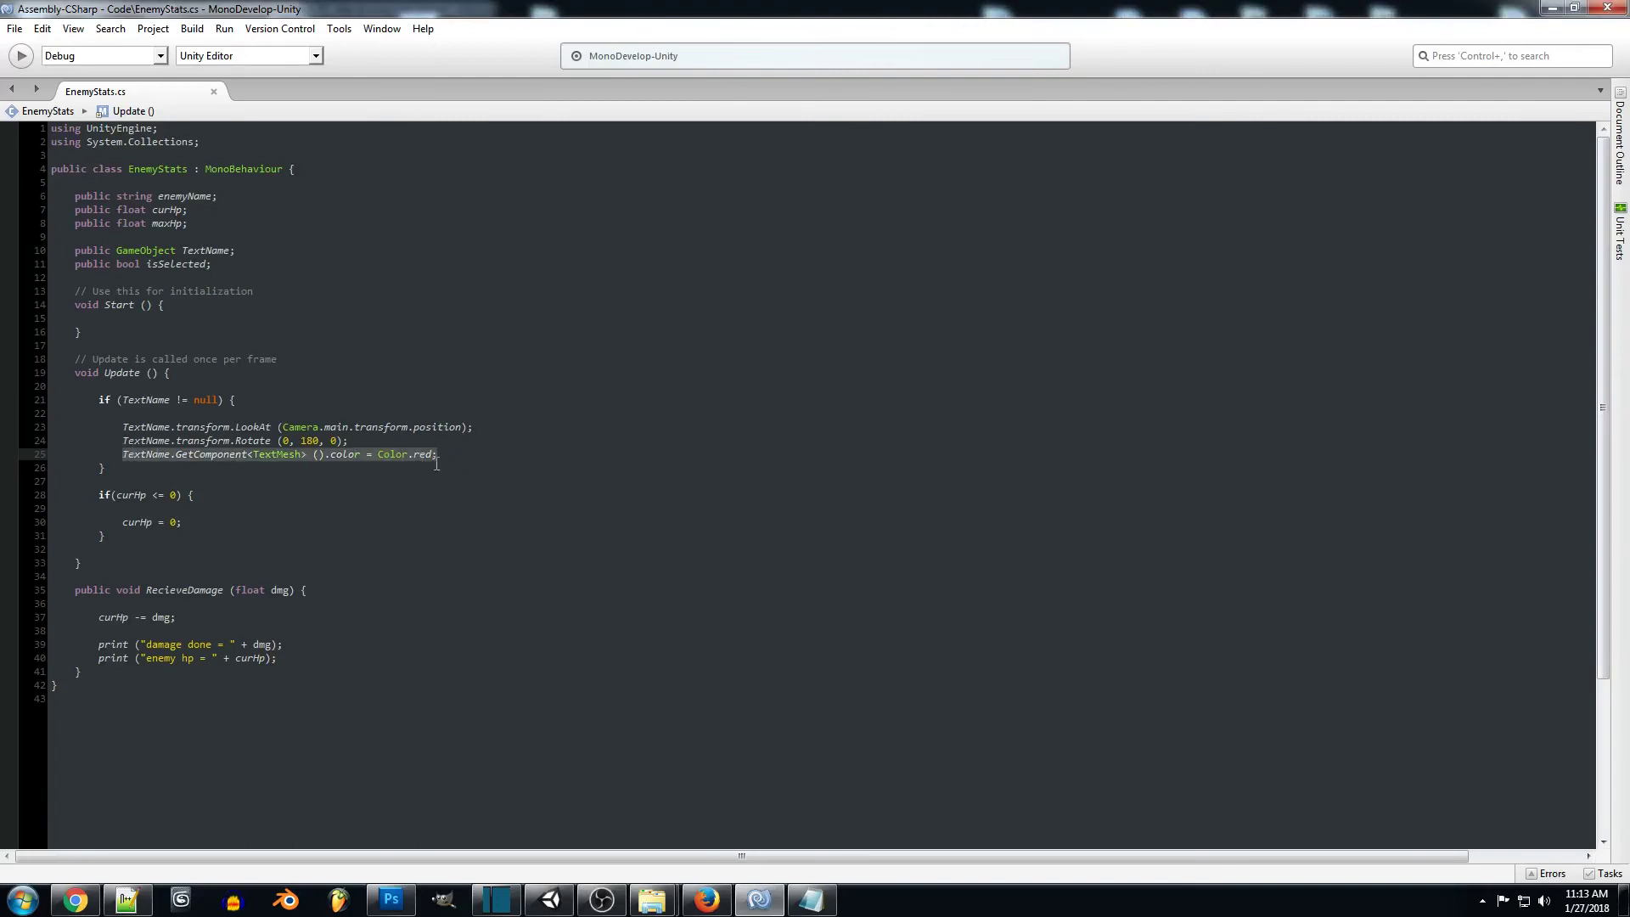
pyautogui.hotkey('ctrl', 'c')
pyautogui.click(554, 463)
pyautogui.press('Return')
pyautogui.hotkey('ctrl', 'v')
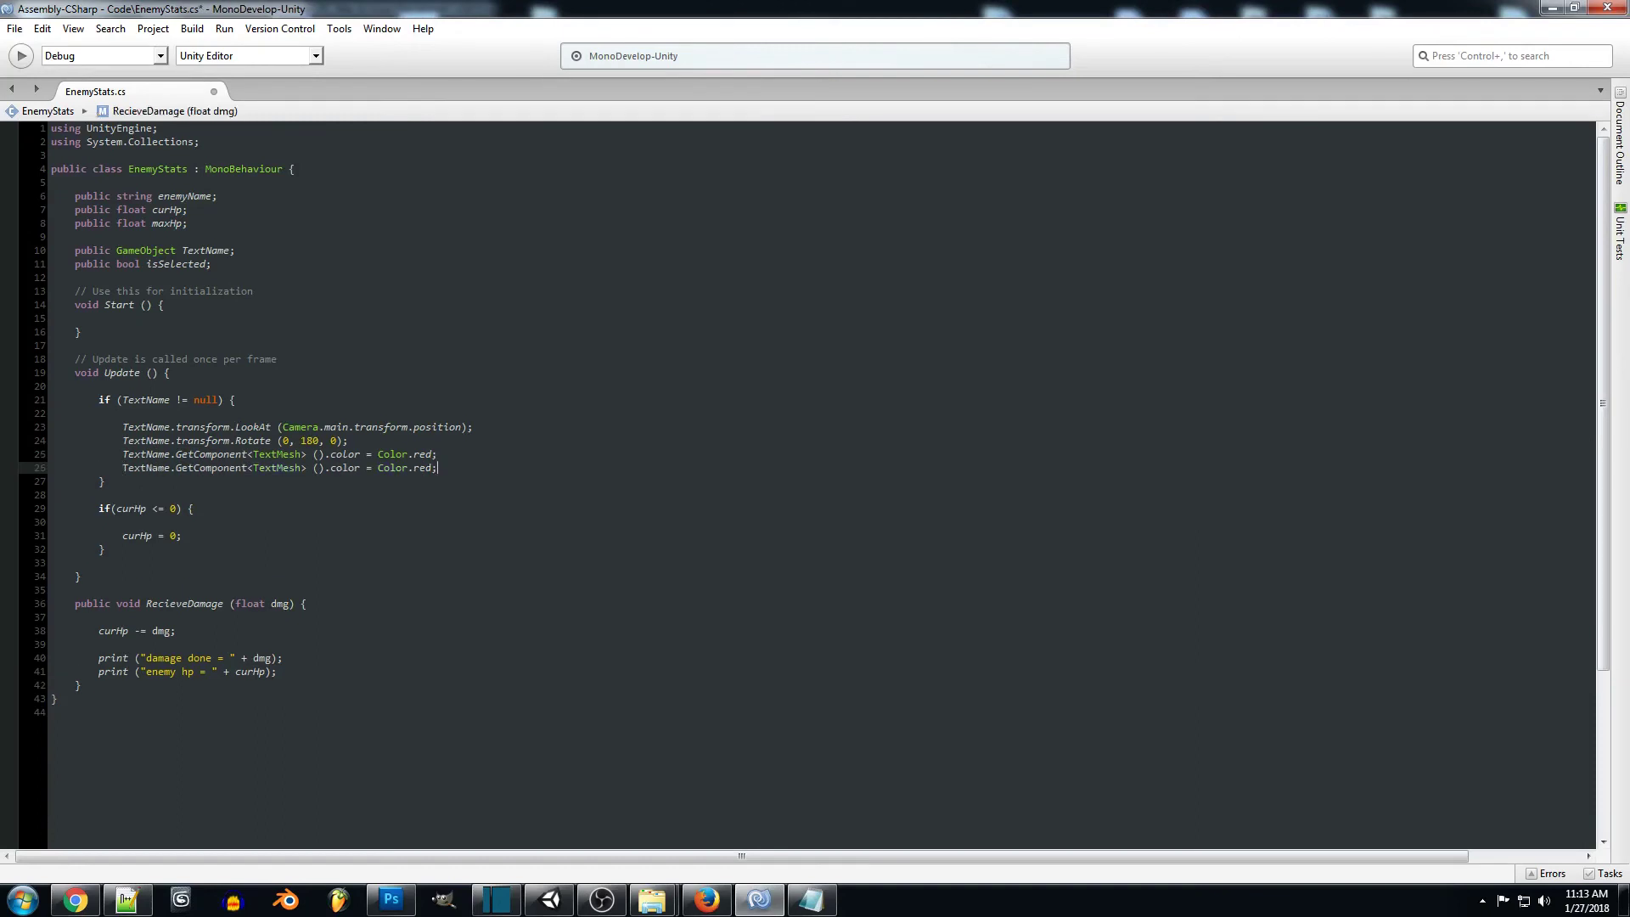
pyautogui.moveTo(460, 460); pyautogui.dragTo(334, 471)
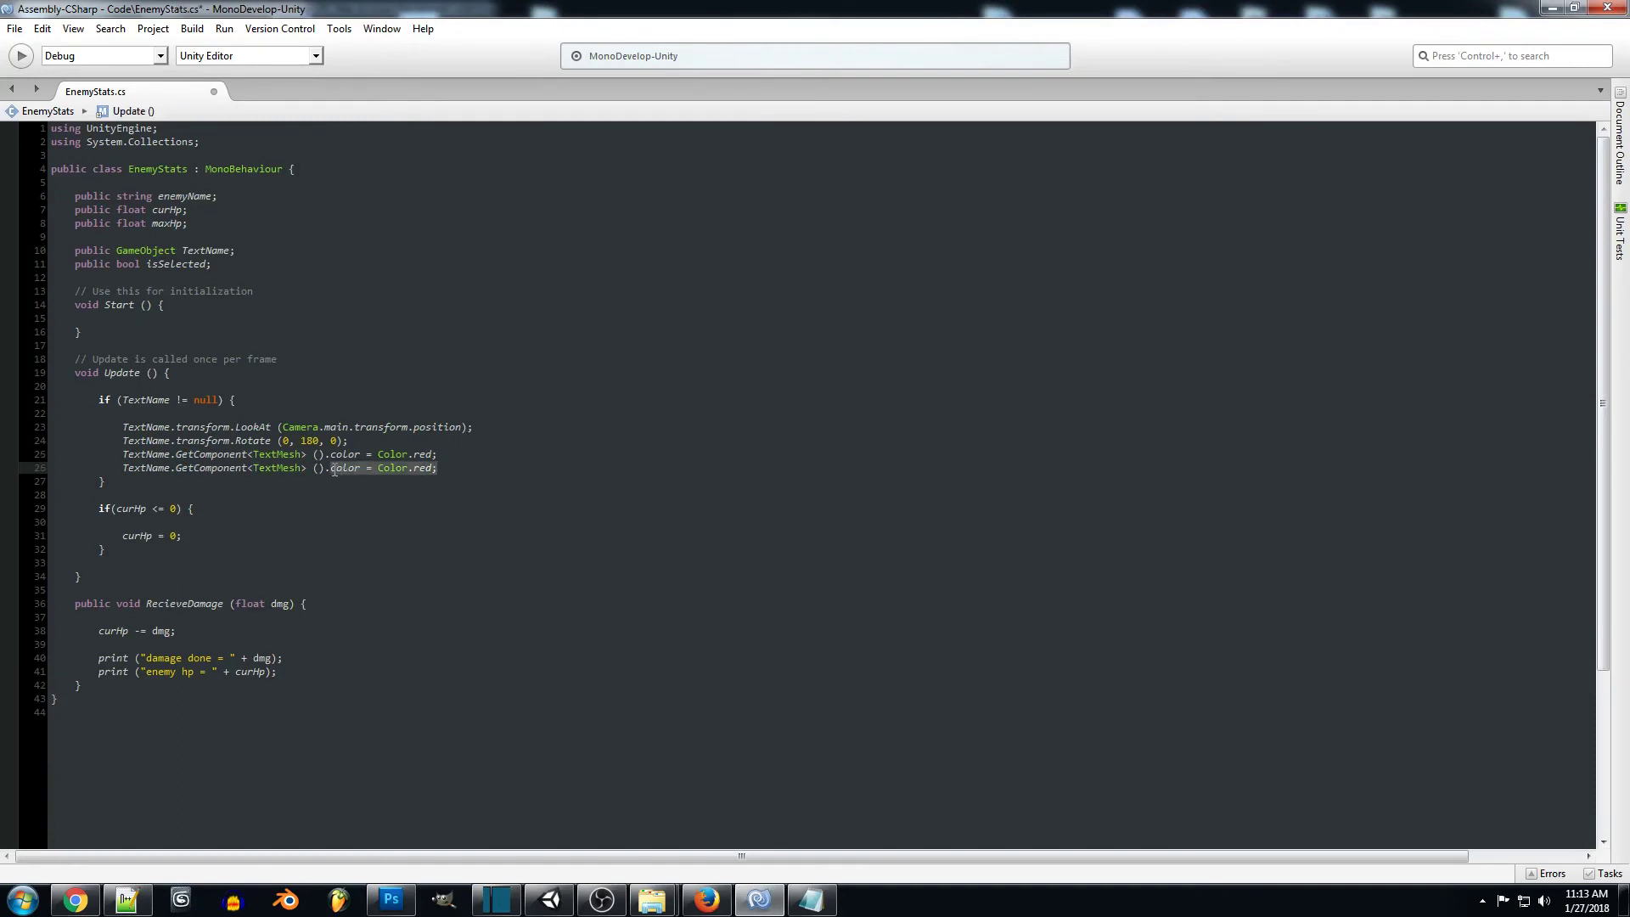
pyautogui.write('text = "Nightma')
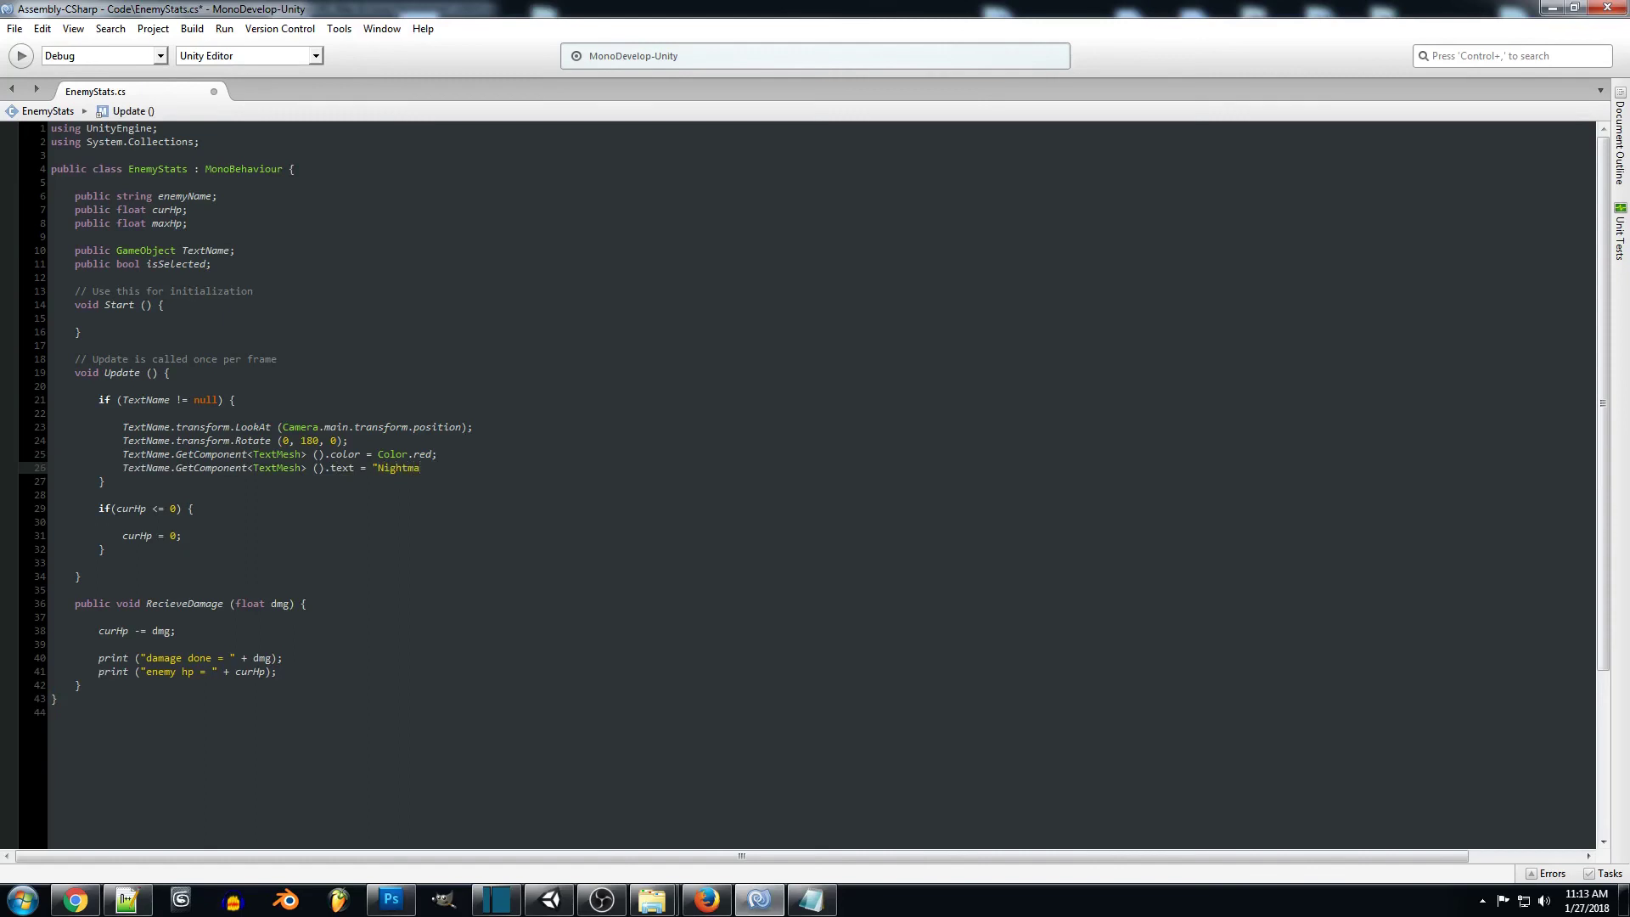
pyautogui.write('re";')
# Step: Replace the hard-coded Nightmare text in the assignment with "" + enemyName and save the script
pyautogui.click(188, 196)
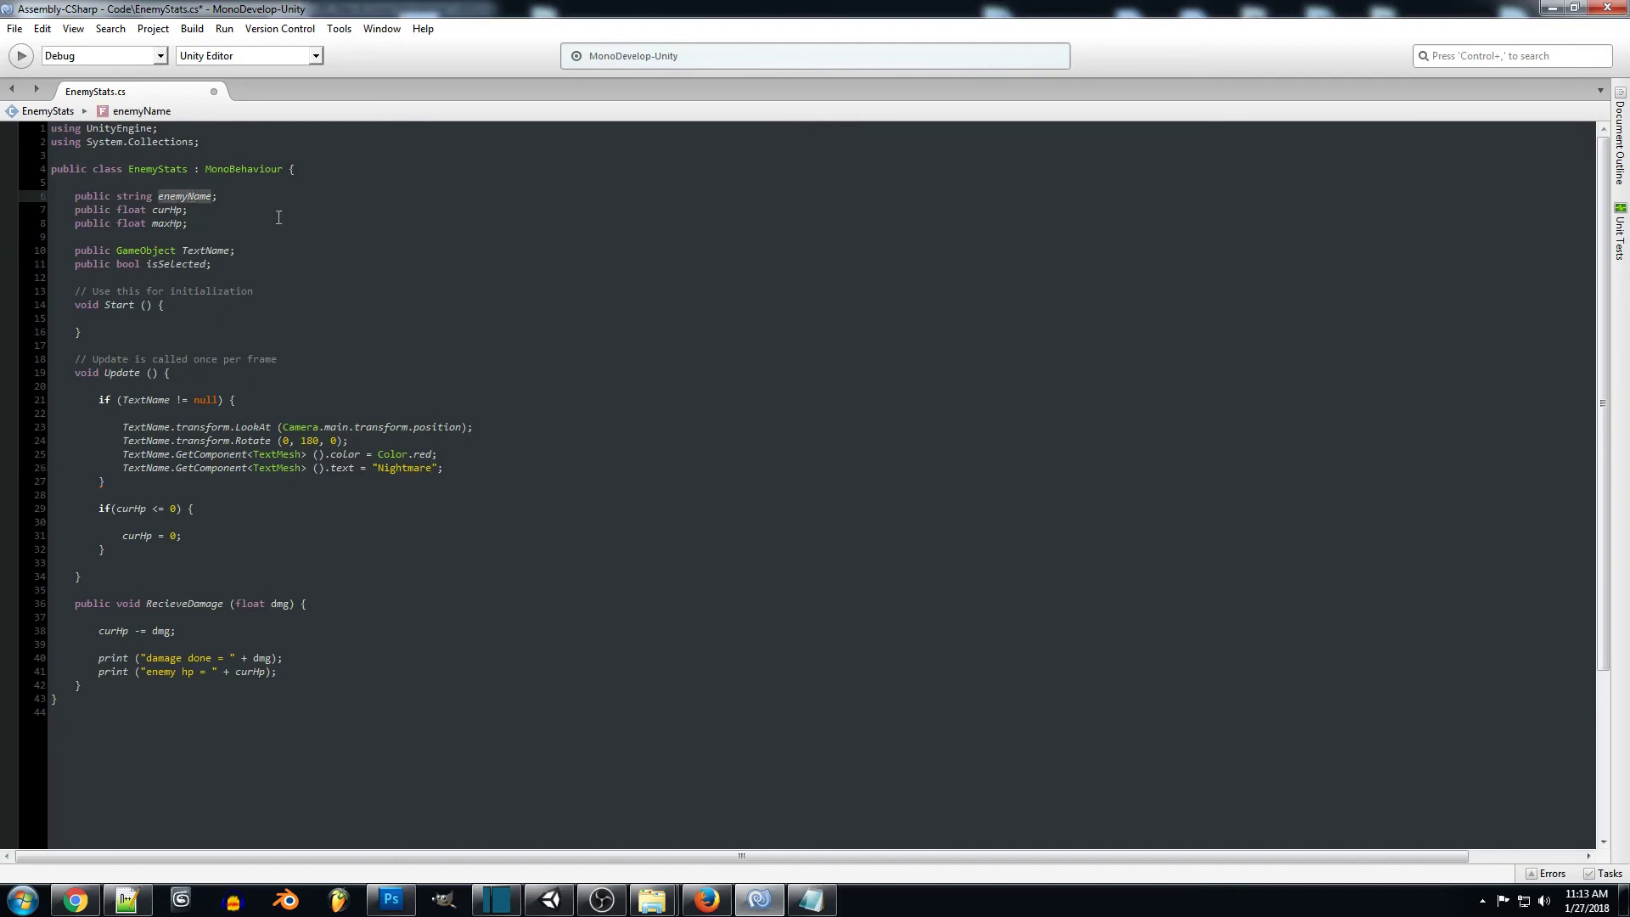
pyautogui.moveTo(435, 475); pyautogui.dragTo(383, 466)
pyautogui.press('BackSpace')
pyautogui.press('Right')
pyautogui.write('+ enemyName')
pyautogui.click(601, 458)
pyautogui.hotkey('ctrl', 's')
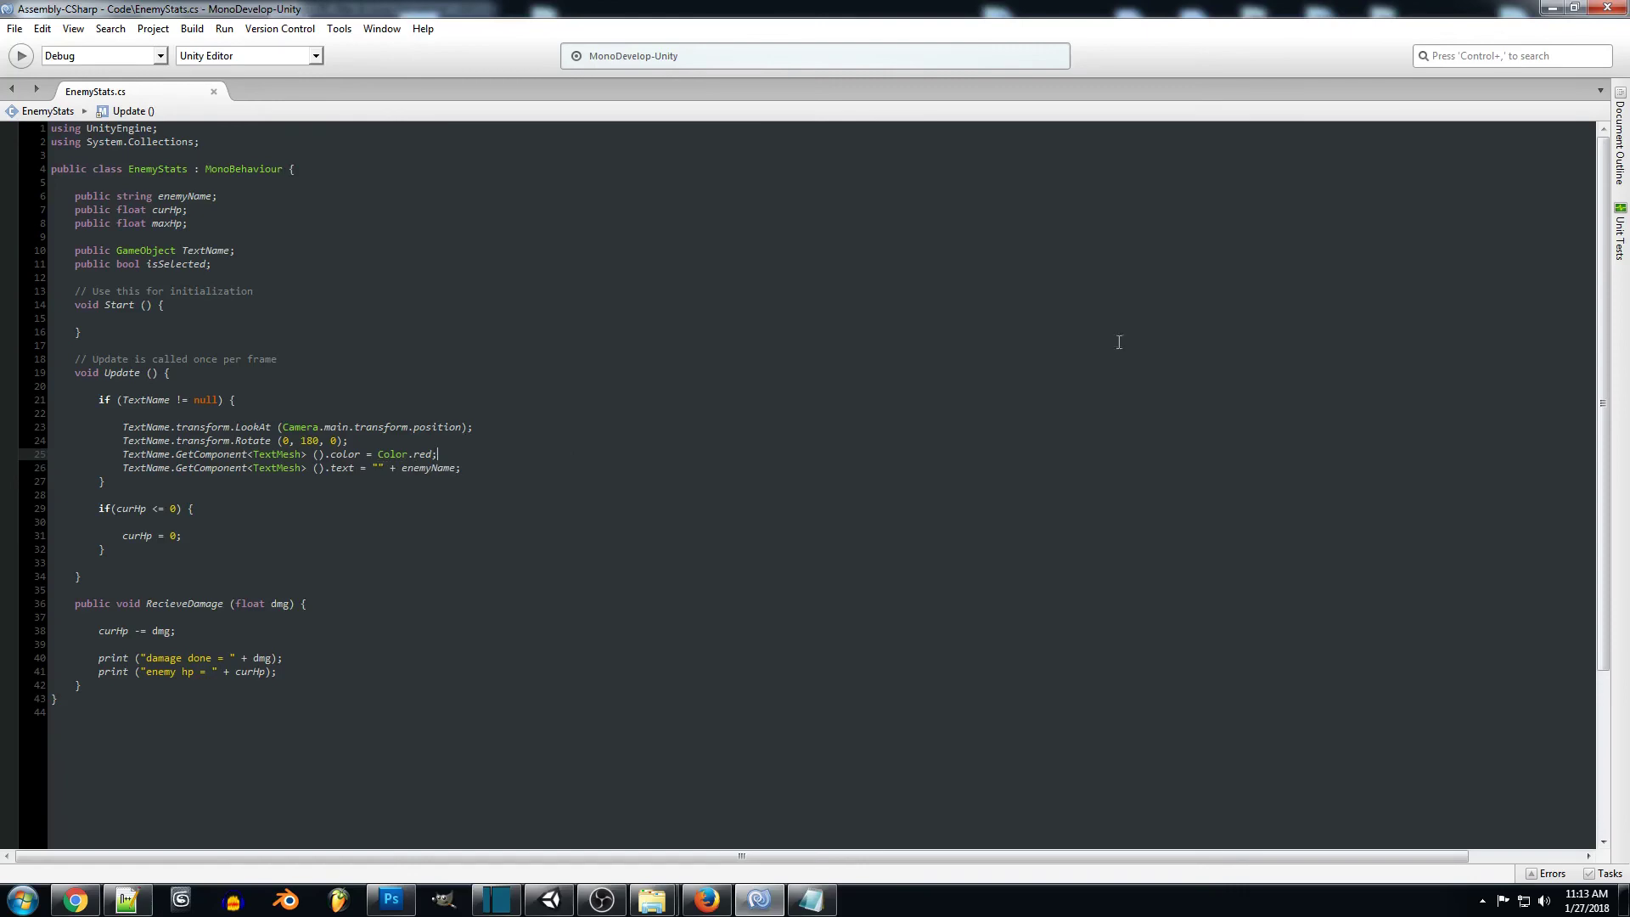
# Step: Back in Unity, select the Enemy object, run the game and approach the statue to check its displayed name
pyautogui.click(1552, 7)
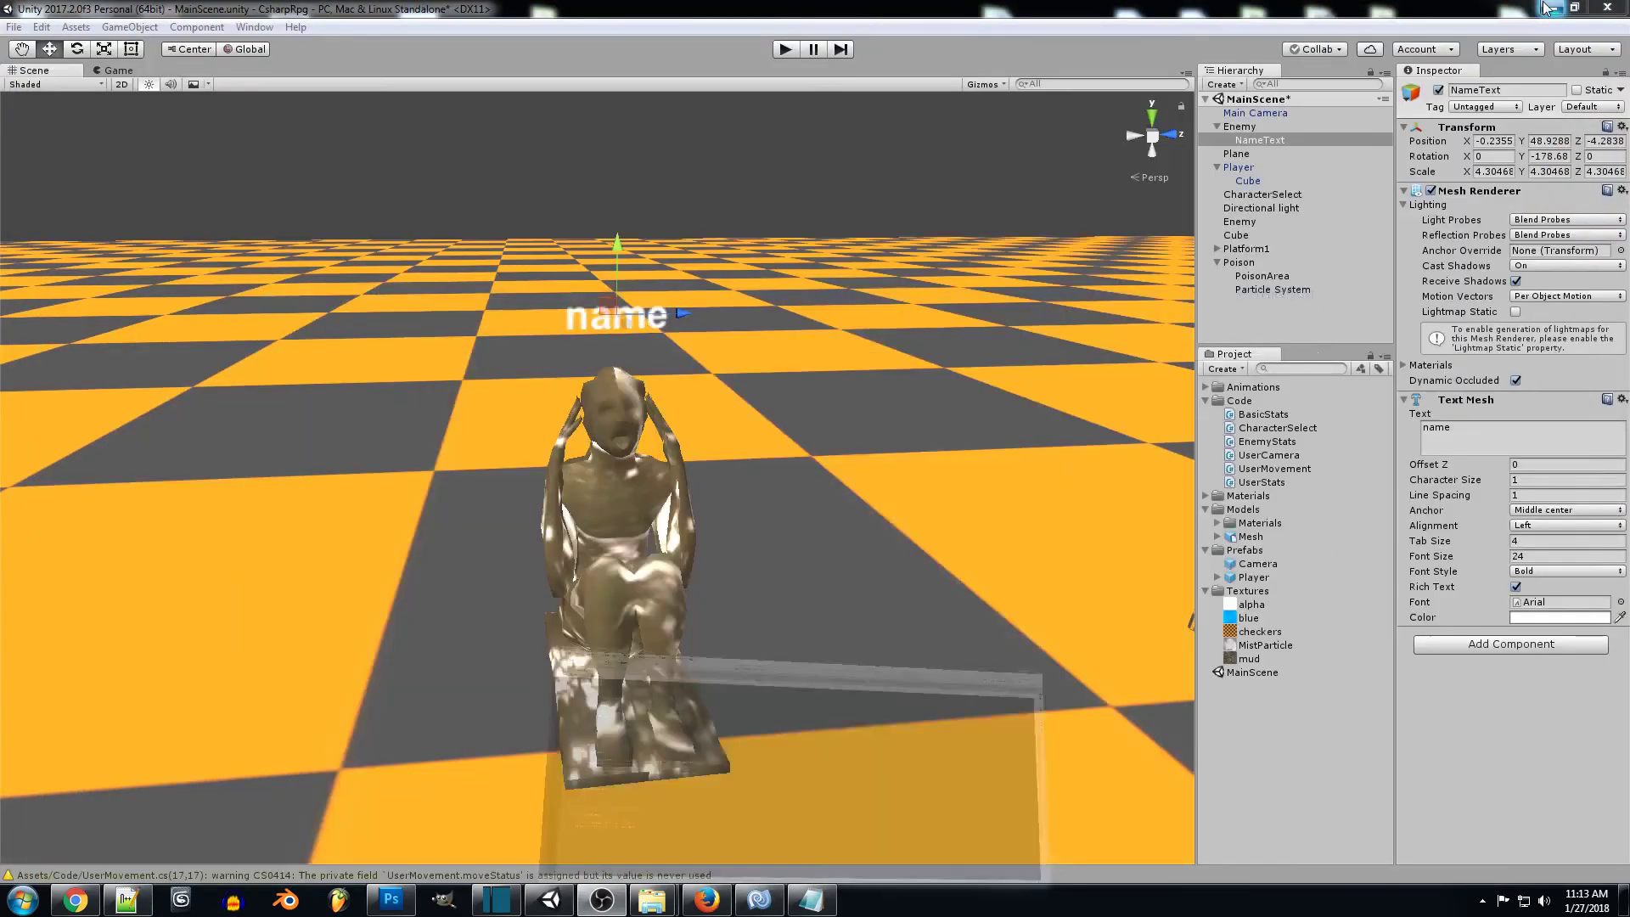
pyautogui.click(1271, 128)
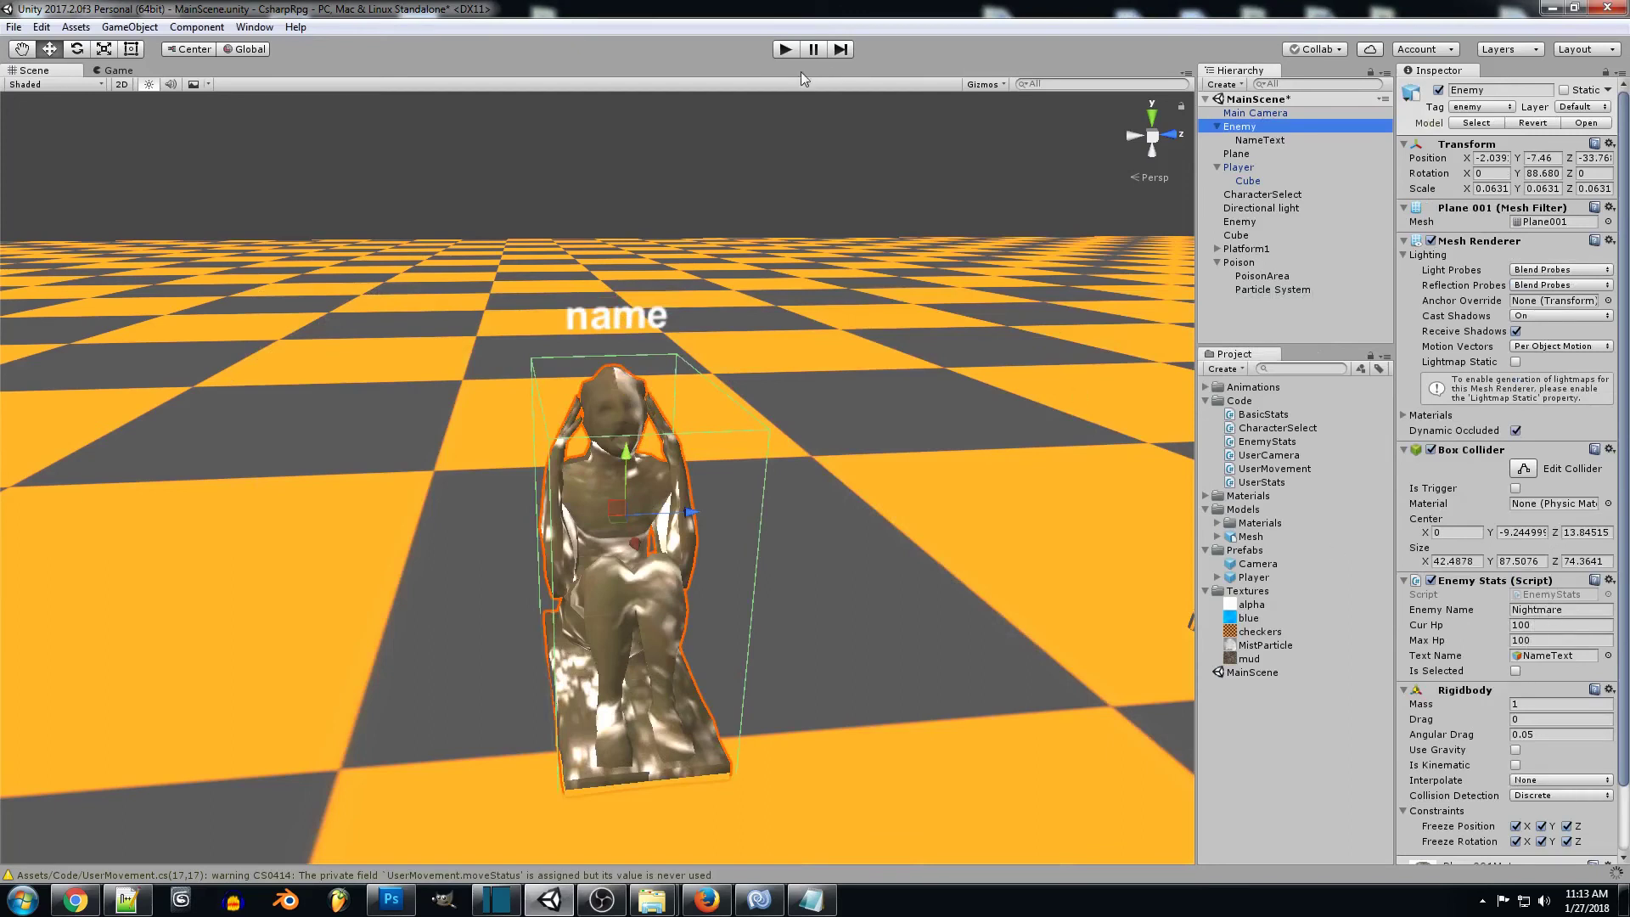
pyautogui.click(788, 48)
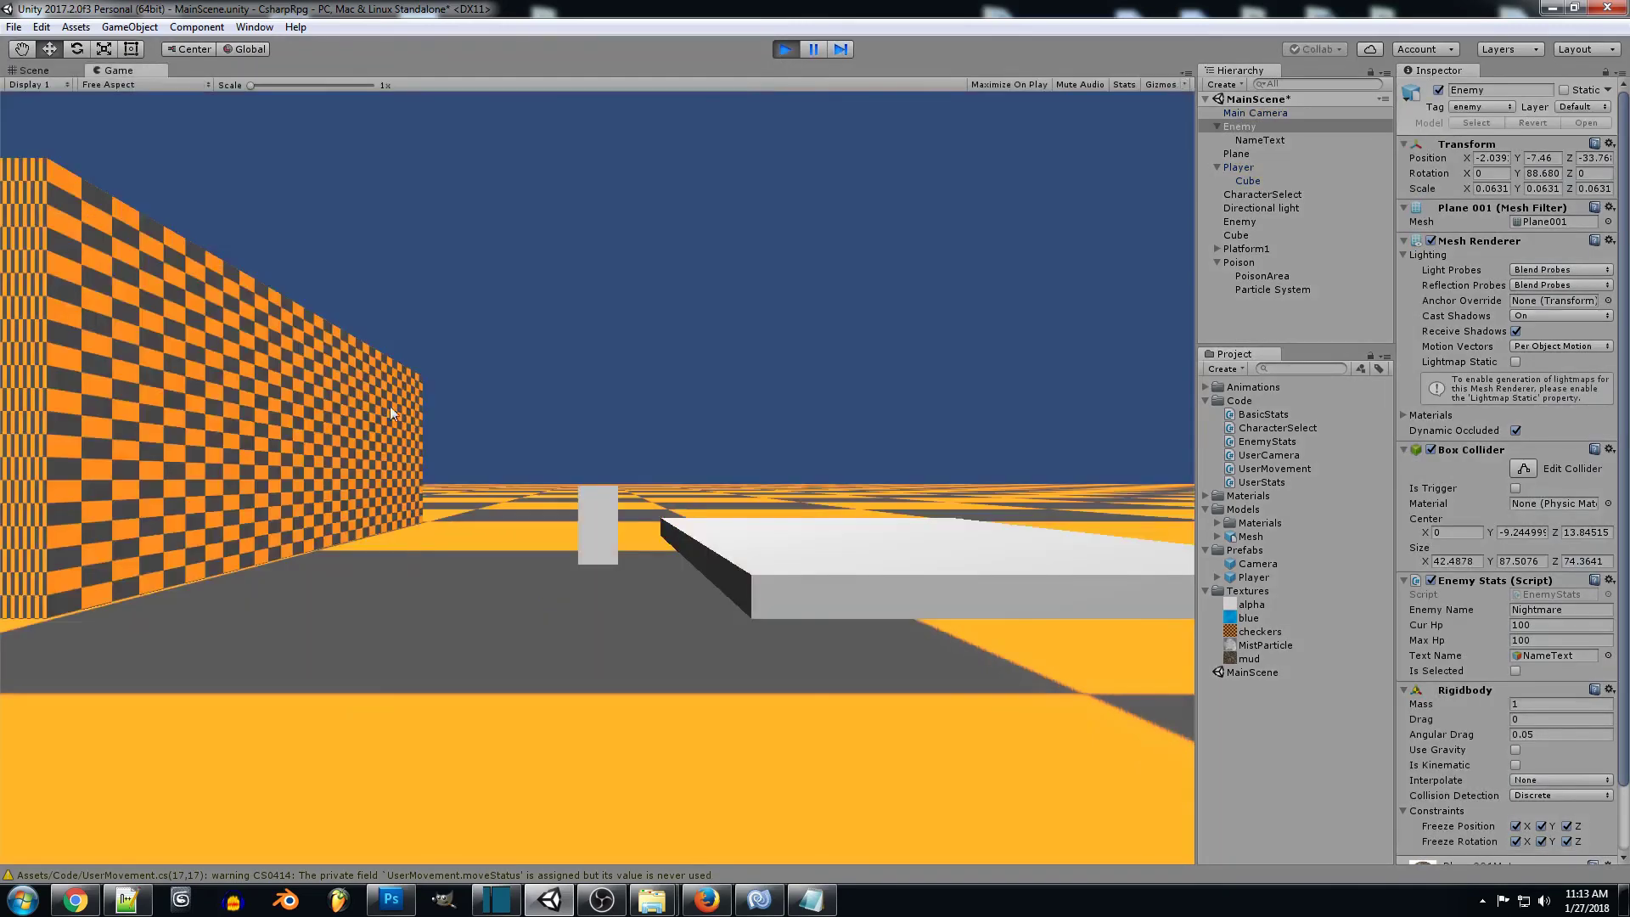
pyautogui.moveTo(789, 336); pyautogui.dragTo(120, 448, button='right')
pyautogui.press('w')
pyautogui.moveTo(585, 449); pyautogui.dragTo(740, 303, button='right')
pyautogui.press('a')
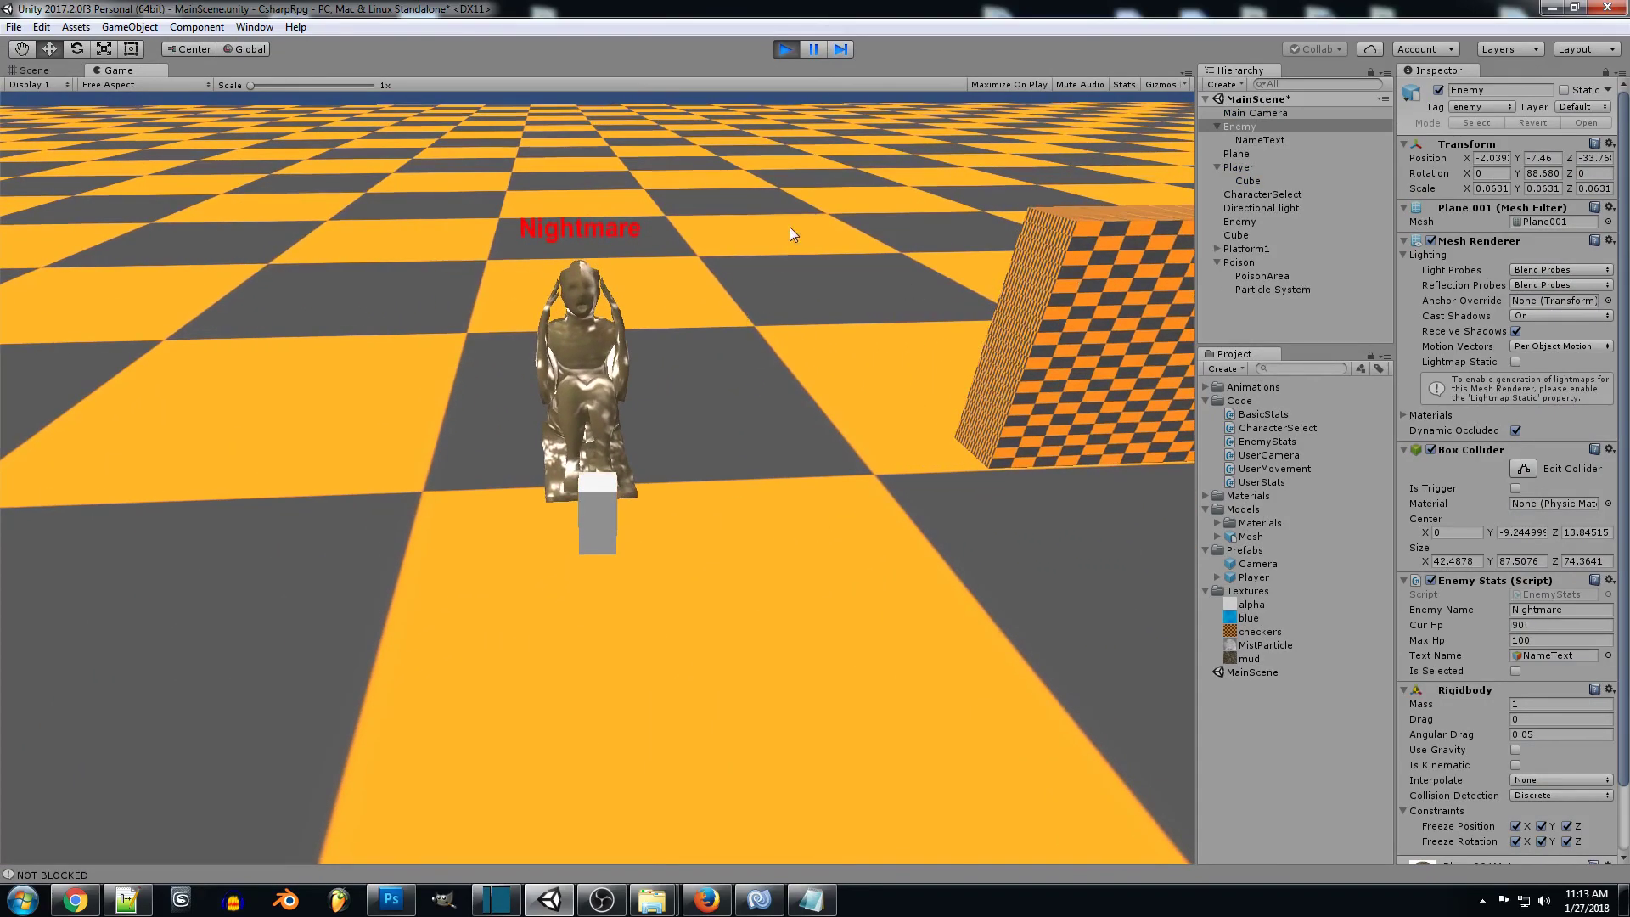
# Step: With the game running, inspect NameText's Text Mesh values and view the name text from different camera angles
pyautogui.click(1261, 140)
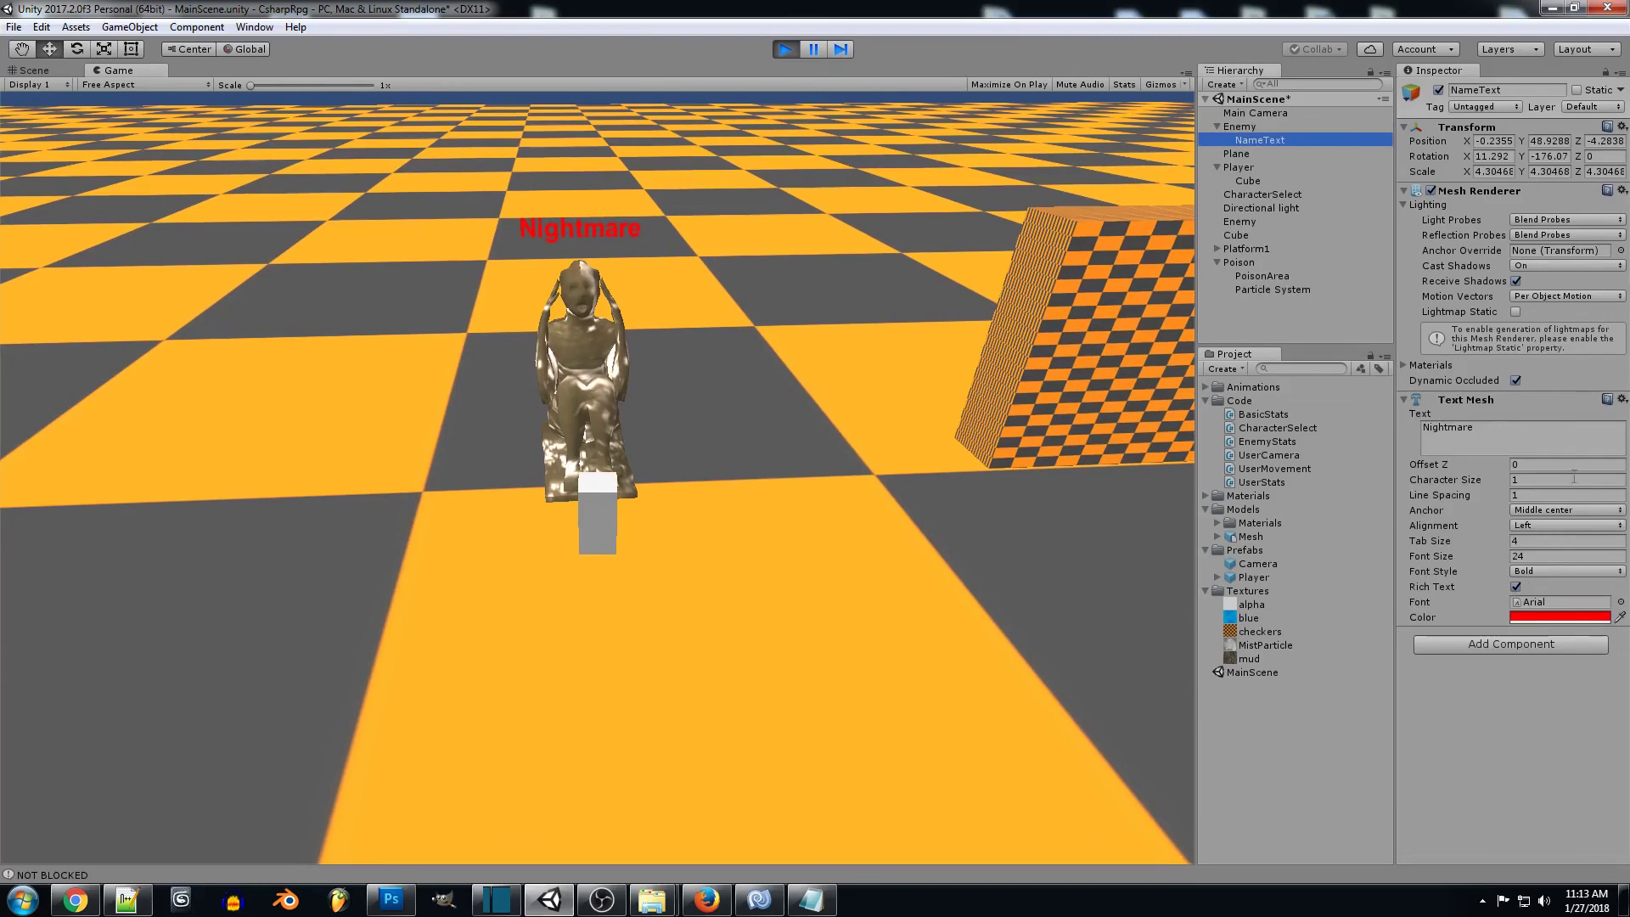
pyautogui.moveTo(859, 485)
pyautogui.mouseDown(button='right')
pyautogui.moveTo(515, 520)
pyautogui.moveTo(840, 483)
pyautogui.mouseUp(button='right')
pyautogui.moveTo(780, 273); pyautogui.dragTo(828, 273, button='right')
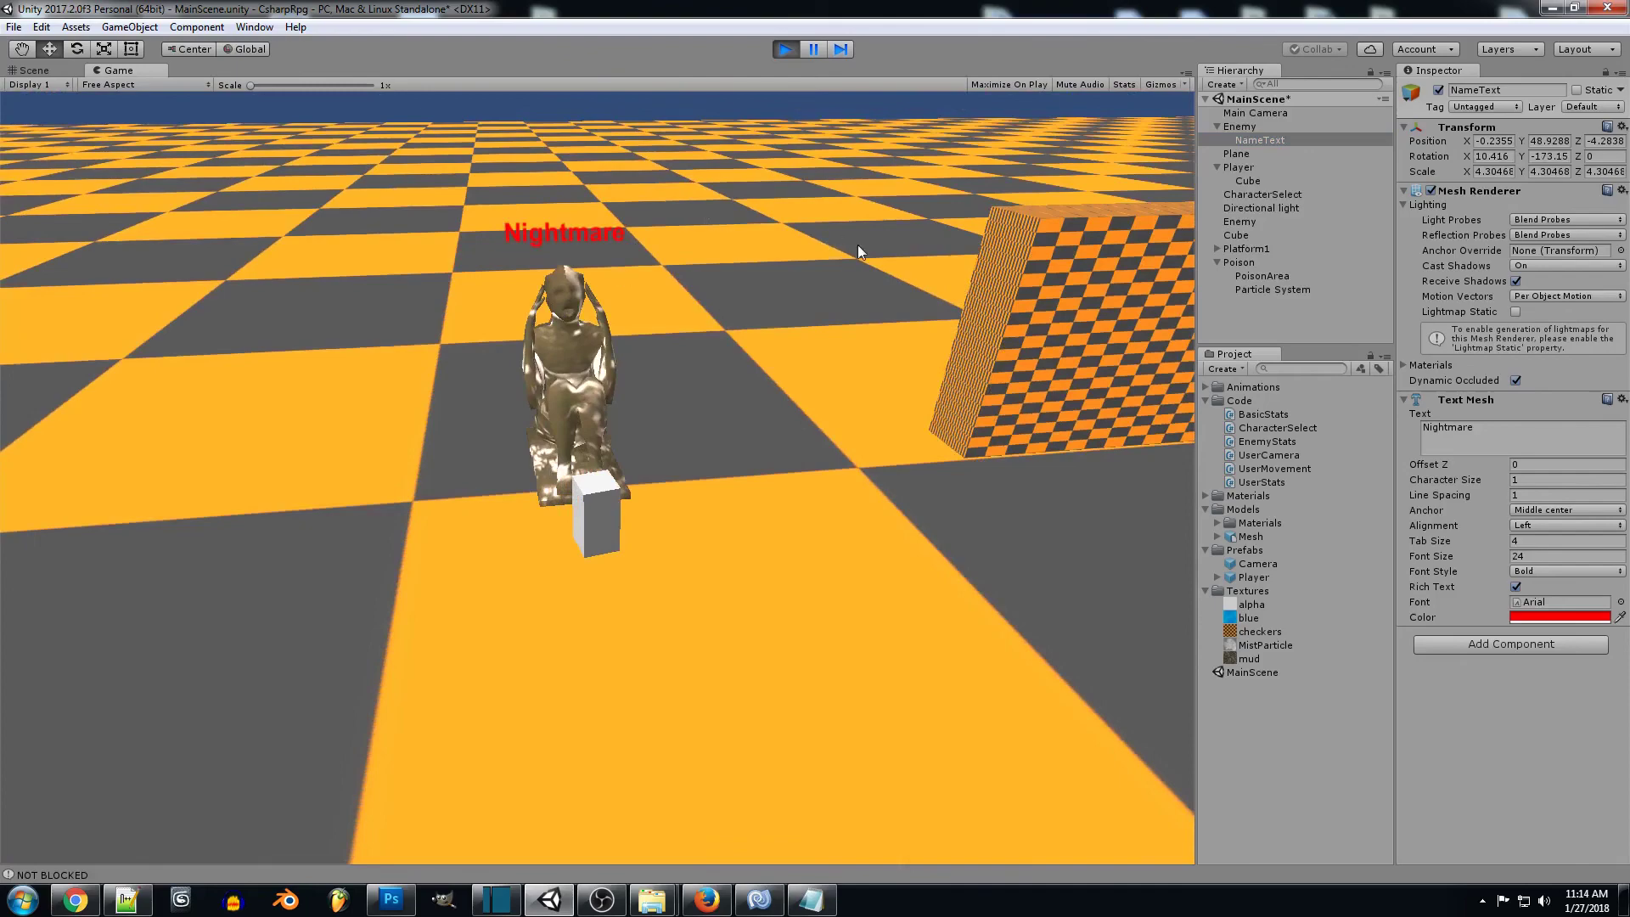
pyautogui.moveTo(858, 244); pyautogui.dragTo(1010, 227, button='right')
pyautogui.moveTo(1010, 228); pyautogui.dragTo(619, 191)
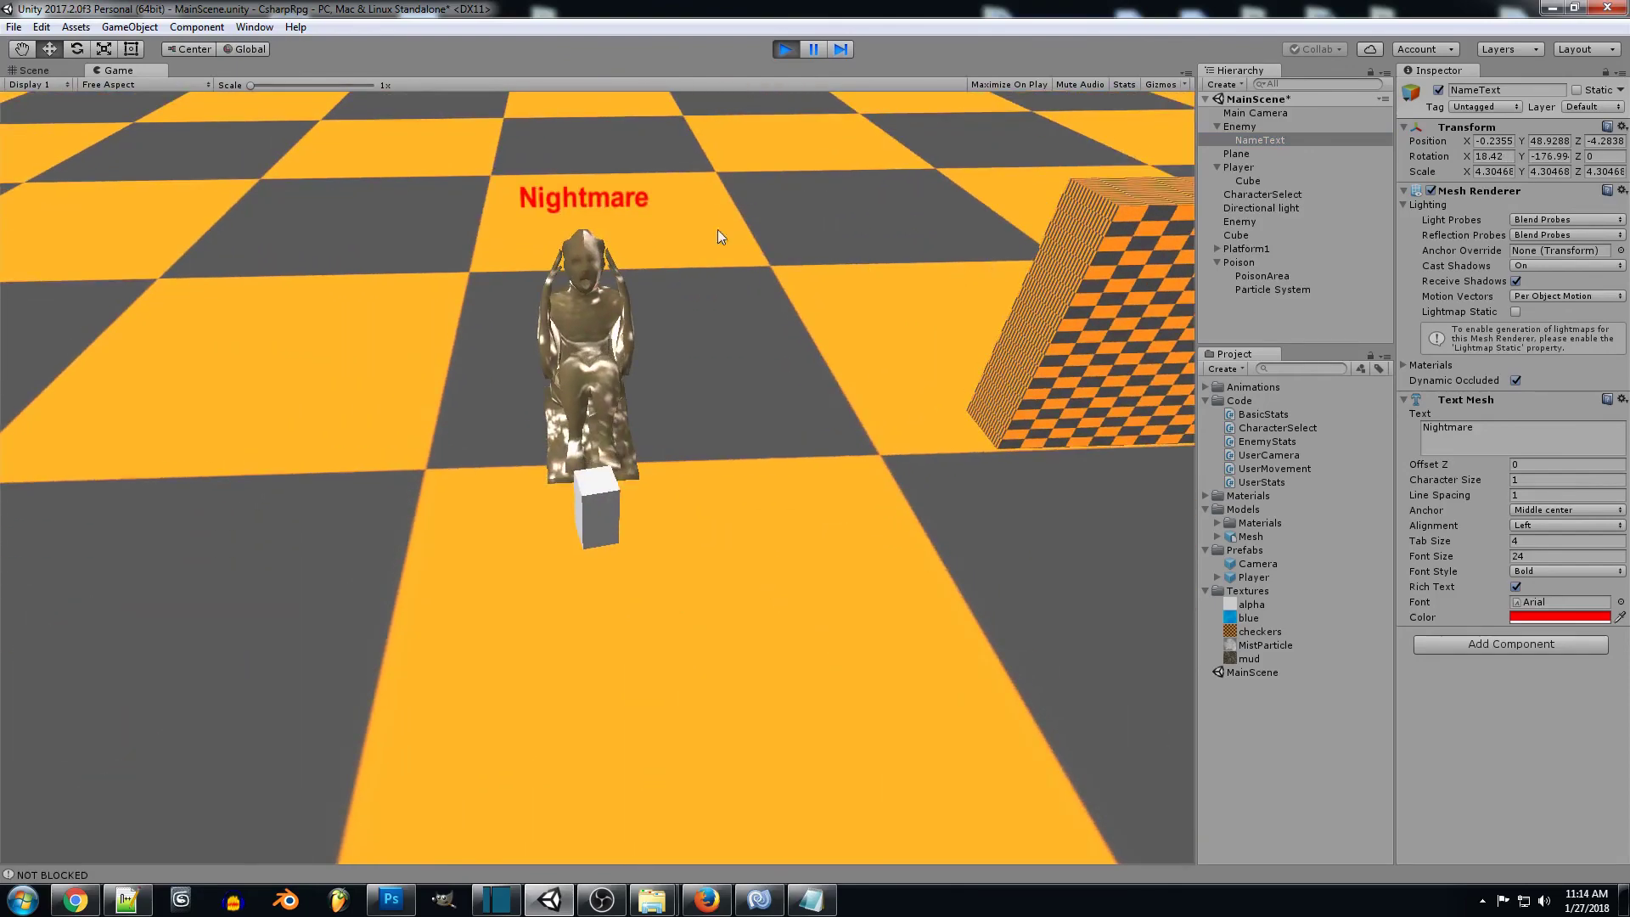
pyautogui.moveTo(782, 267); pyautogui.dragTo(732, 225)
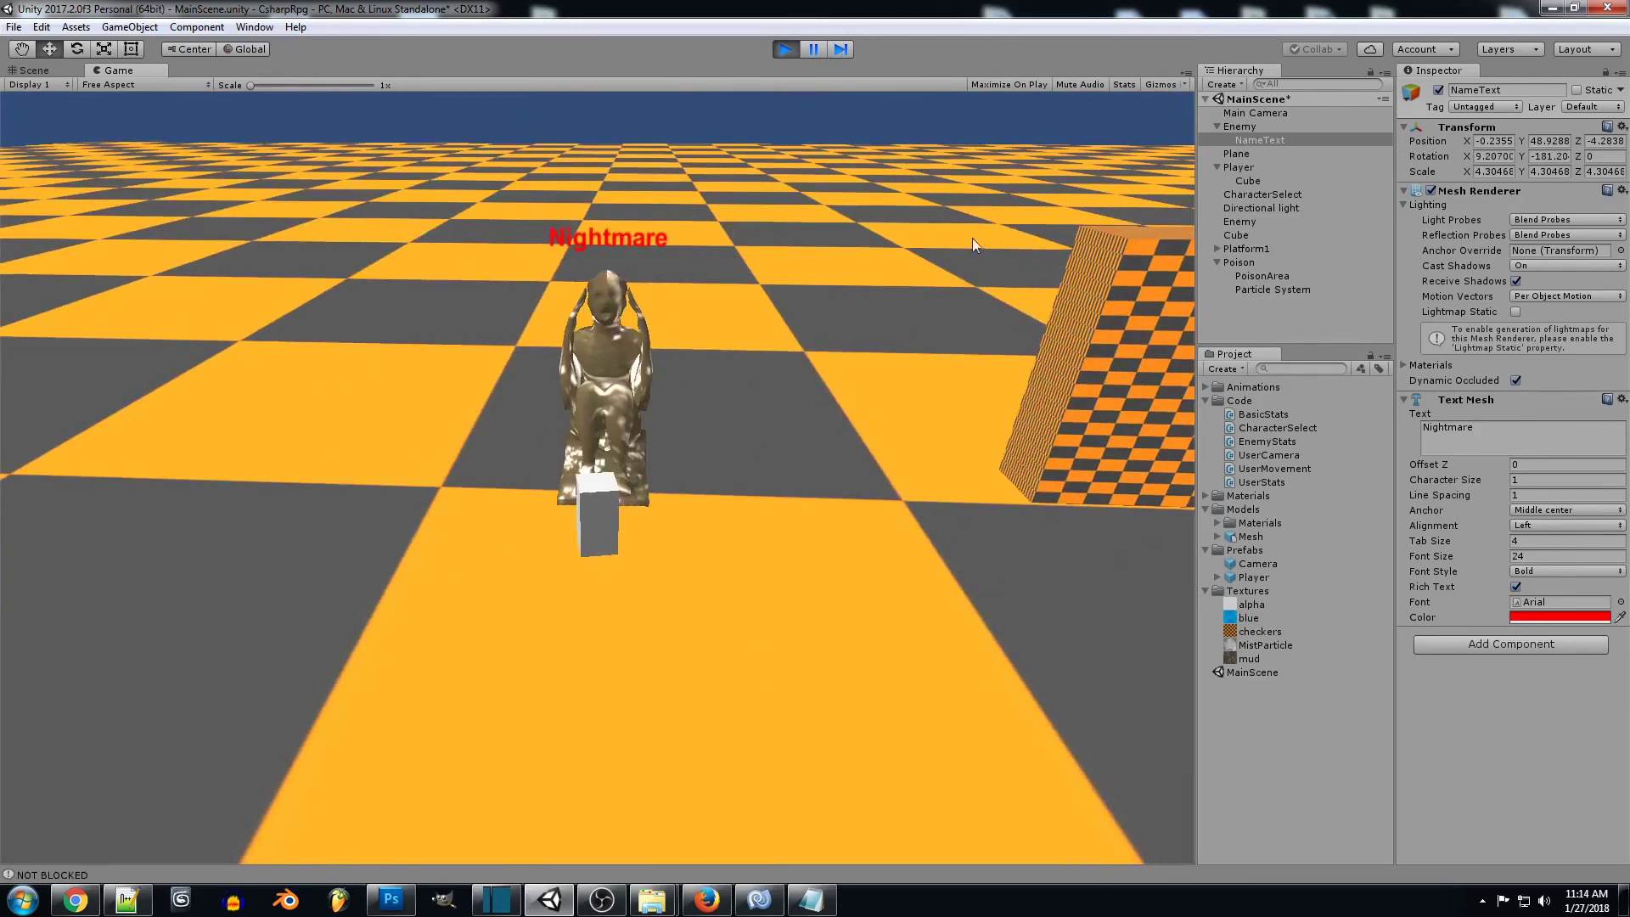
pyautogui.moveTo(842, 247); pyautogui.dragTo(944, 258)
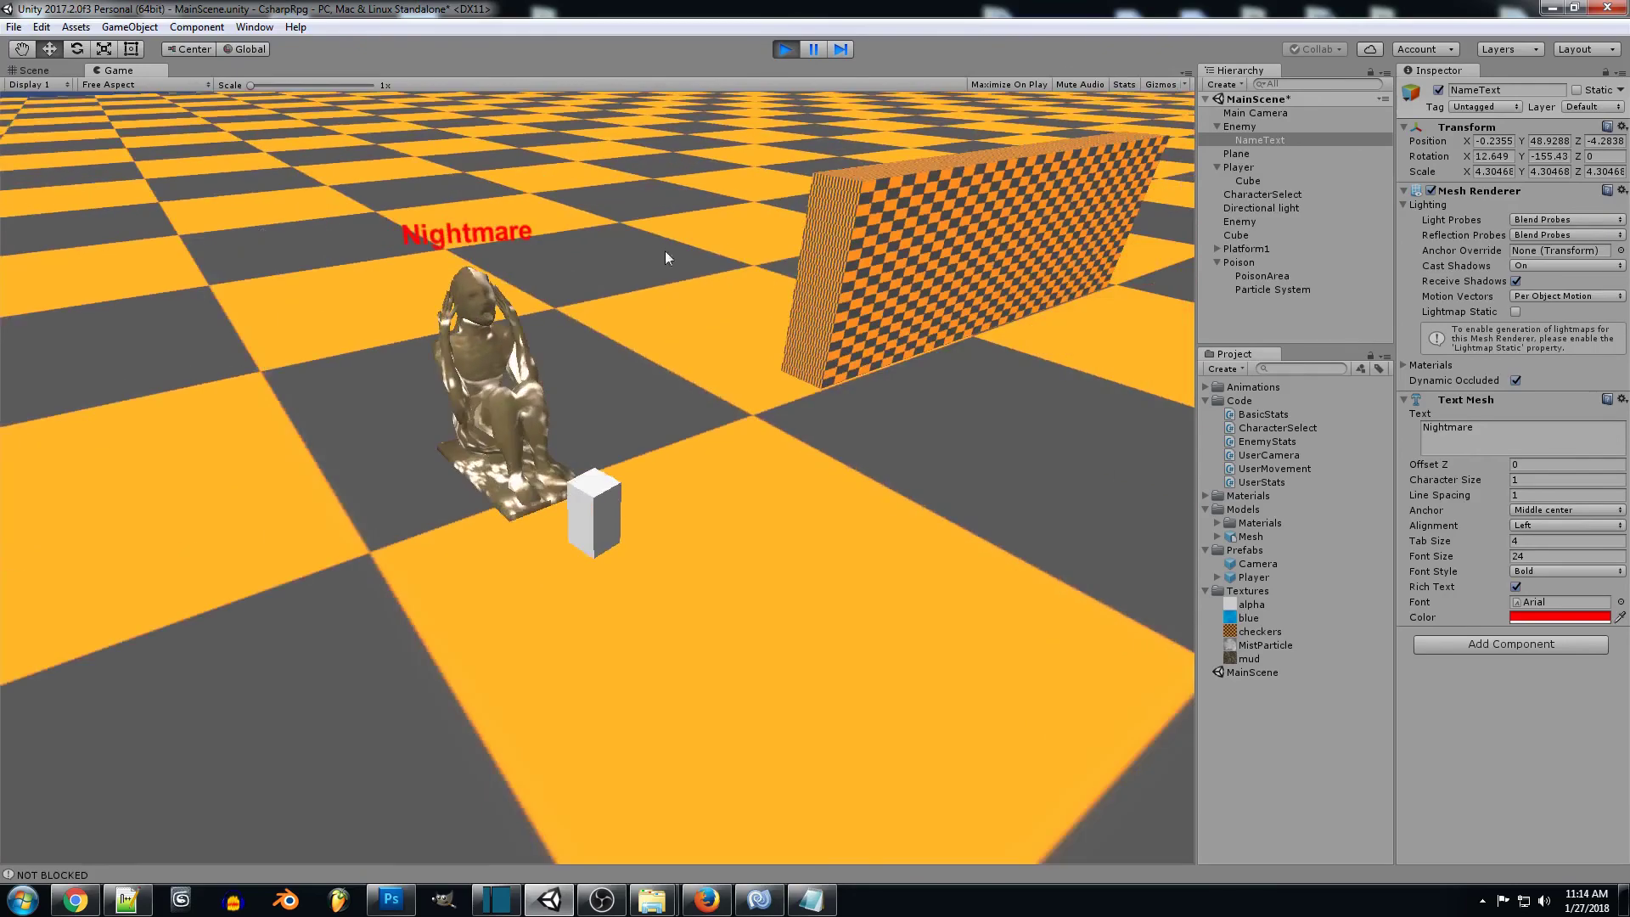
pyautogui.moveTo(823, 266); pyautogui.dragTo(426, 260)
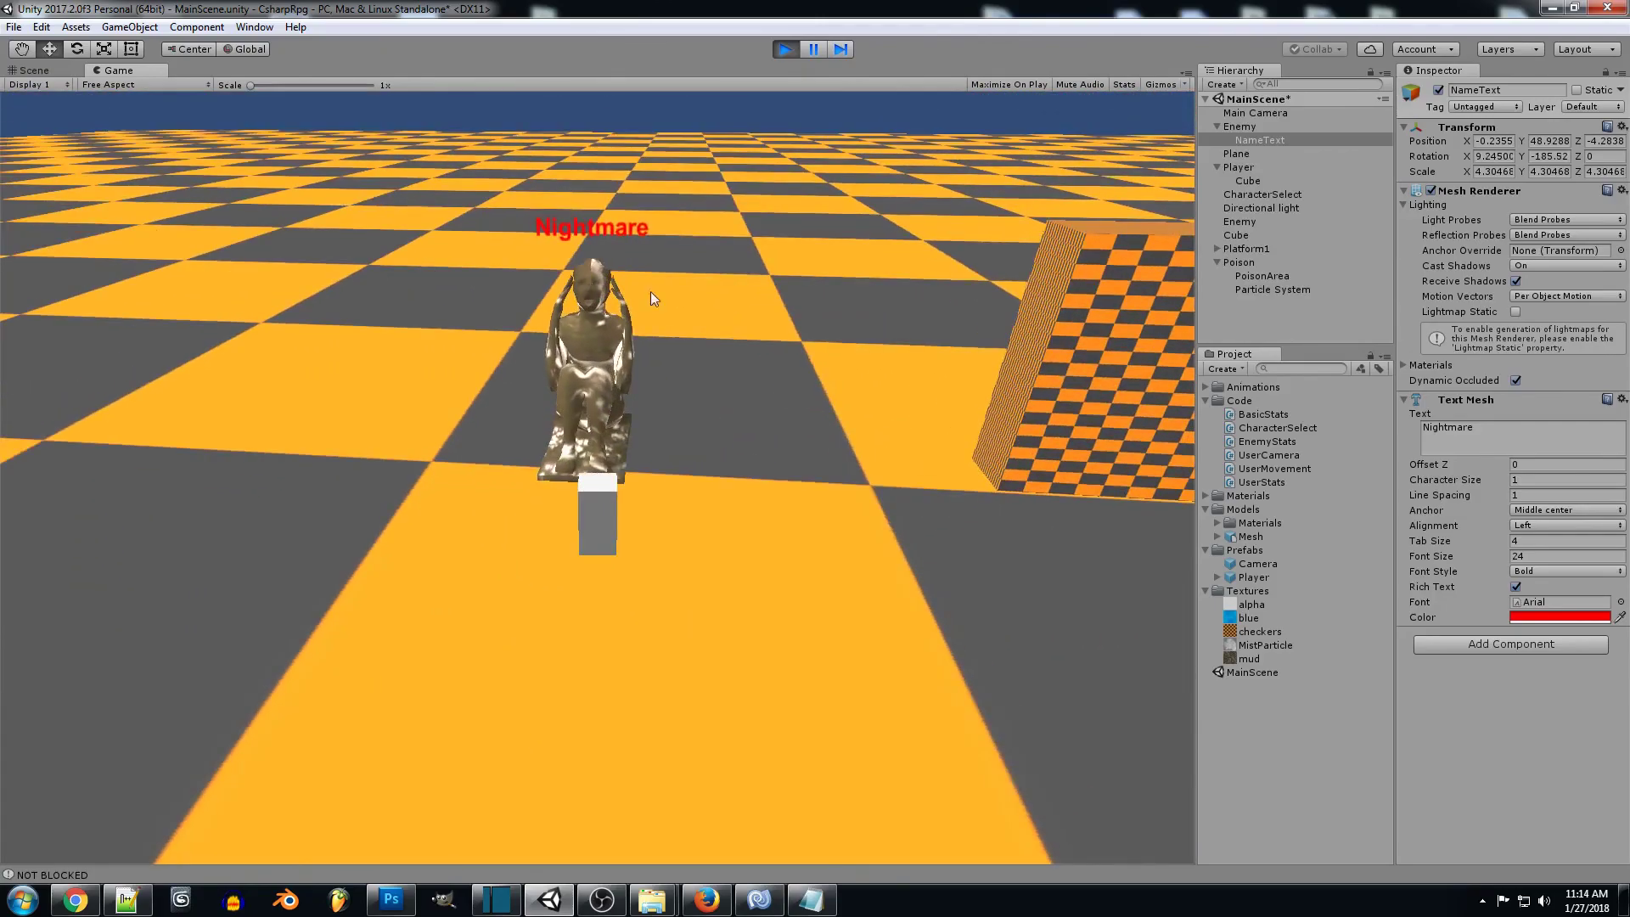